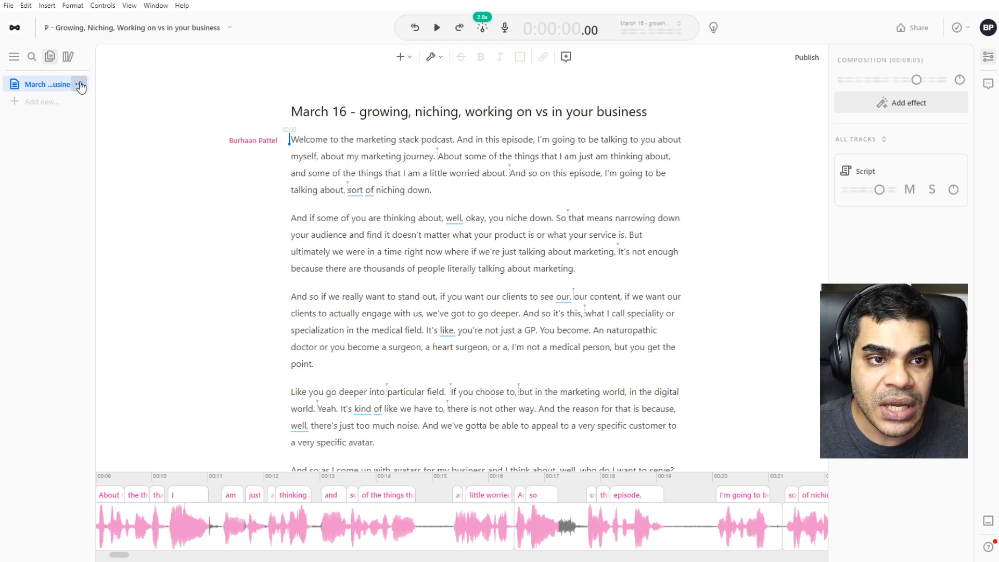
Duplicate the March 16 composition and remove "Copy of March 16 - " from the duplicate's title, starting it with "Growing"
click(79, 84)
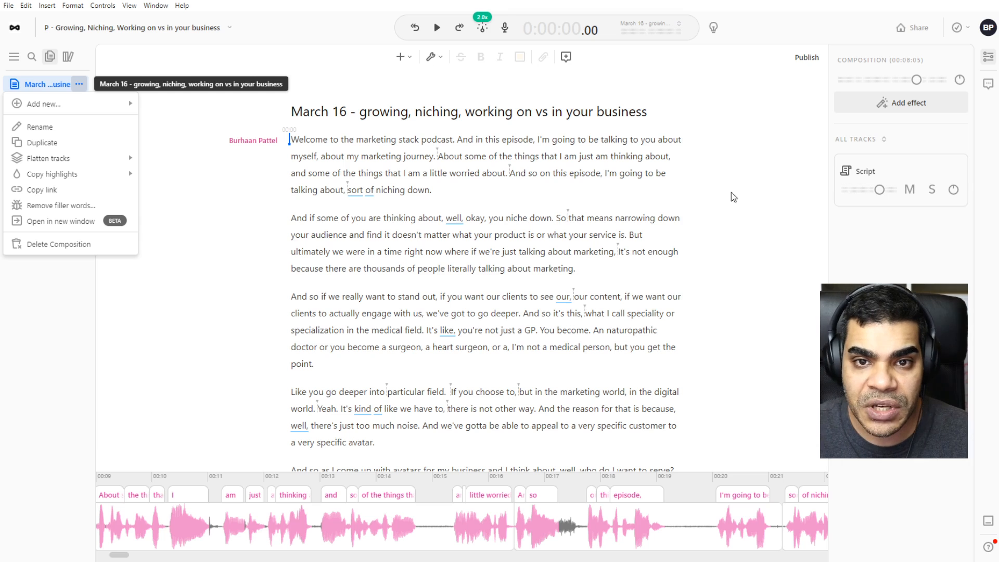
click(71, 150)
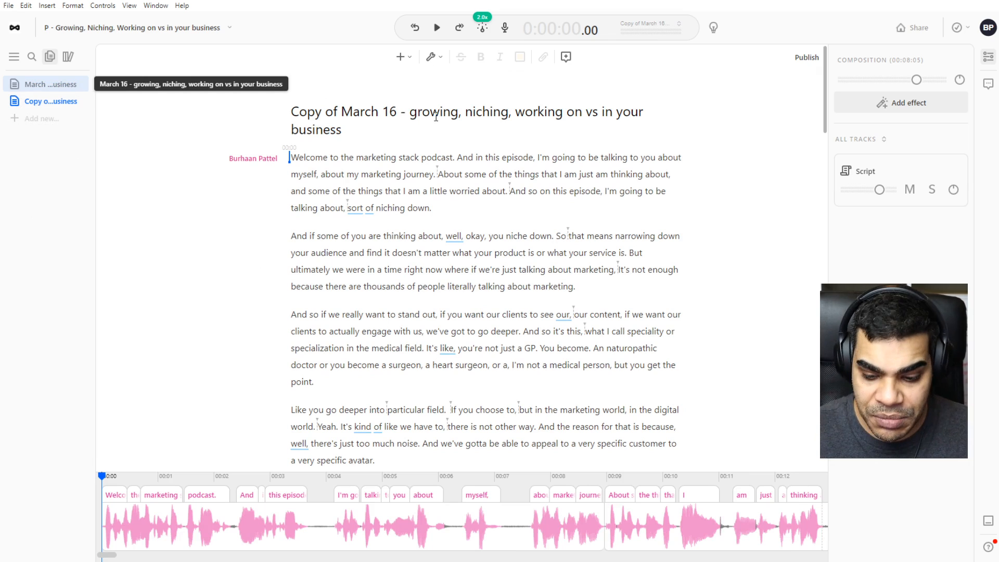
key(shift+Home)
text(G)
Capitalize the first letters of "Niching" and "Working" in the duplicated composition's title
key(Right)
key(Right)
key(Right)
key(Right)
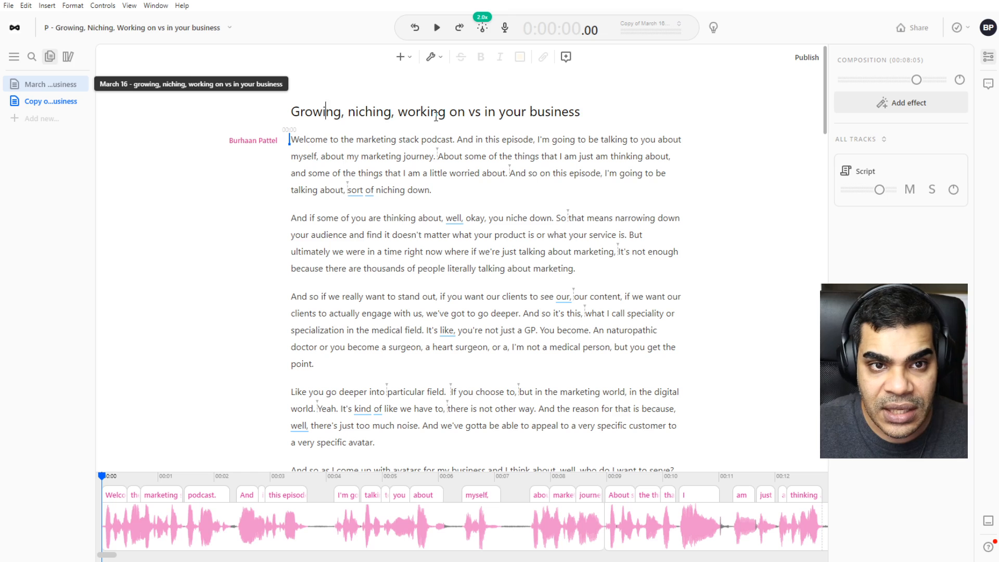
key(Right)
key(shift+Right)
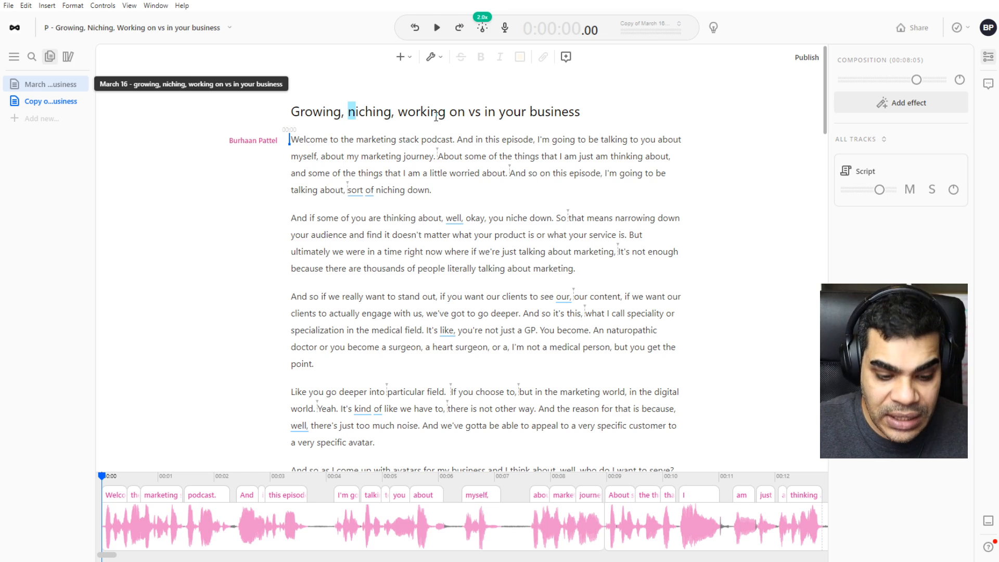
text(N)
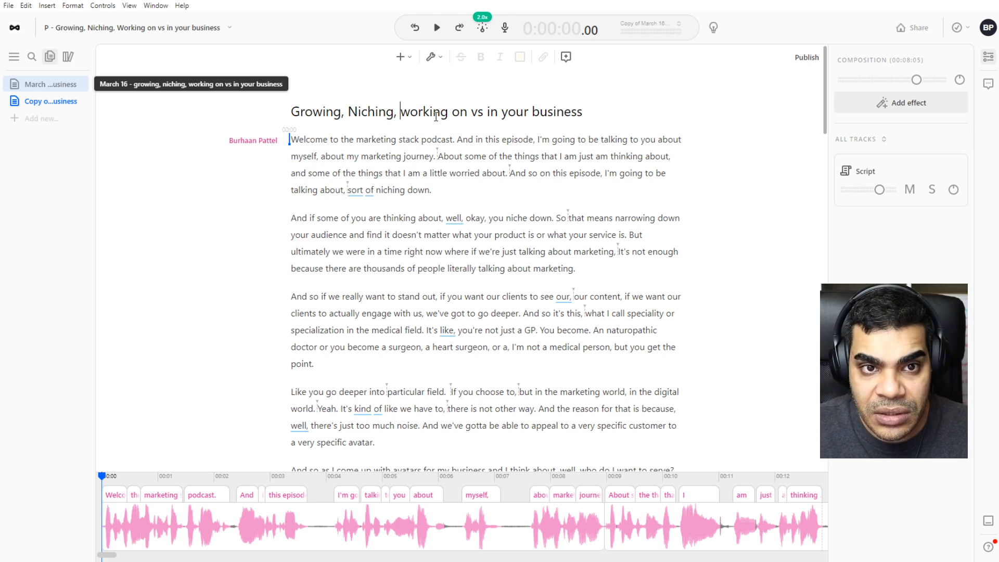
key(shift+Right)
text(W)
Capitalize the words "On" and "In" in the duplicated composition's title
key(Right)
key(Right)
key(Right)
key(Right)
key(Right)
key(Right)
key(Right)
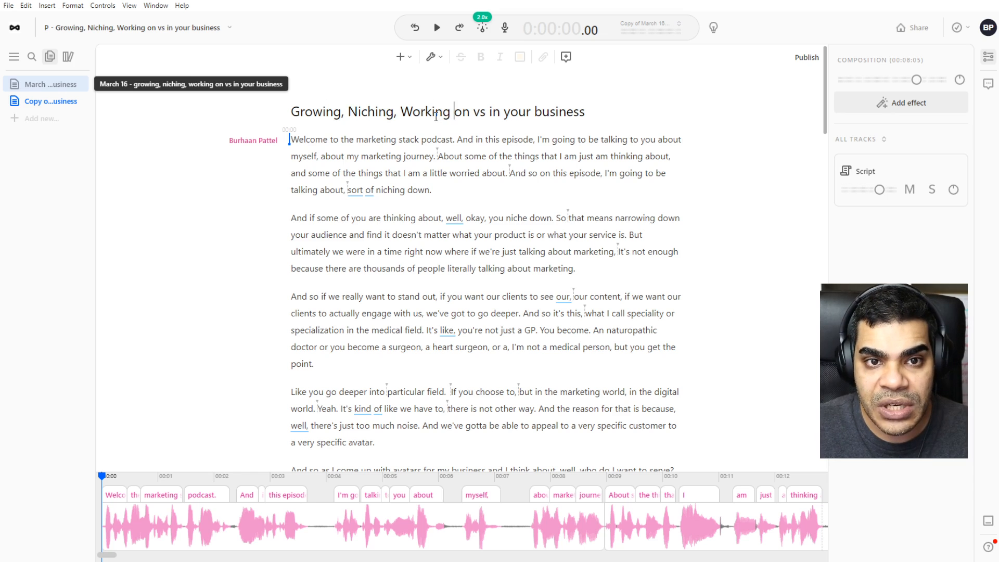
key(shift+Right)
text(O)
key(Right)
key(Right)
key(Right)
key(Right)
key(Right)
text(IO)
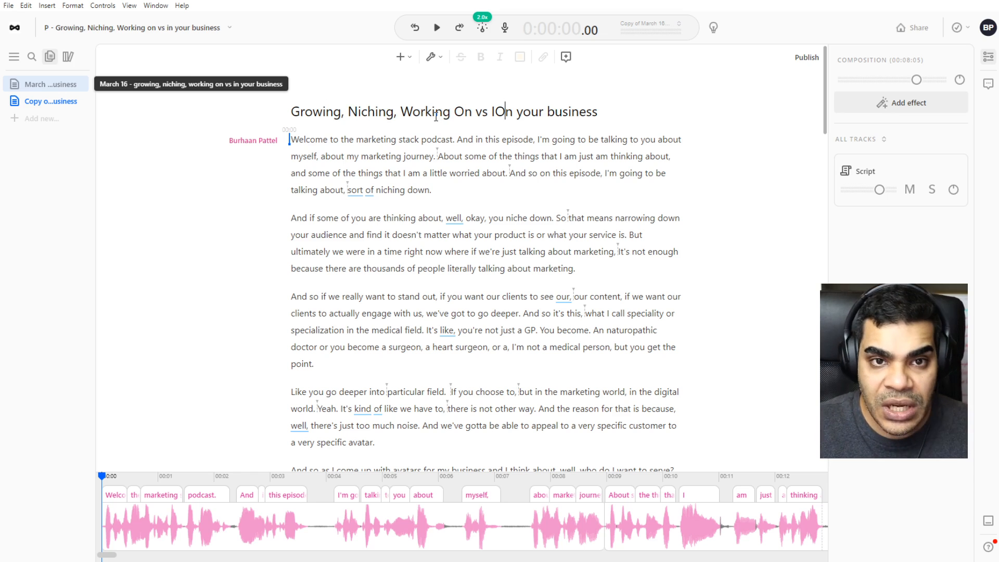
key(BackSpace)
Capitalize "Your" and "Business" in the title and add the prefix "V - " in front of it
key(Right)
key(Right)
key(shift+Right)
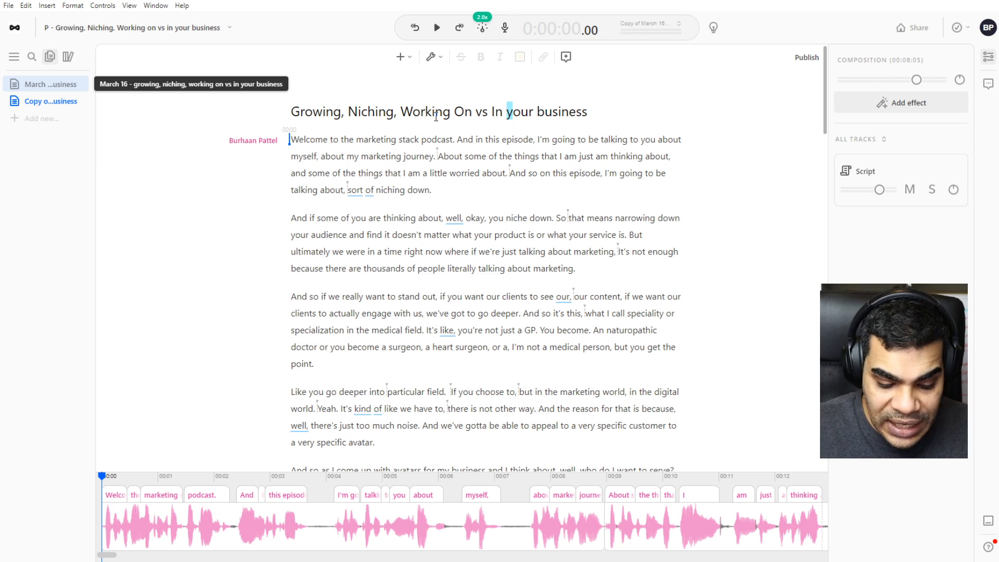
text(Y)
key(shift+Right)
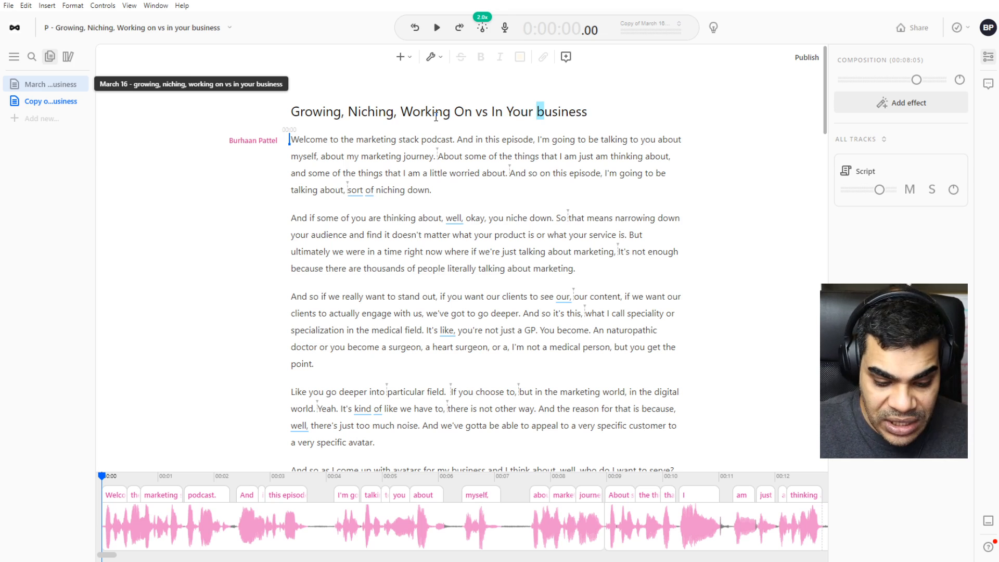
text(B)
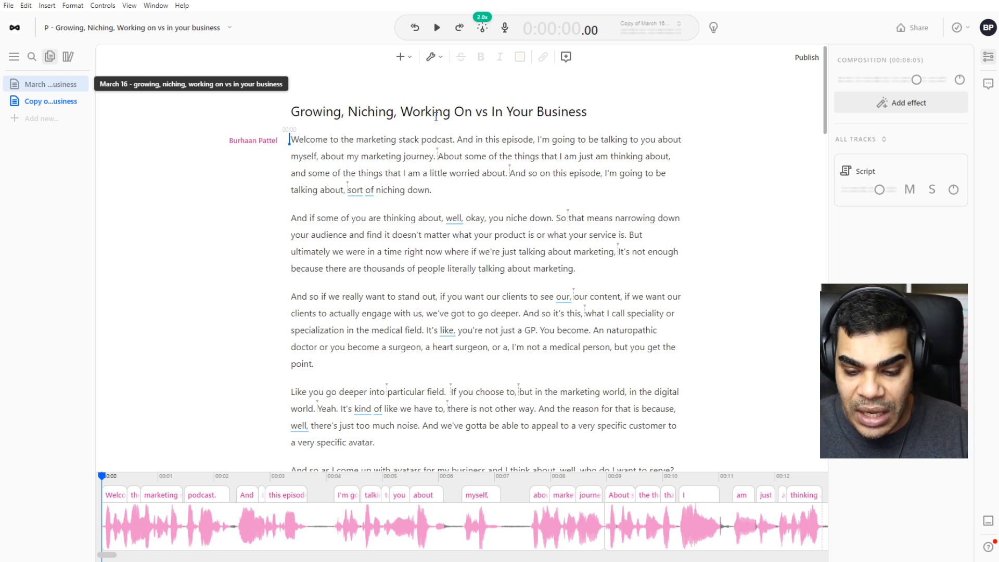
text(V -)
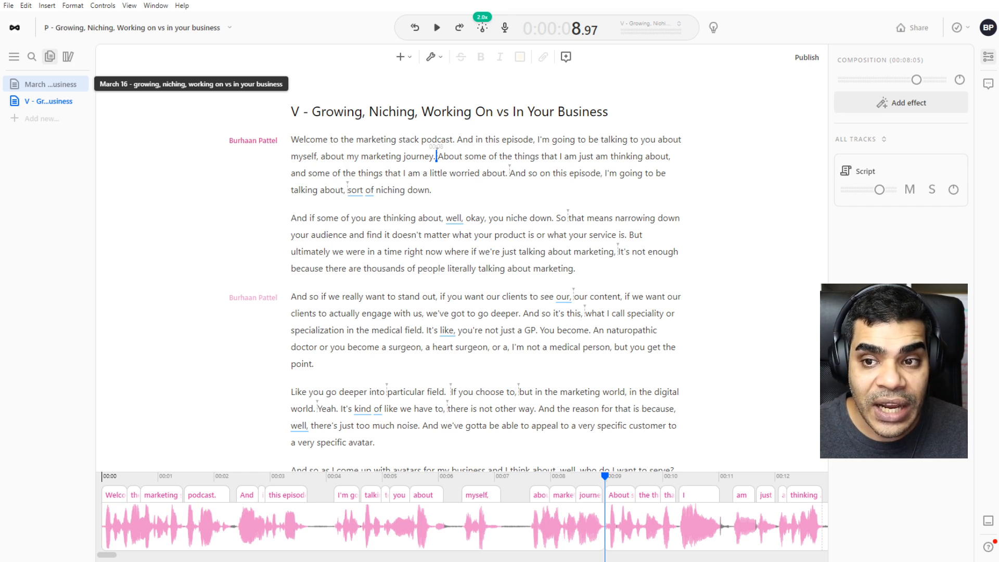
Place the image "Growing, Niching & Working On VS In Your Business (1)" at the start of the script
mouse_move(50, 84)
mouse_down()
mouse_move(314, 362)
mouse_move(290, 130)
mouse_move(290, 138)
mouse_up()
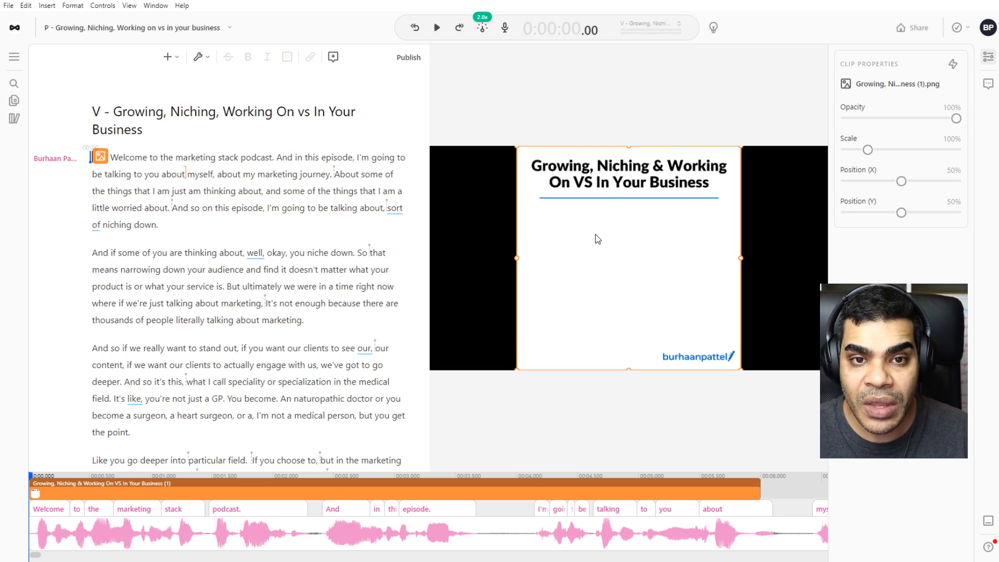
scroll(609, 498, down, 5)
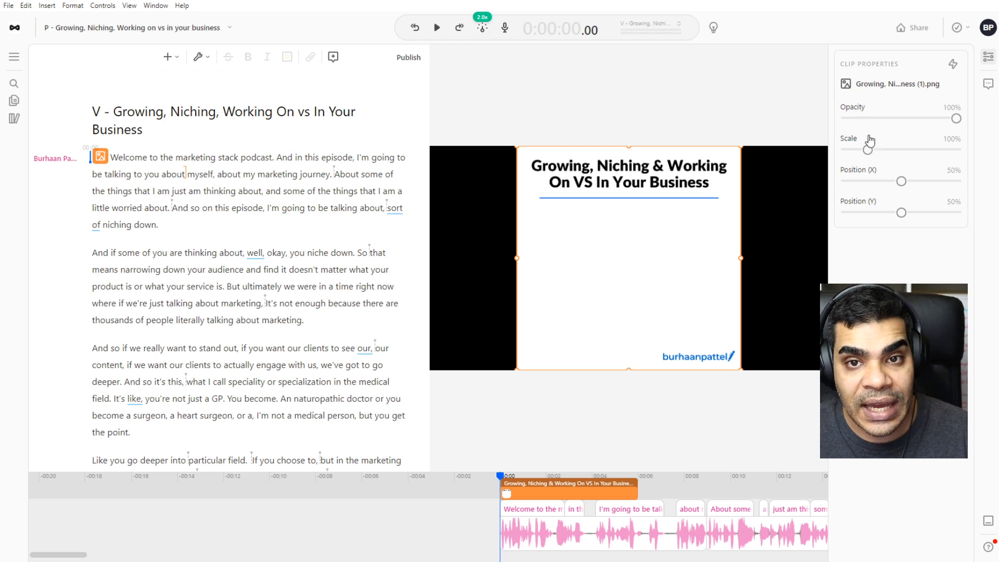
Set the composition's orientation to the Square (1:1) preset
click(788, 130)
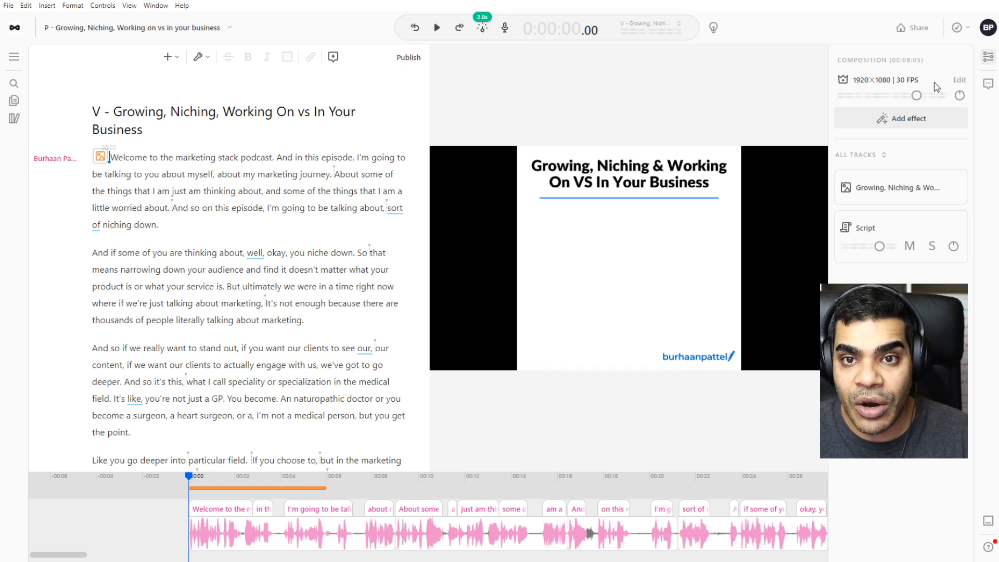
click(959, 80)
click(888, 108)
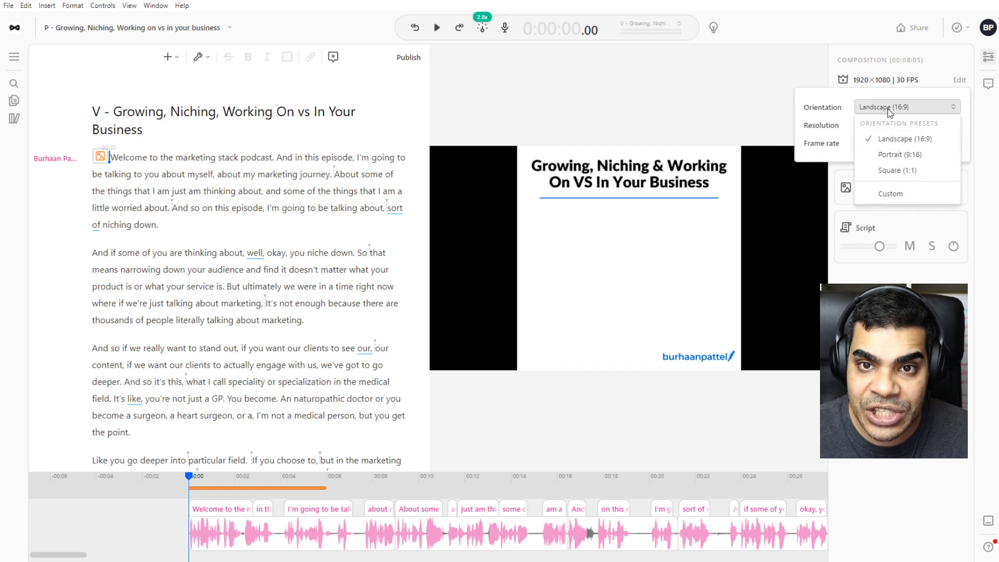
click(891, 170)
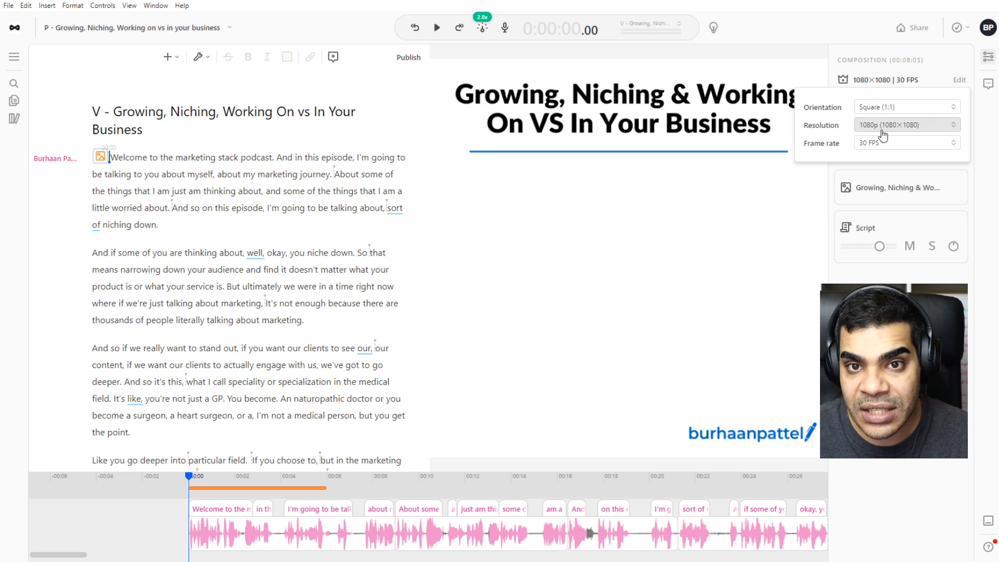
click(892, 317)
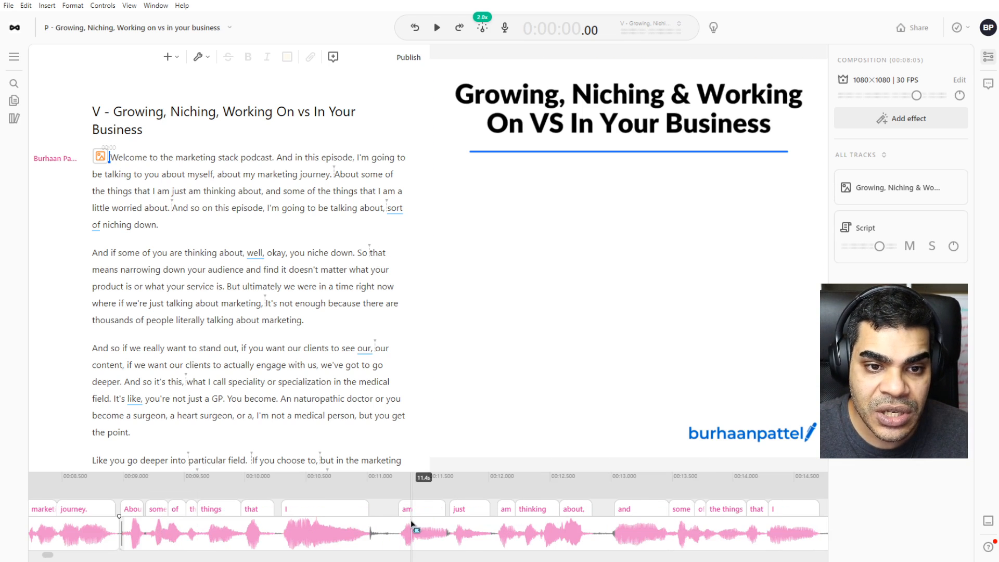
Extend the title image clip on the timeline from its current end to the end of the podcast audio
scroll(411, 525, down, 5)
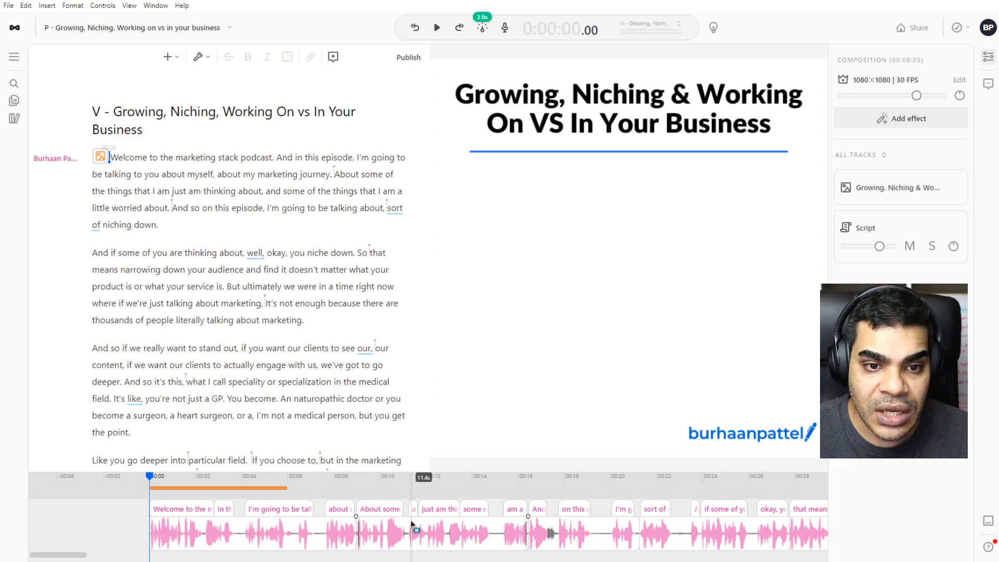
click(326, 479)
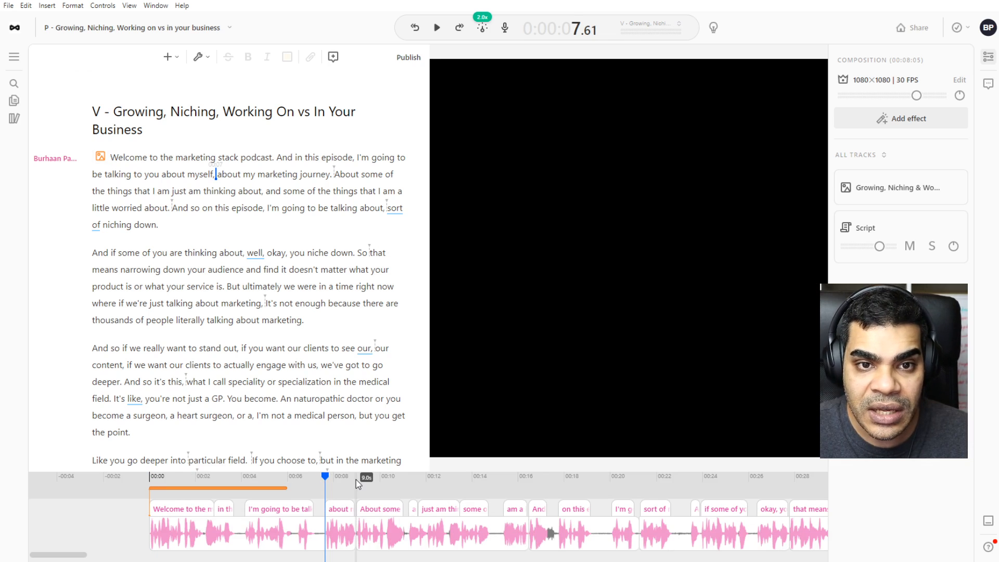
click(257, 478)
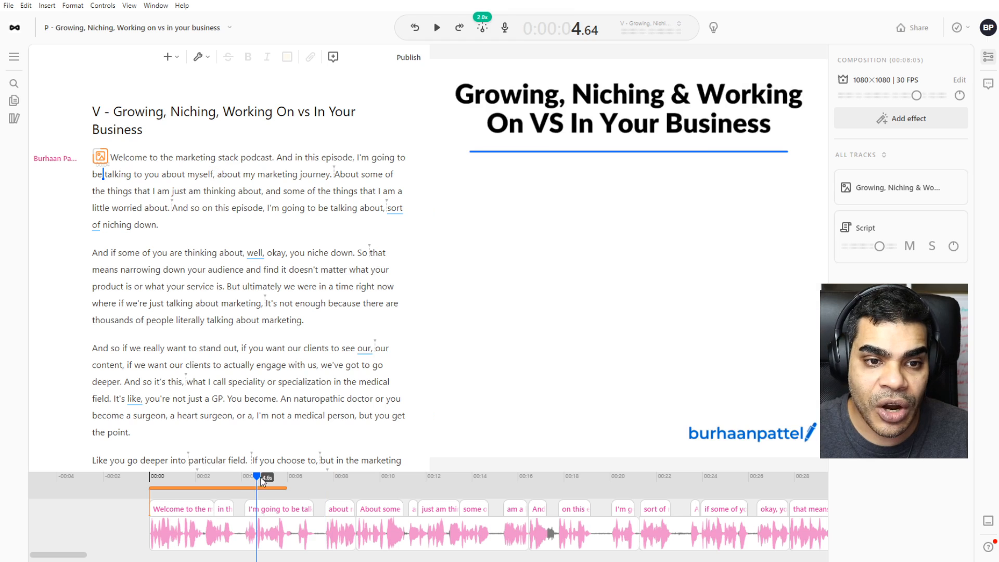
click(270, 489)
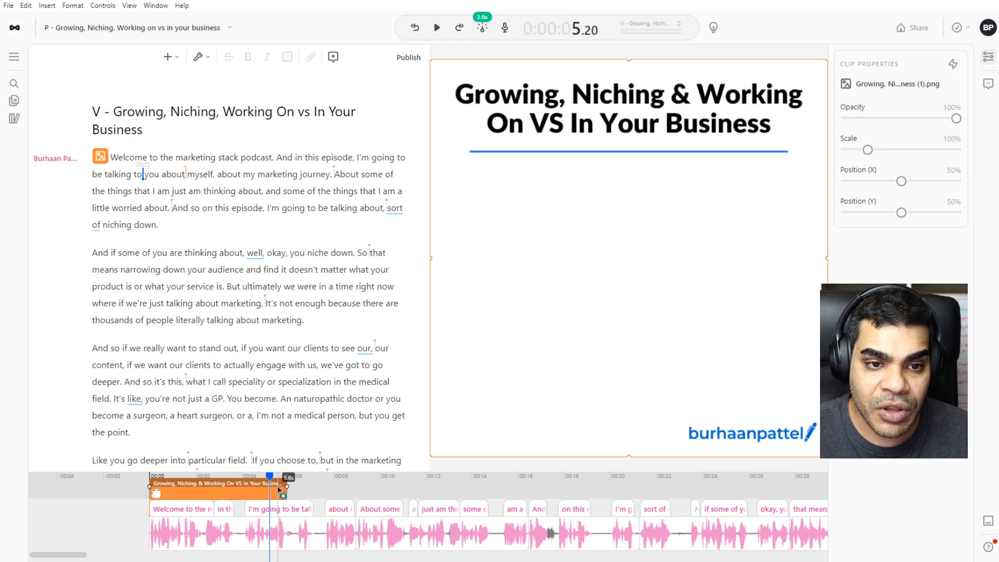
scroll(382, 520, down, 5)
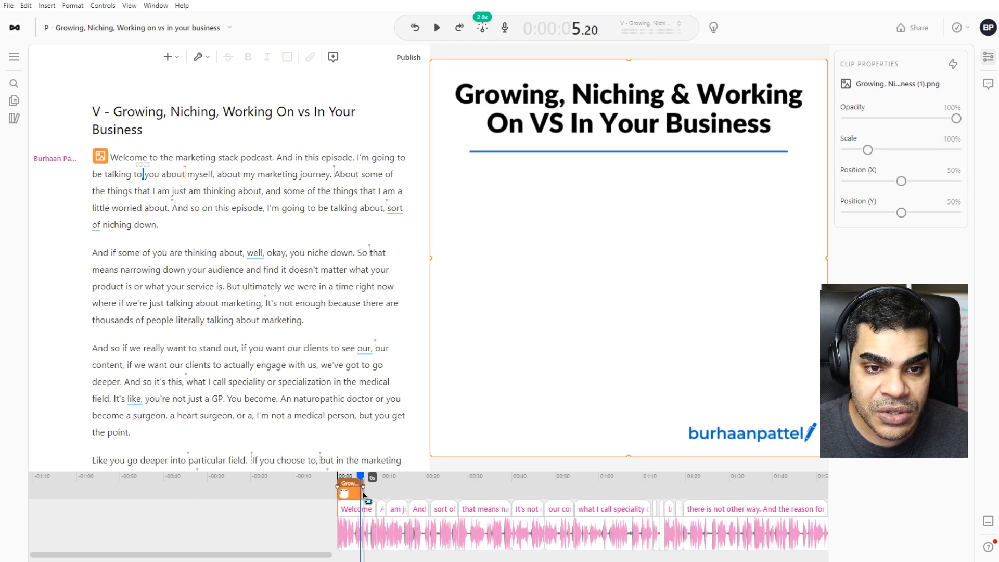
drag(363, 492, 858, 492)
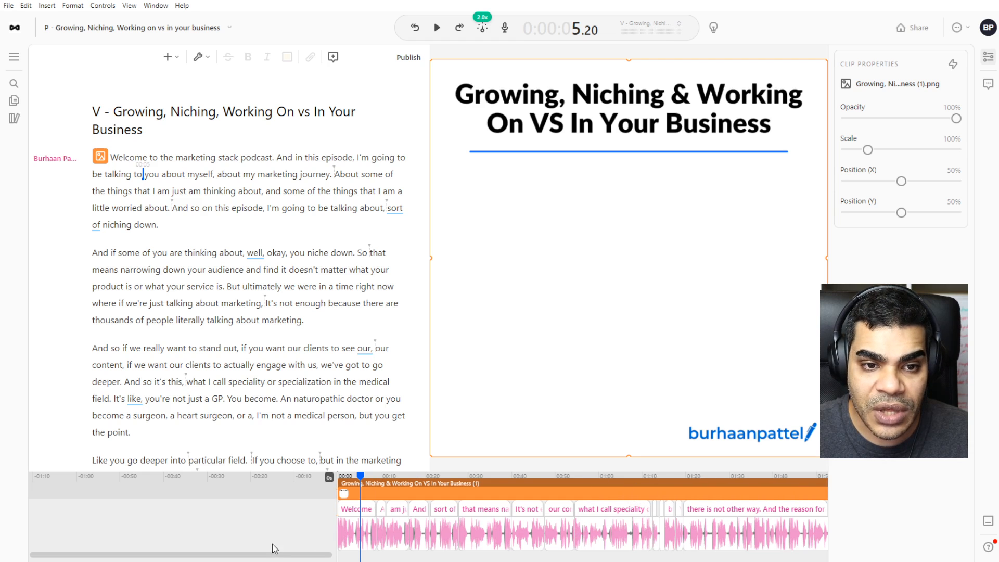
drag(271, 556, 523, 559)
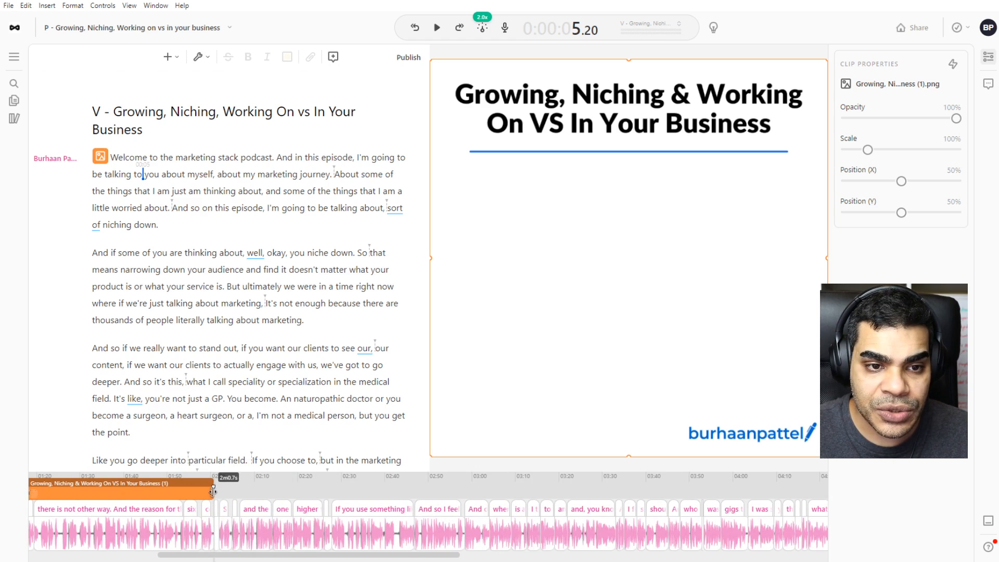
drag(266, 496, 863, 487)
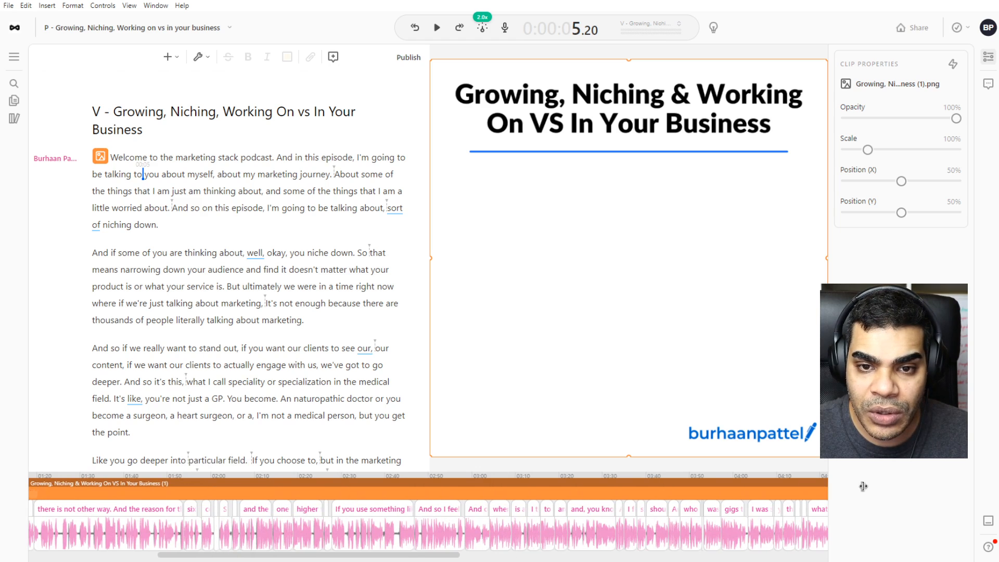
drag(427, 555, 692, 556)
scroll(378, 495, left, 5)
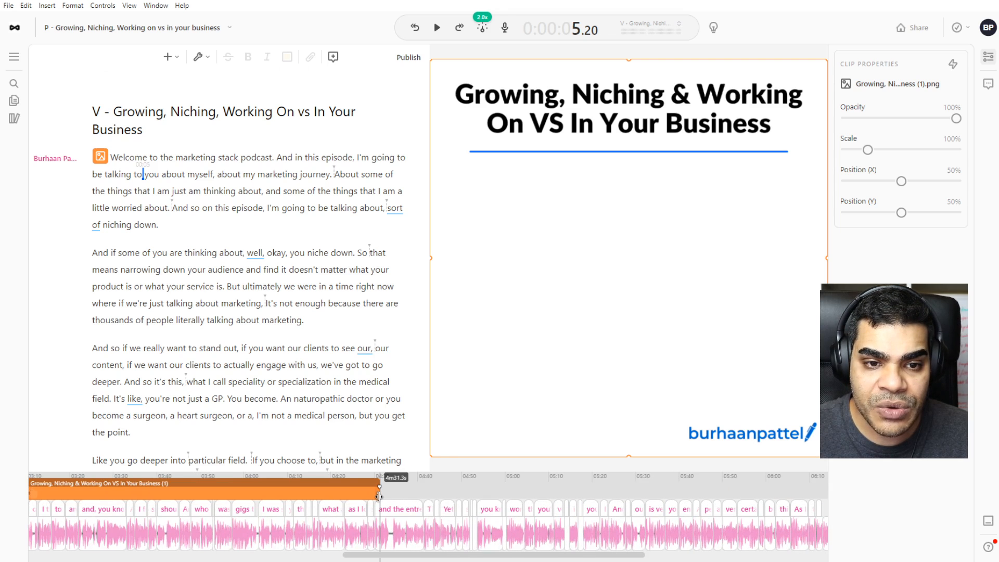
drag(379, 495, 902, 497)
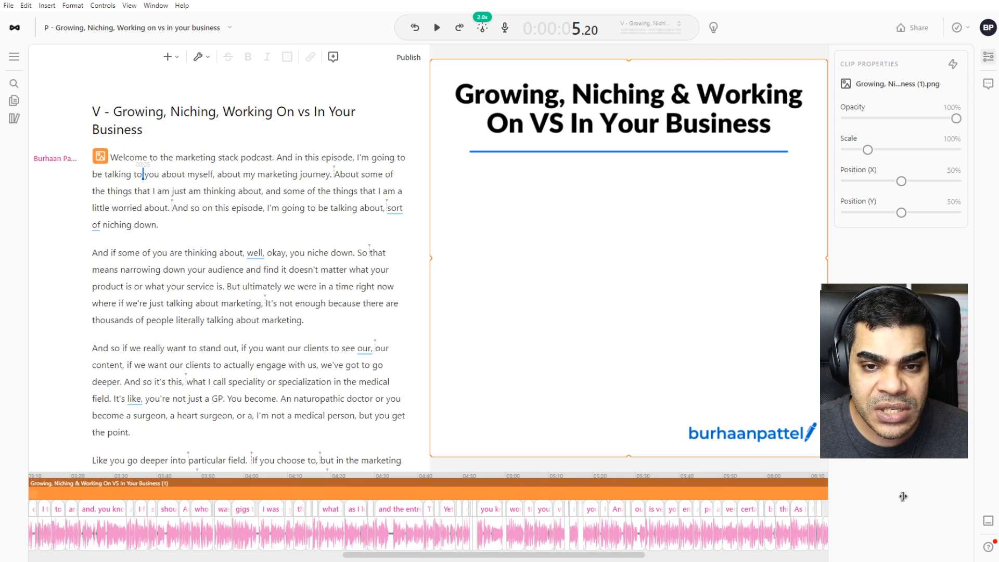
click(658, 556)
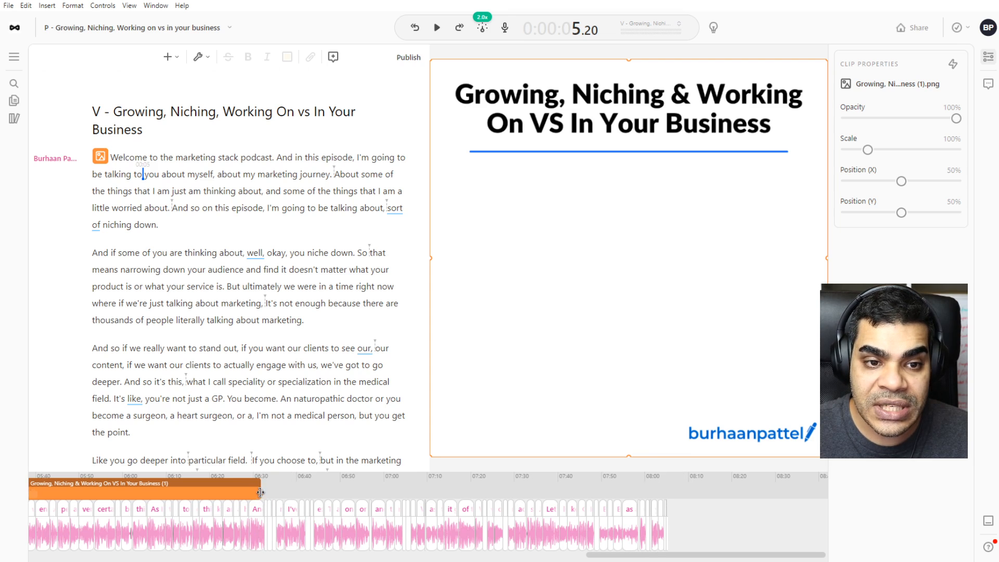
drag(261, 495, 666, 491)
Compare the image clip's end with the end of the audio and return the playhead to the composition's start
scroll(666, 500, up, 8)
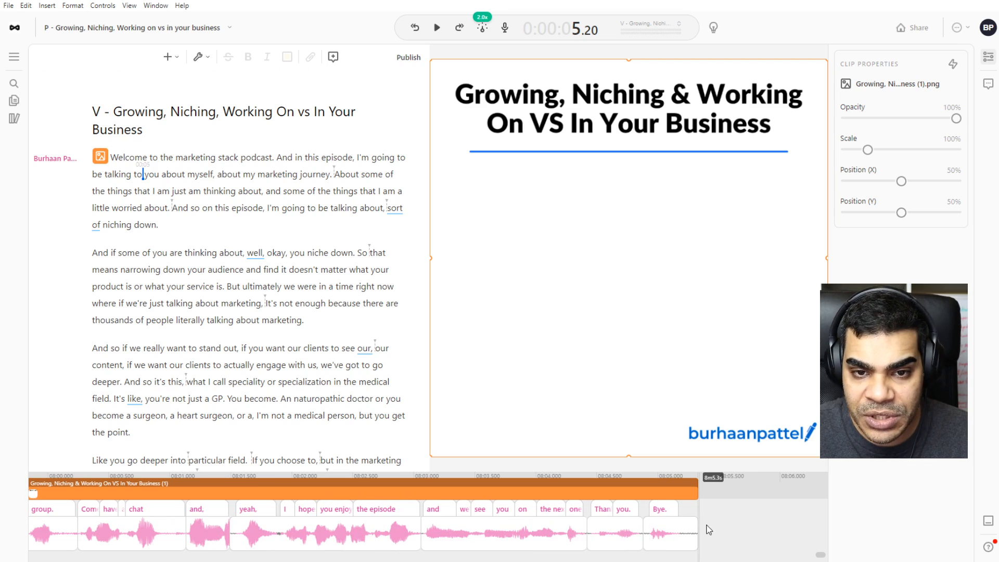
scroll(692, 486, down, 8)
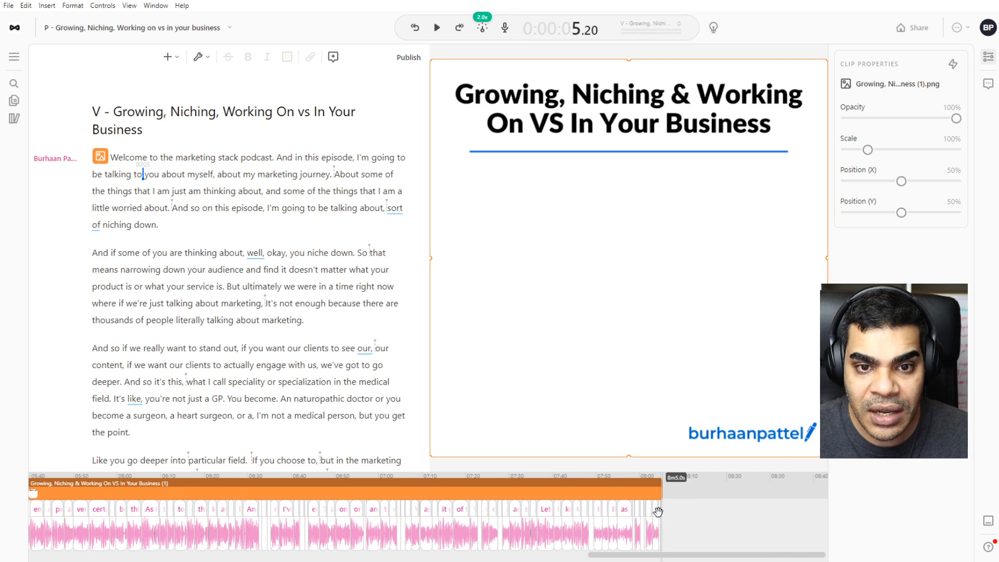
click(694, 472)
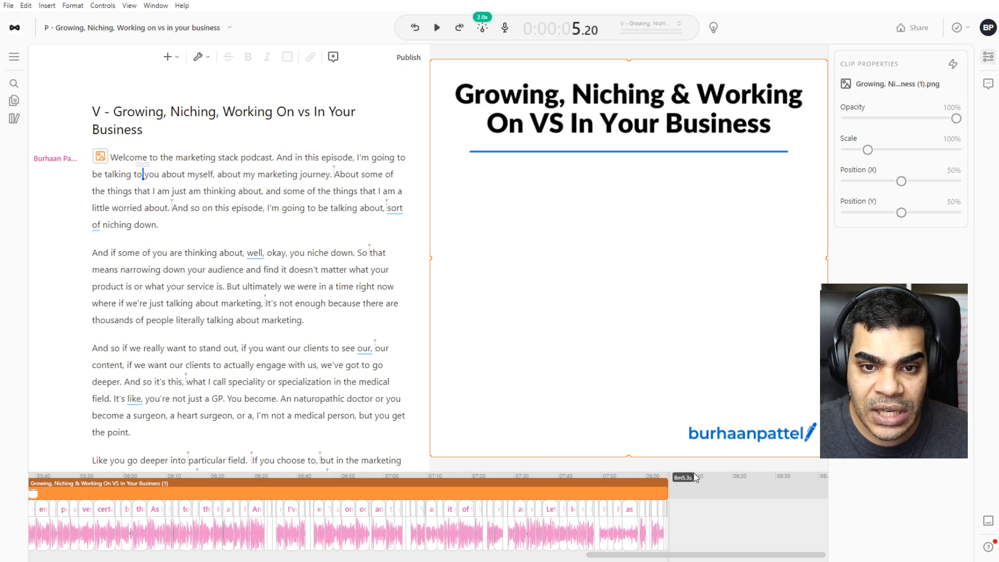
click(693, 472)
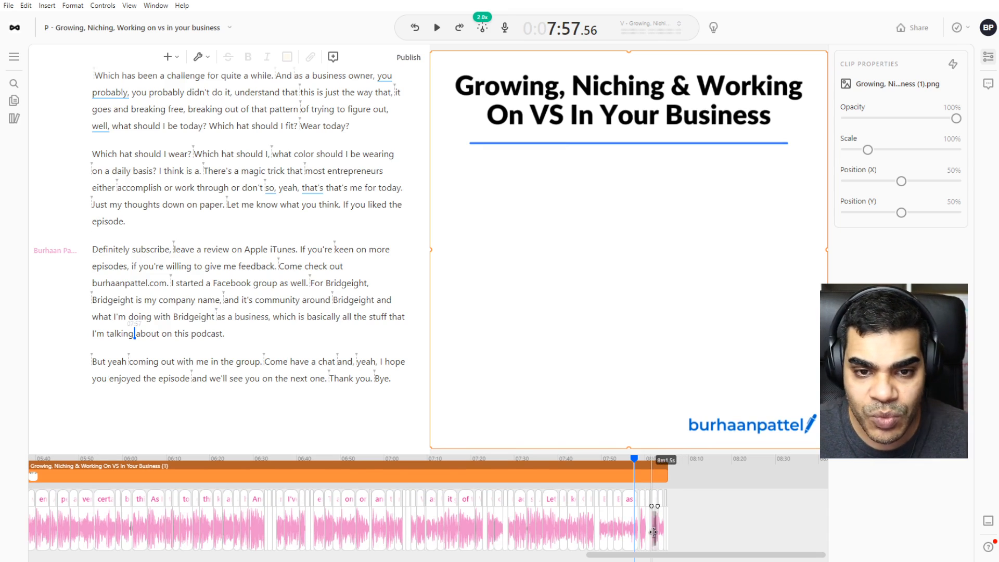
scroll(653, 531, left, 15)
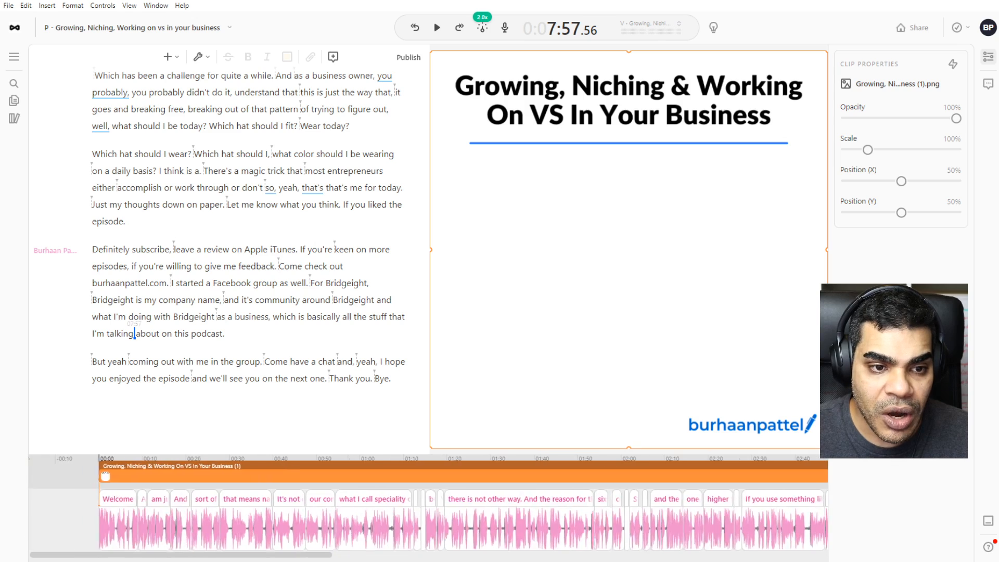
click(137, 488)
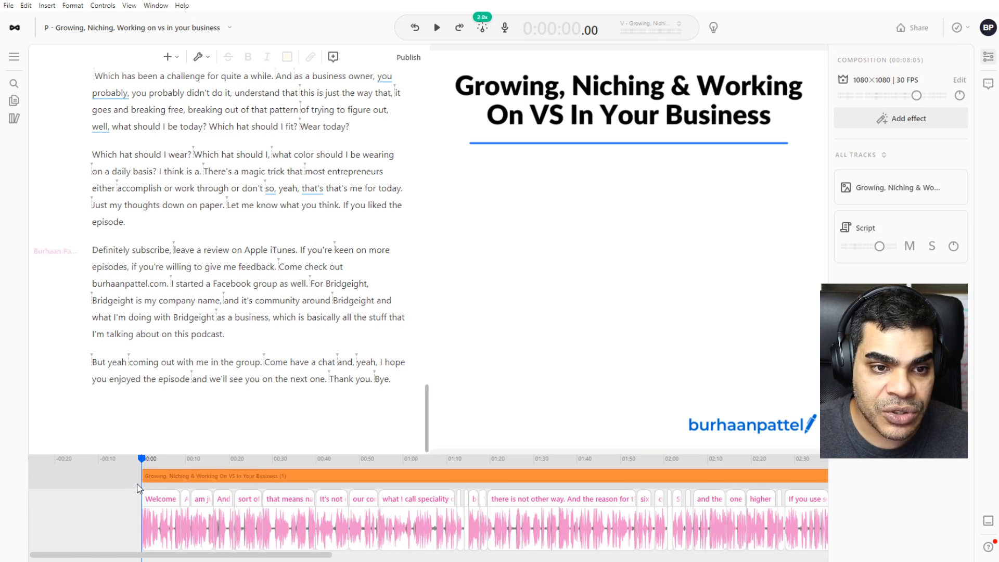
scroll(142, 251, up, 2)
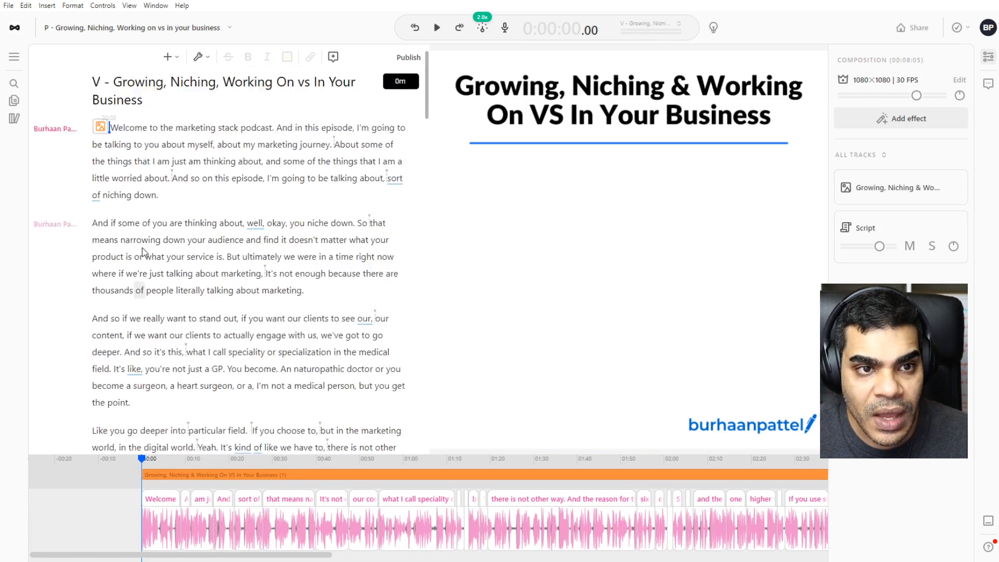
Insert a Fancy Captions layer at the start of the script and move its text box slightly higher above the logo
scroll(144, 252, up, 1)
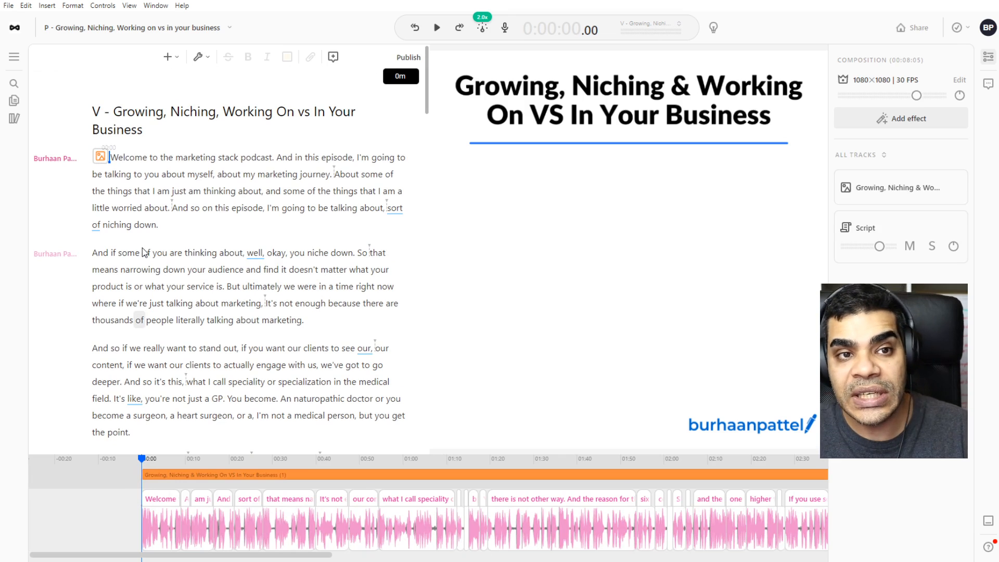
click(168, 56)
scroll(434, 276, down, 2)
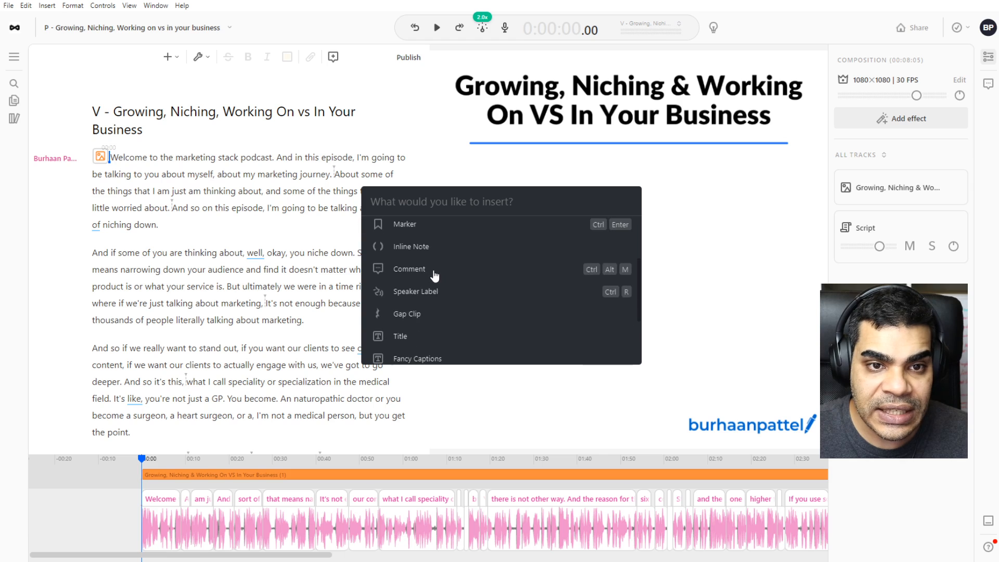
click(429, 355)
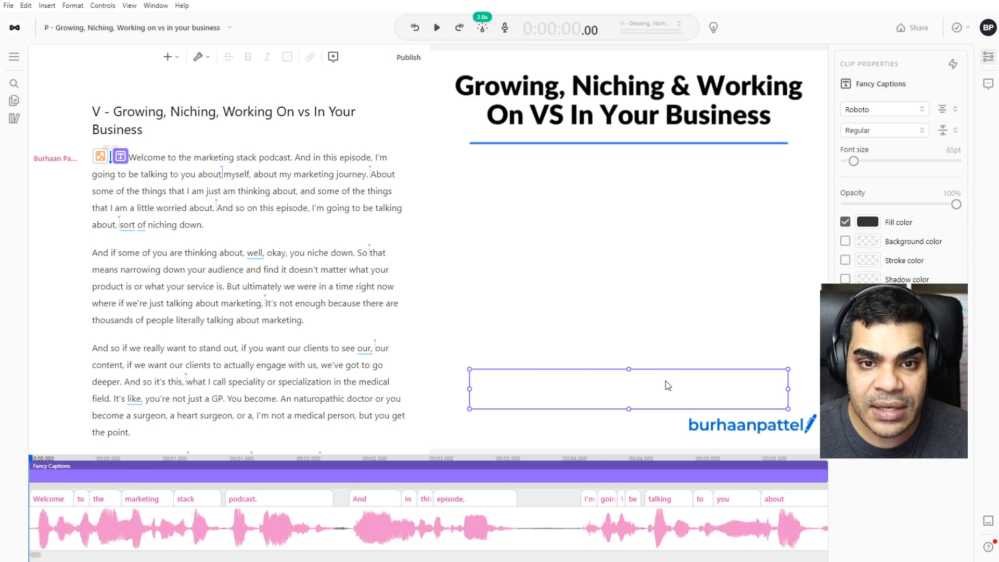
drag(665, 380, 660, 347)
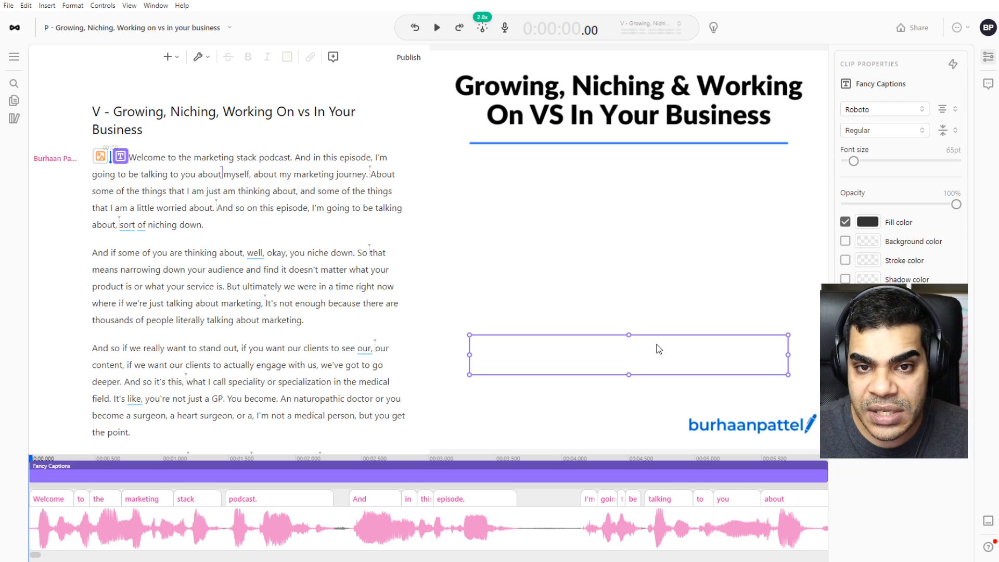
Preview the captions at different words of the script's opening sentence
scroll(112, 489, down, 3)
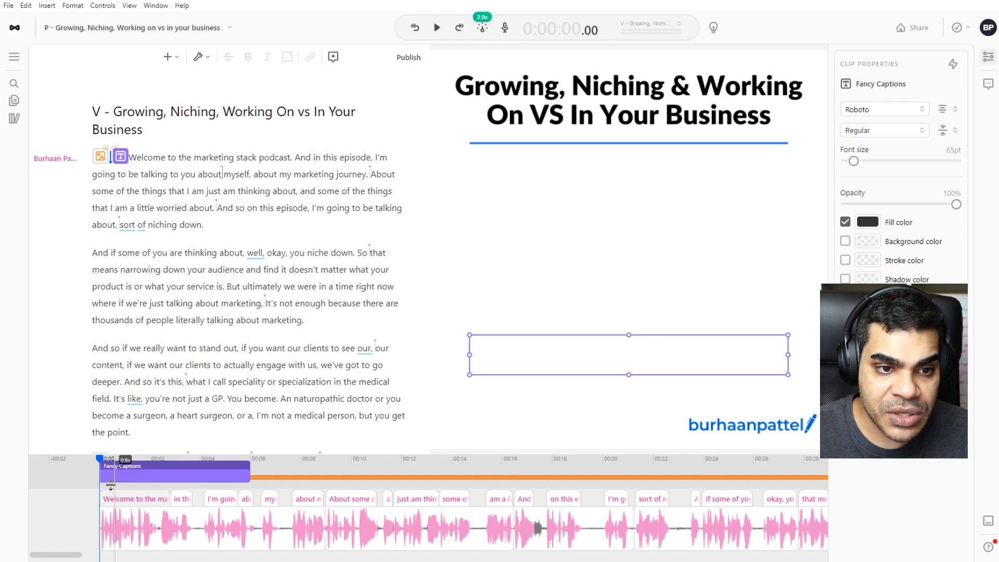
click(129, 458)
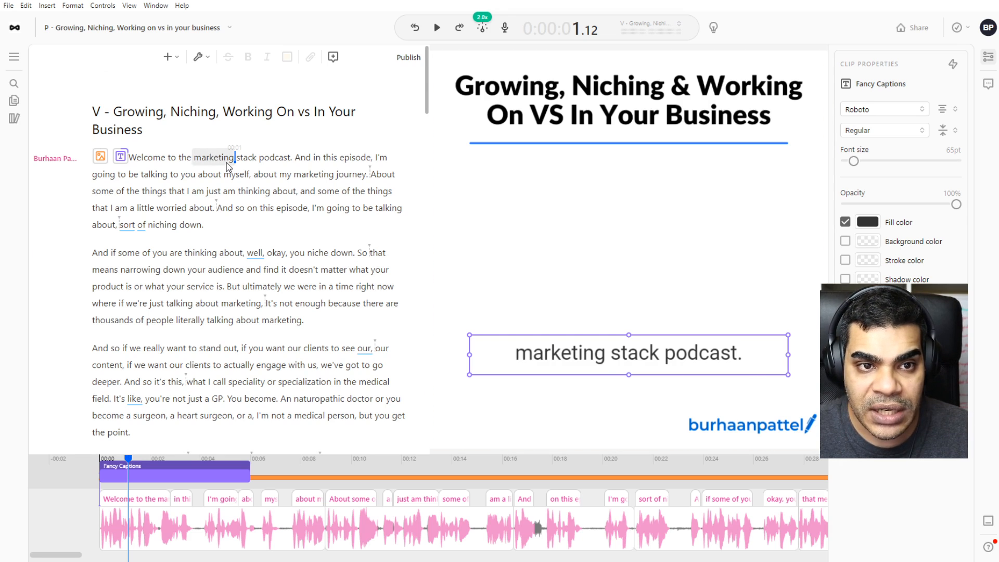
click(165, 159)
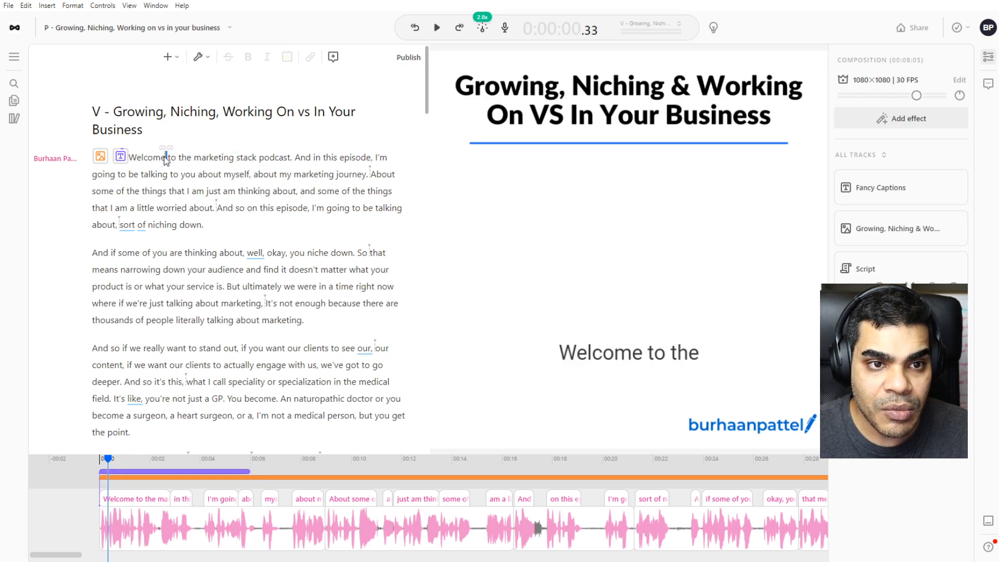
Set the captions to Bold at 152 pt and enlarge their box upward to fit three lines below the blue line
click(644, 357)
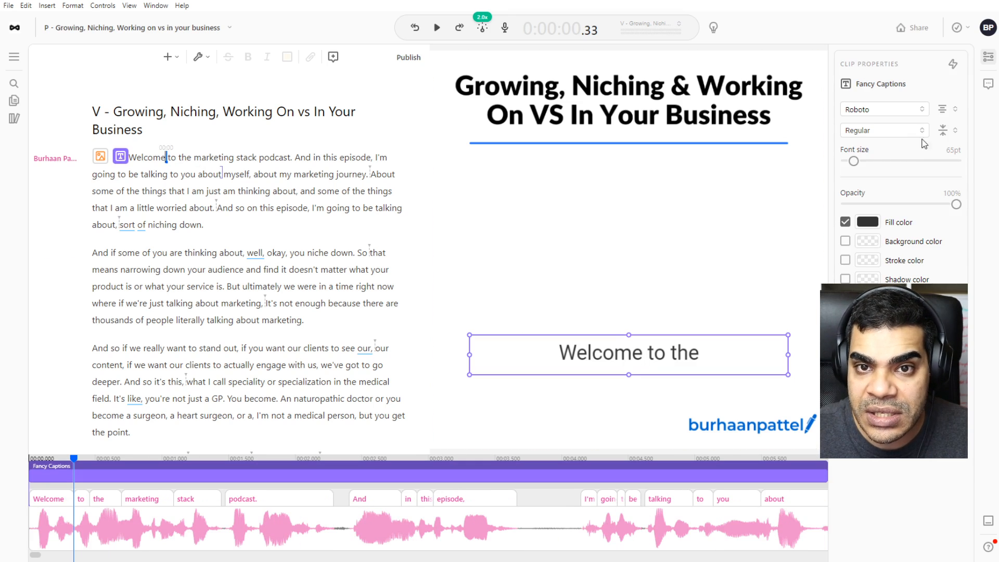
click(898, 136)
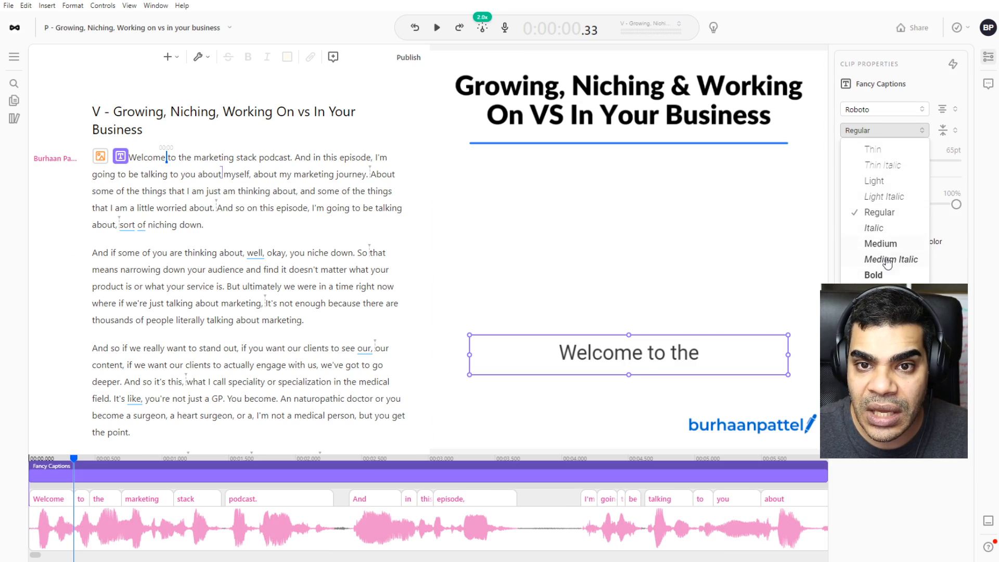
click(882, 276)
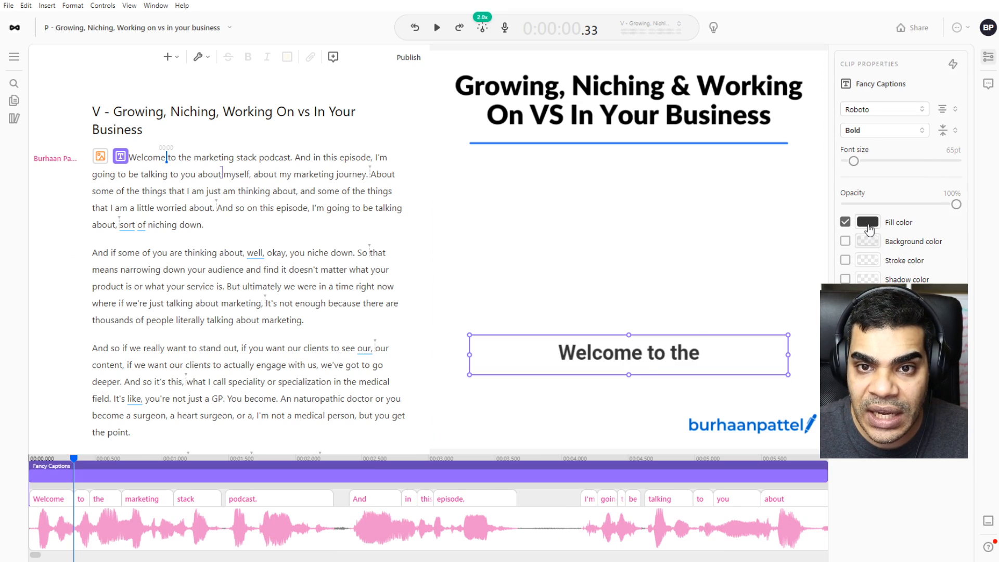
drag(860, 164, 865, 163)
drag(628, 334, 637, 196)
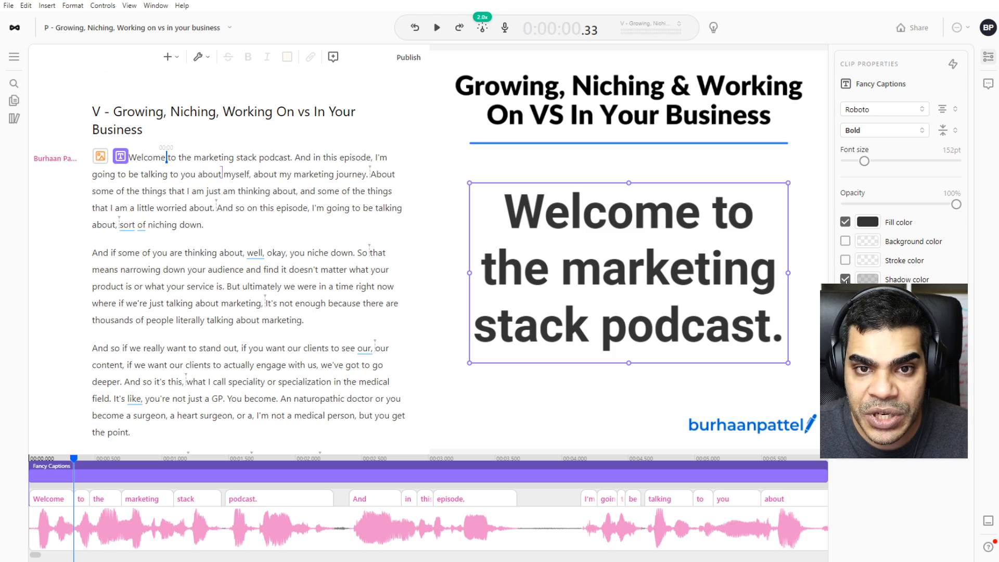
Turn off the captions' shadow color and center their text vertically within the box
click(322, 157)
click(845, 280)
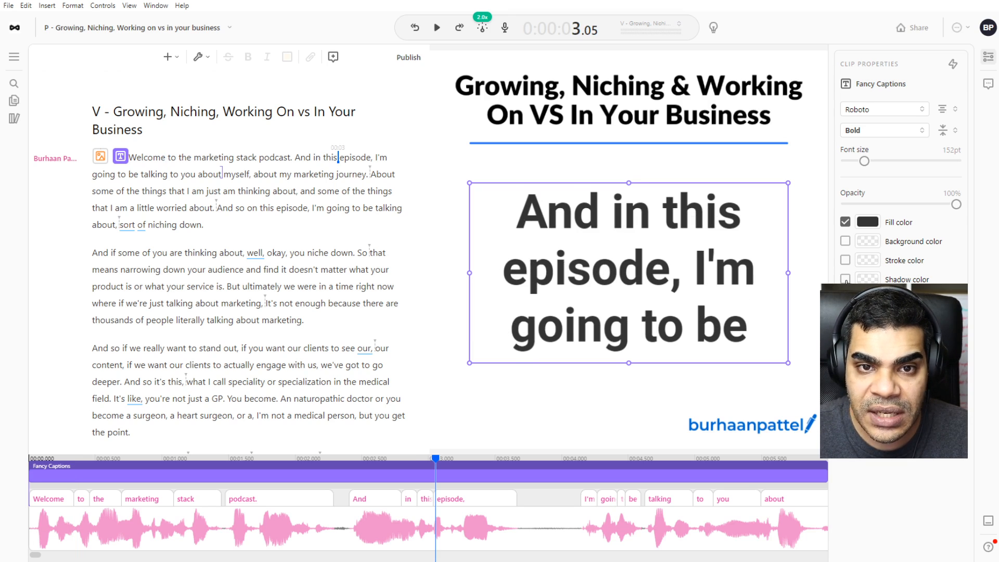
click(409, 476)
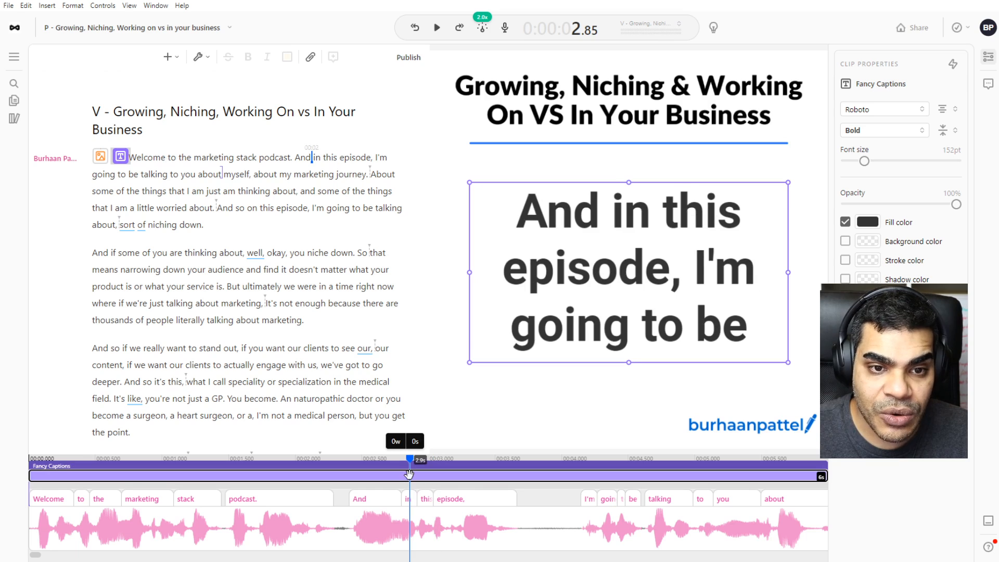
click(943, 130)
click(947, 154)
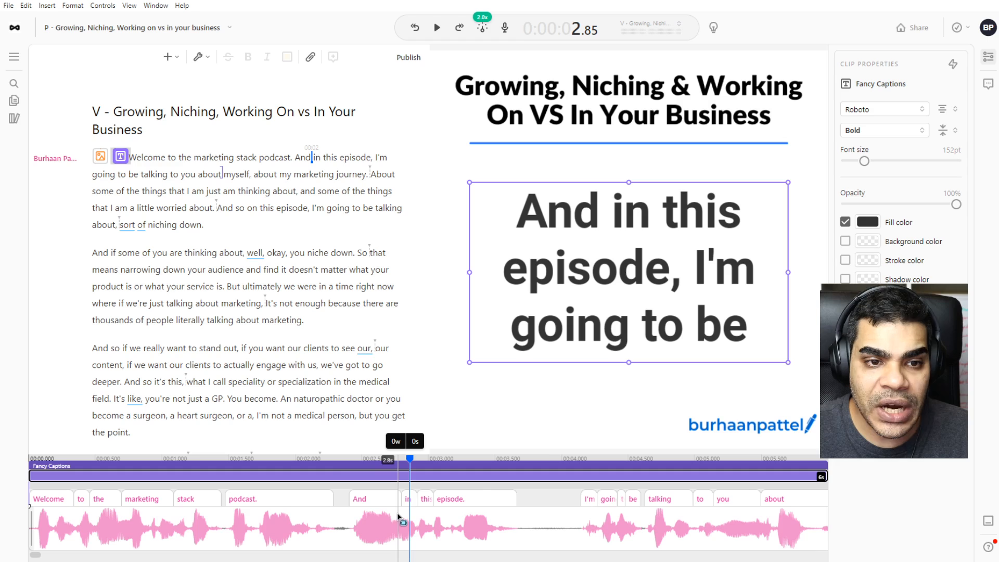
Extend the Fancy Captions clip on the timeline to the end of the podcast audio
scroll(404, 515, down, 5)
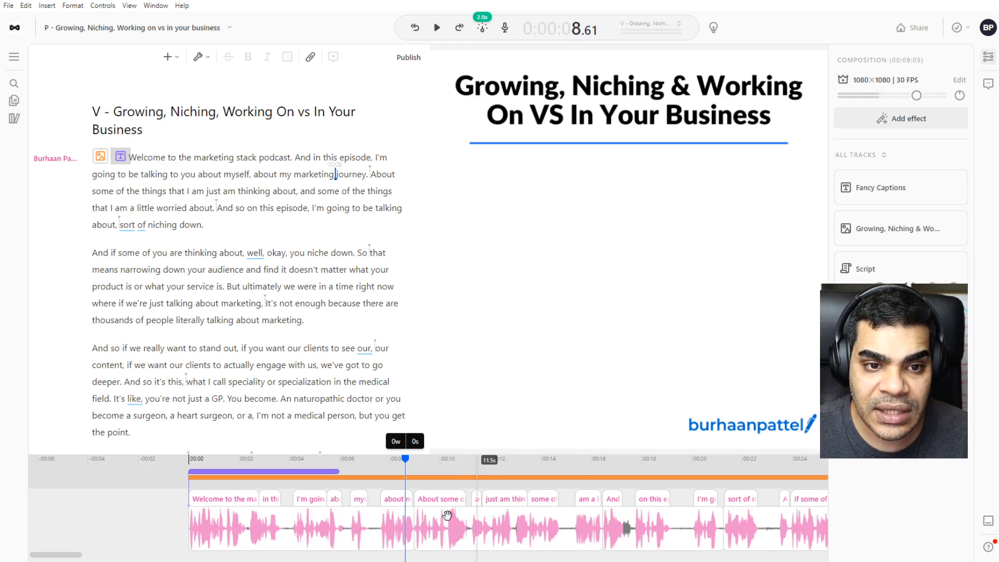
click(319, 471)
drag(333, 476, 762, 474)
scroll(679, 512, down, 10)
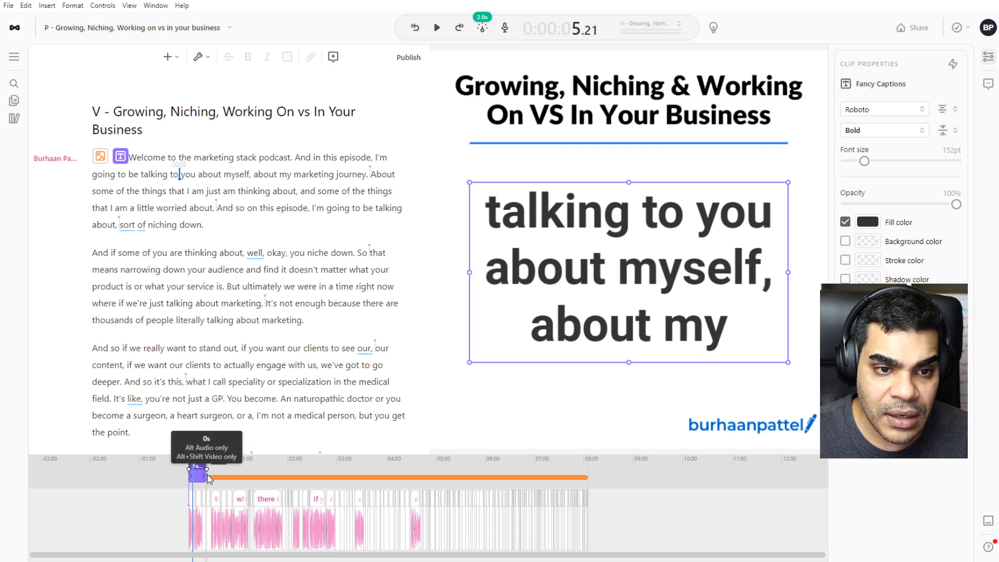
drag(208, 477, 590, 464)
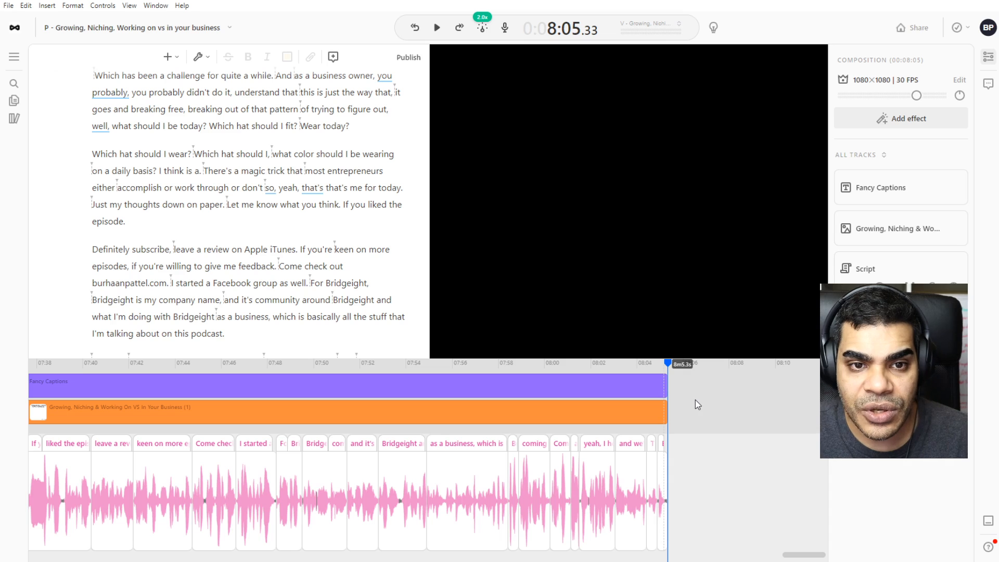
Check the captions near the end of the audio and return the playhead to the composition's start
click(650, 363)
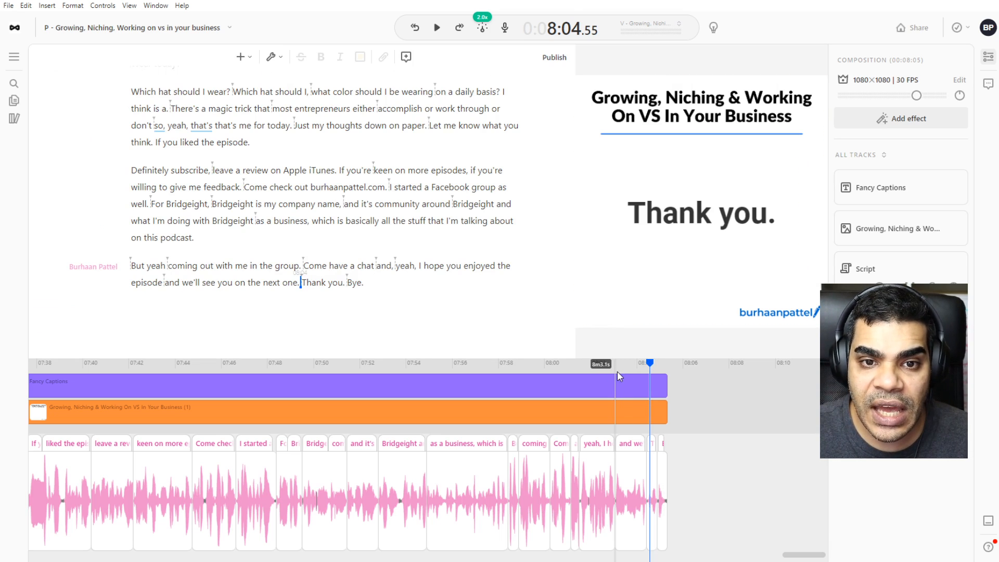
click(663, 375)
drag(663, 376, 58, 370)
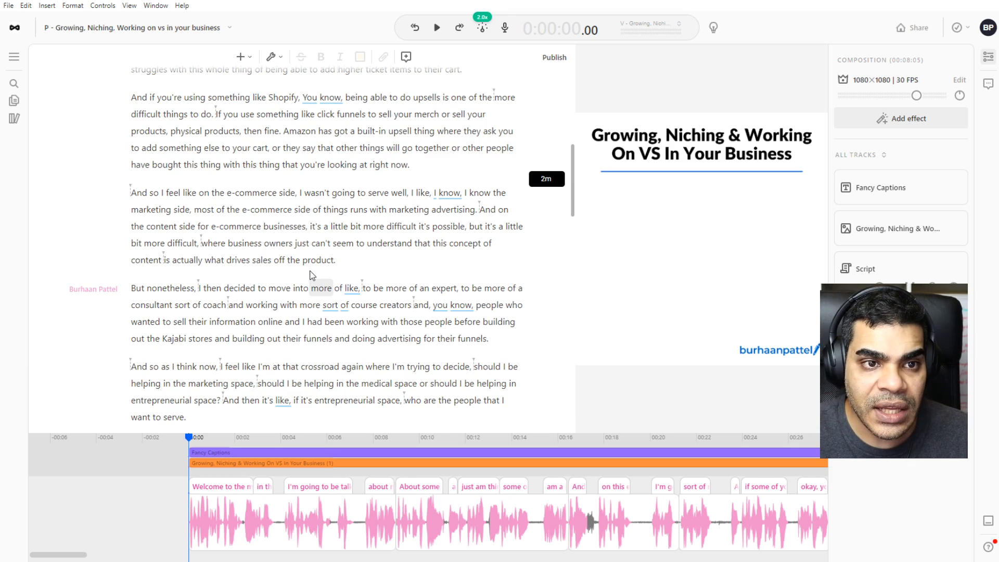
Select the script passage from "So that means narrowing down" through "we've got to go deeper." and briefly play the composition
scroll(312, 275, up, 3)
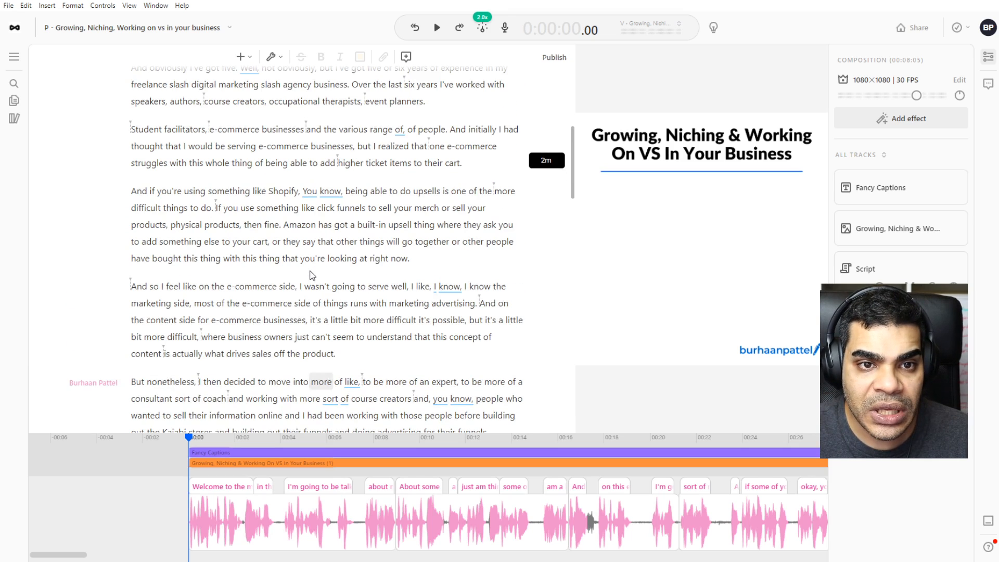
scroll(312, 276, up, 5)
click(396, 173)
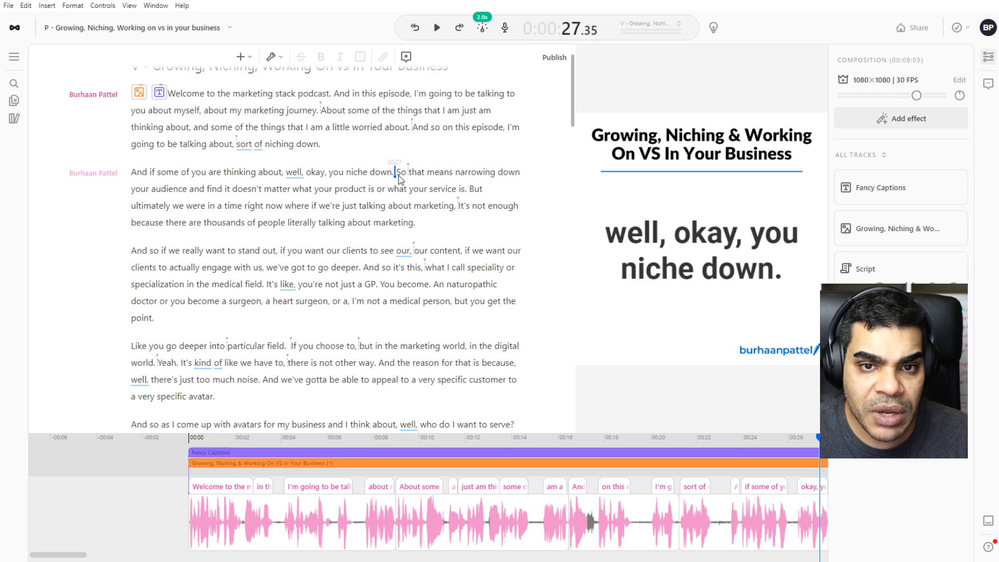
drag(399, 176, 370, 271)
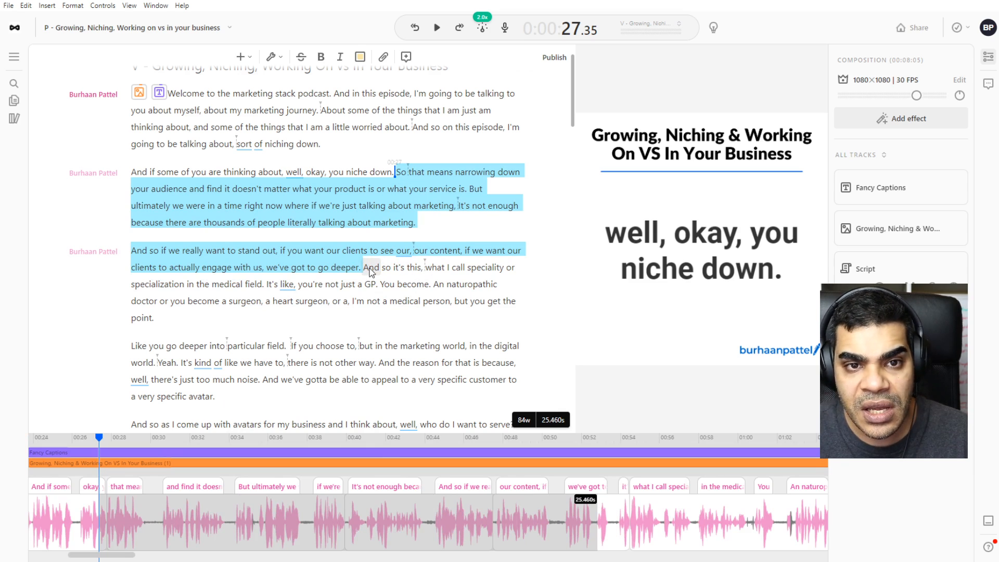
key(space)
key(space)
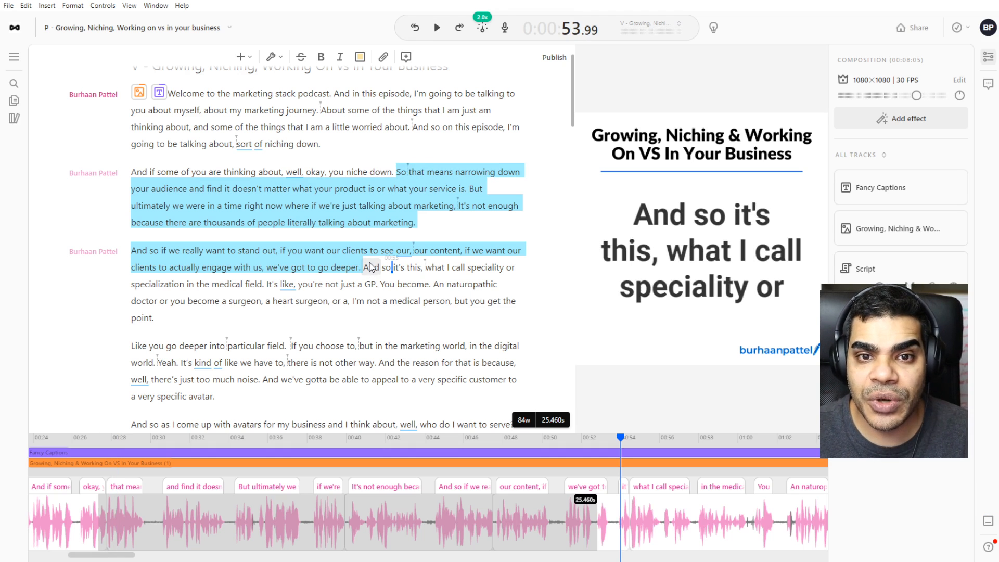
Export only the current selection as a video file
click(914, 28)
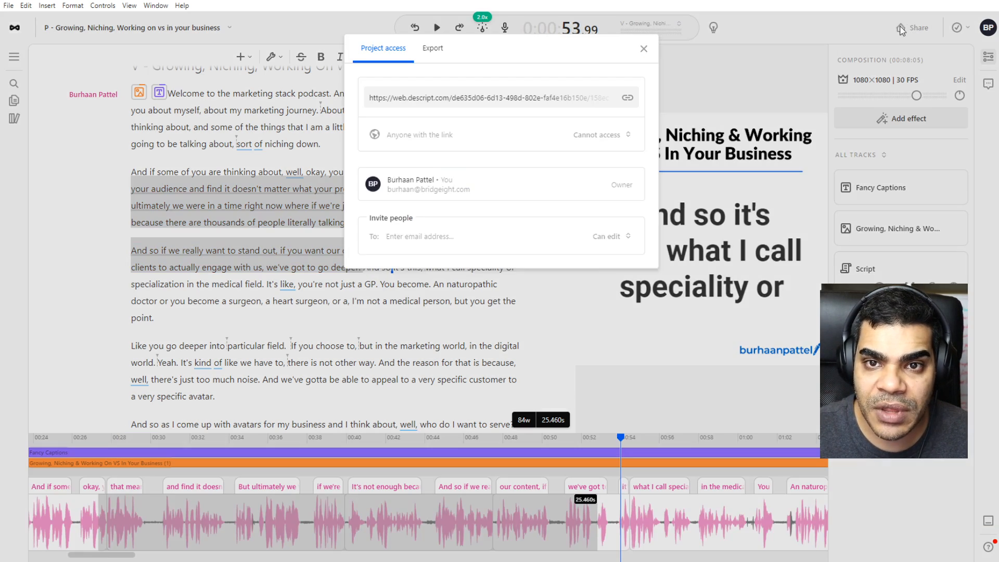
click(432, 48)
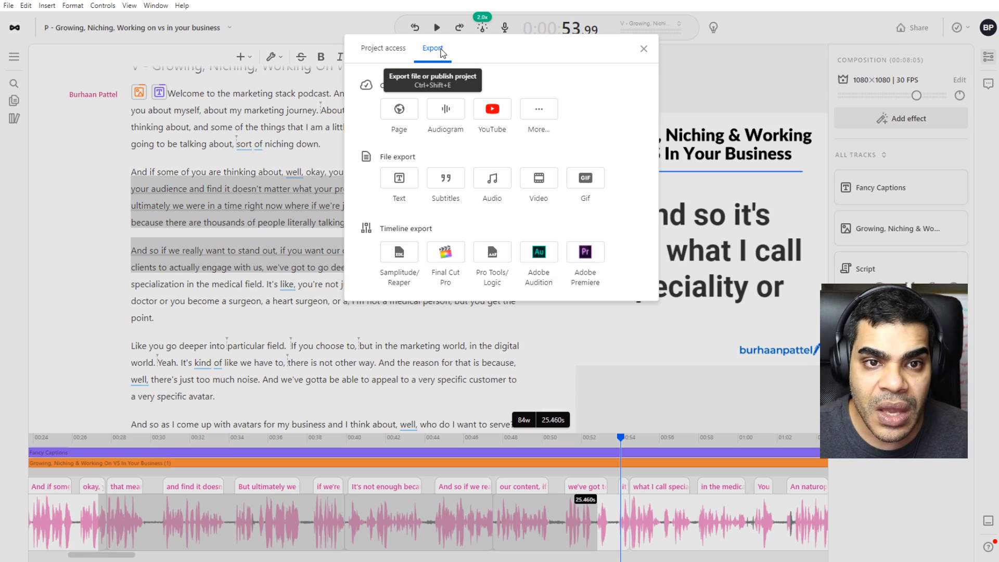
click(391, 49)
click(432, 49)
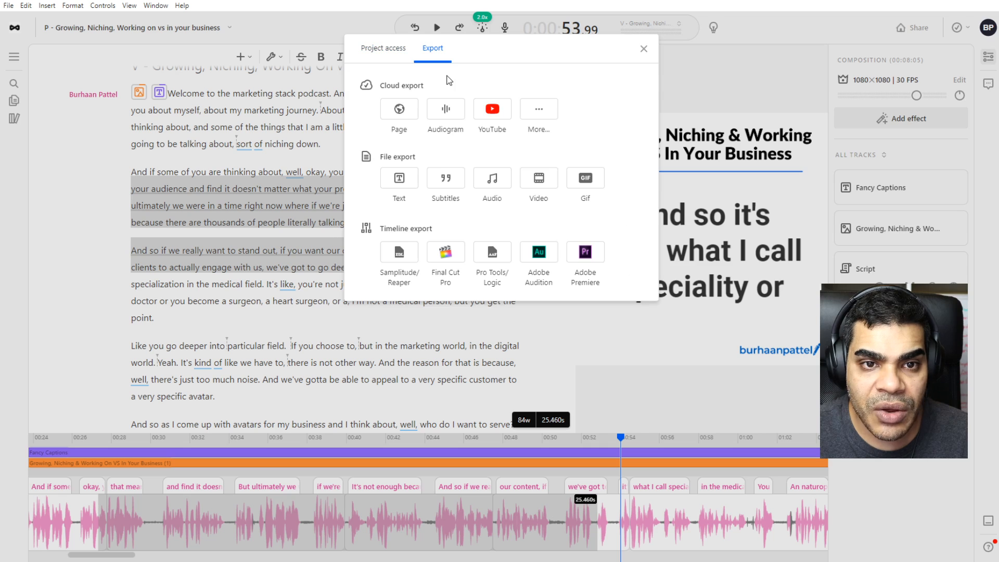
click(538, 178)
click(385, 128)
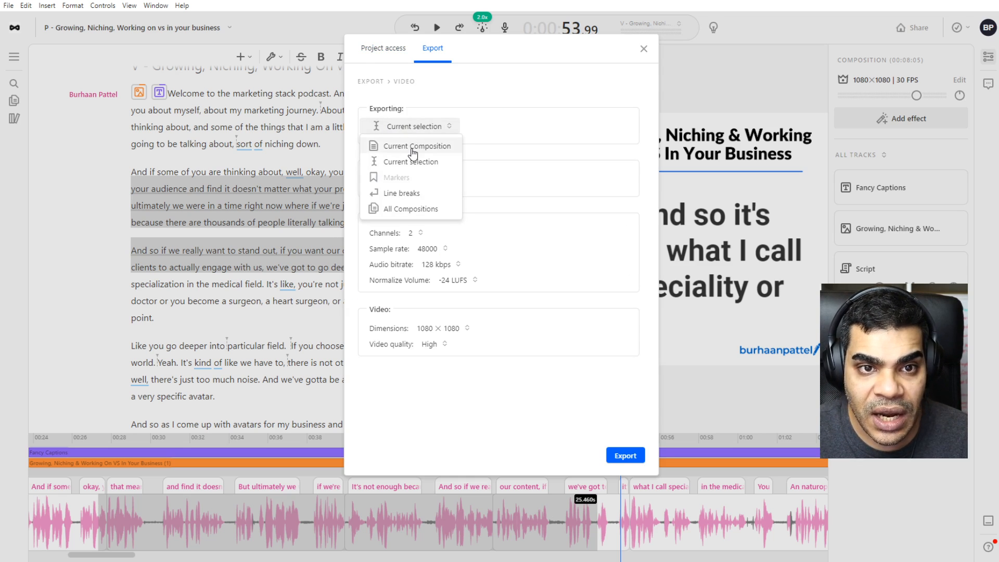
click(419, 168)
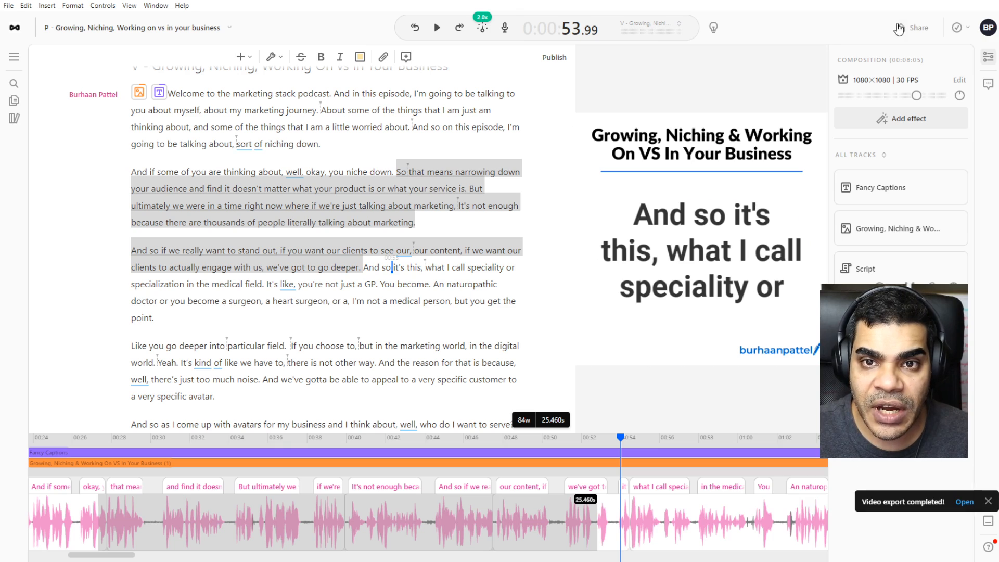
Open the Audiogram export for the selected passage and look over its settings
click(915, 28)
click(430, 48)
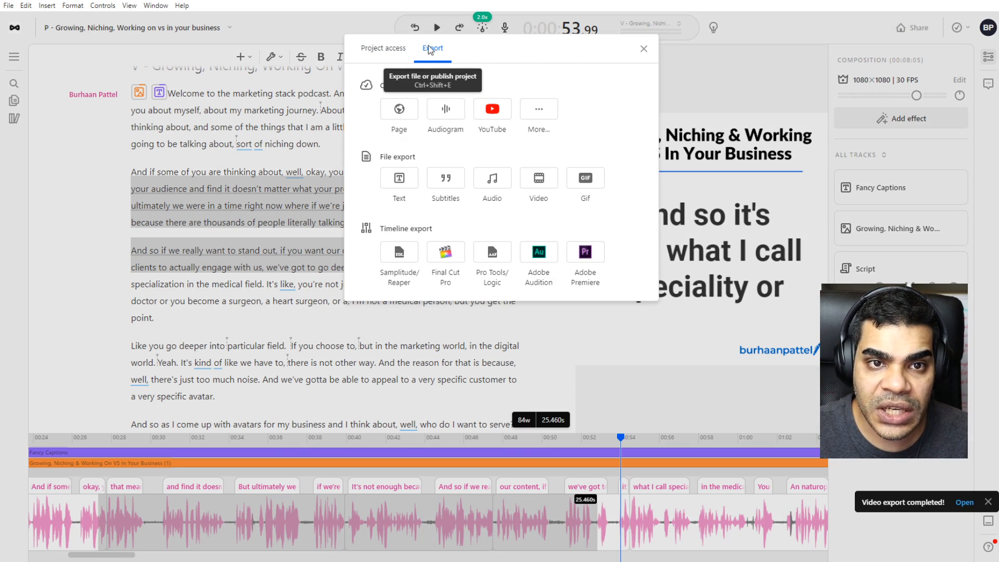
click(445, 107)
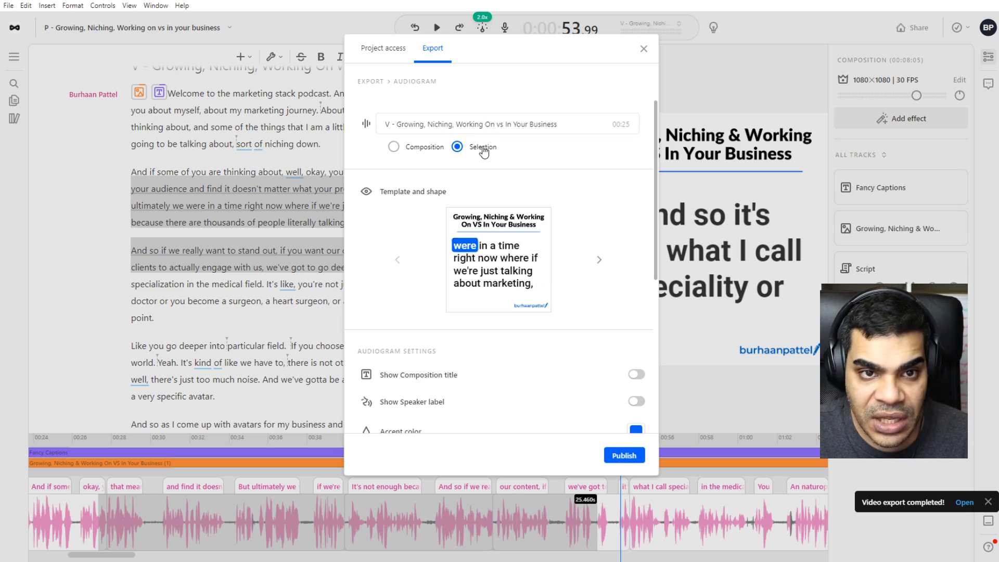
scroll(568, 198, down, 2)
scroll(572, 250, up, 2)
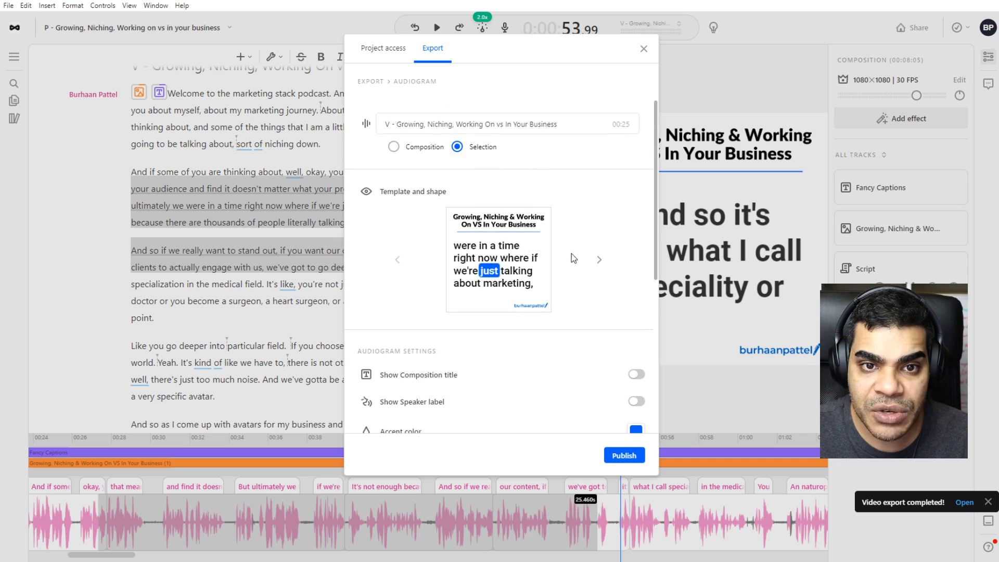
Browse the available audiogram templates with the title image as background
click(598, 260)
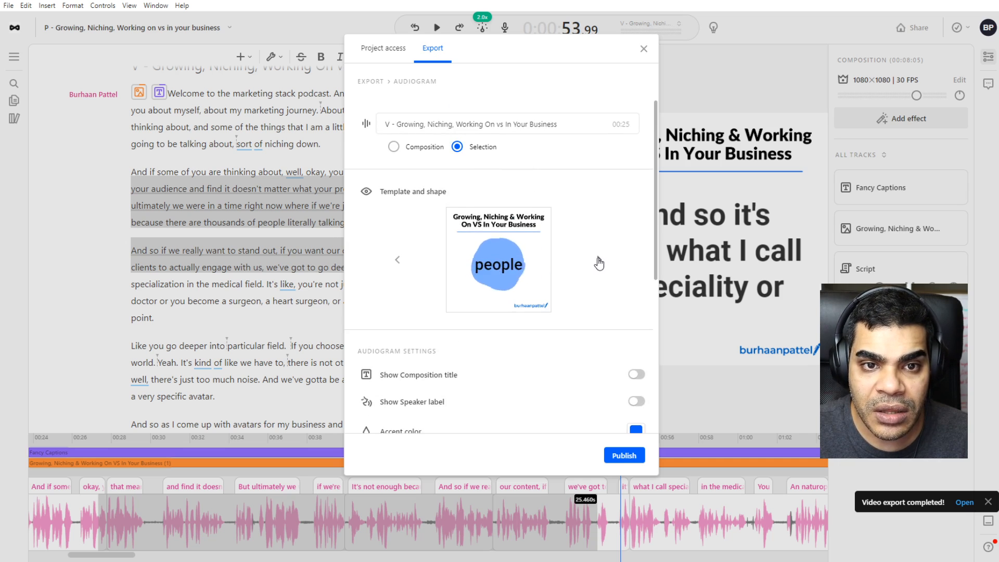
click(599, 263)
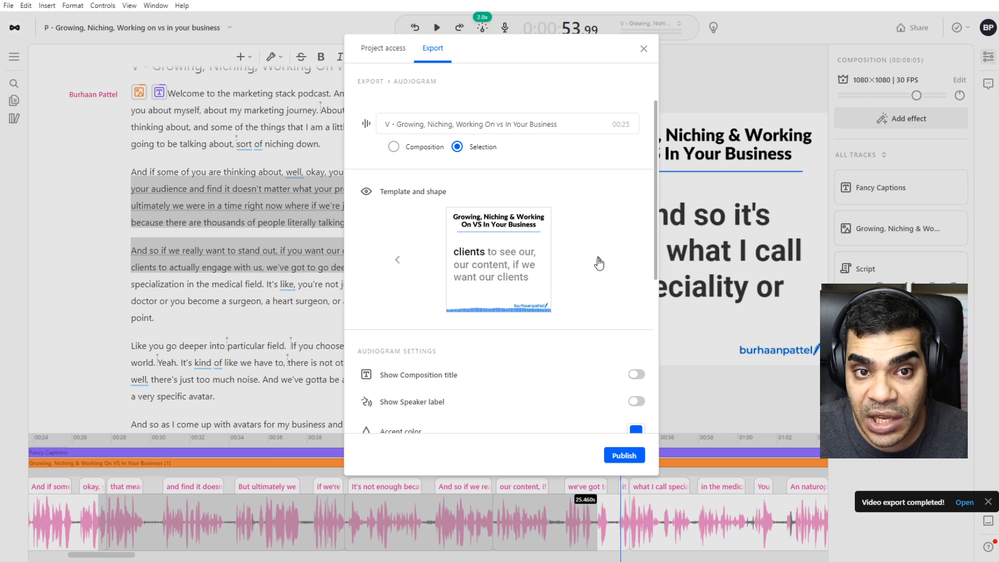
click(599, 263)
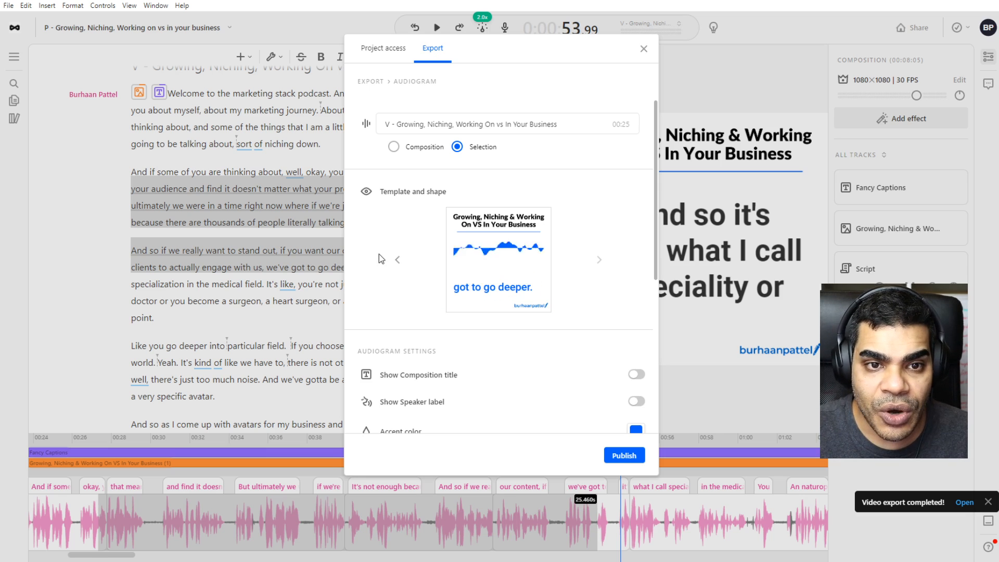
click(599, 262)
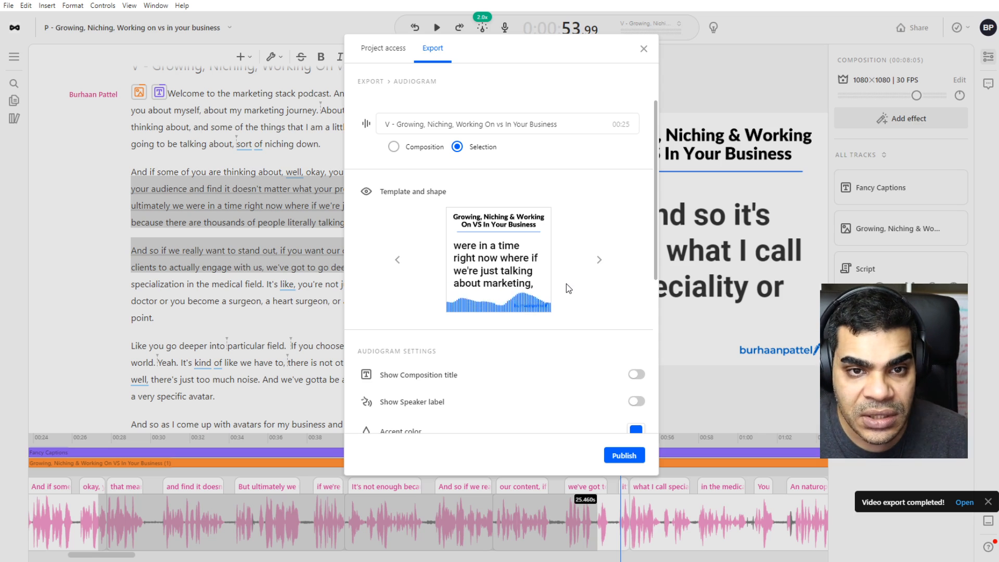
Try pink and amber accent colors on the audiogram and set the accent color back to blue (0062FF)
scroll(566, 283, down, 3)
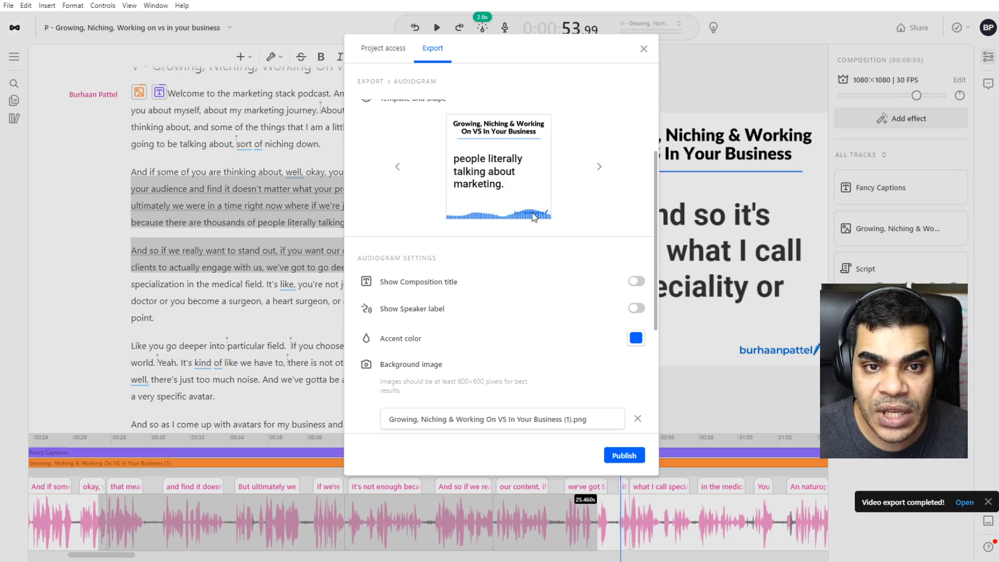
click(636, 338)
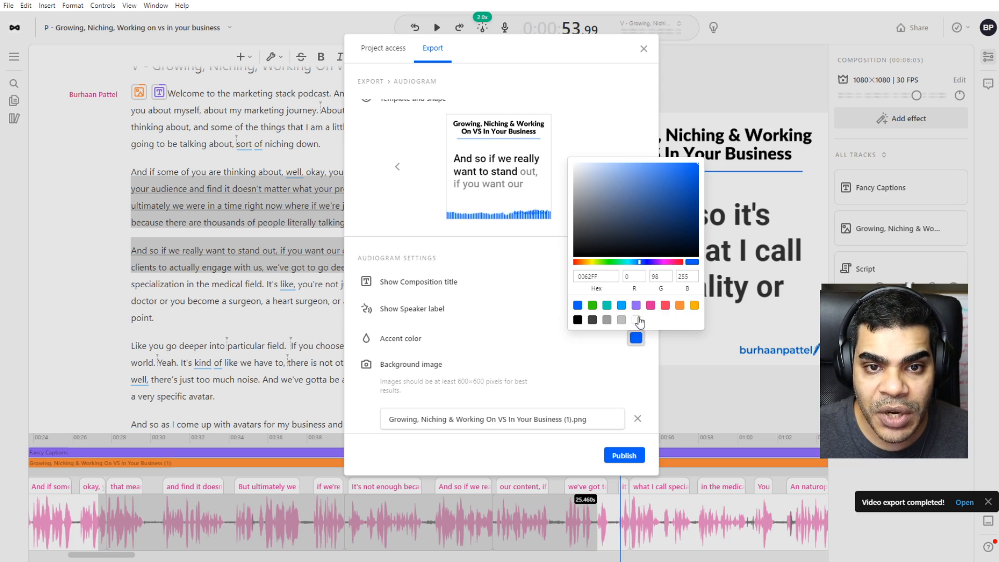
click(650, 306)
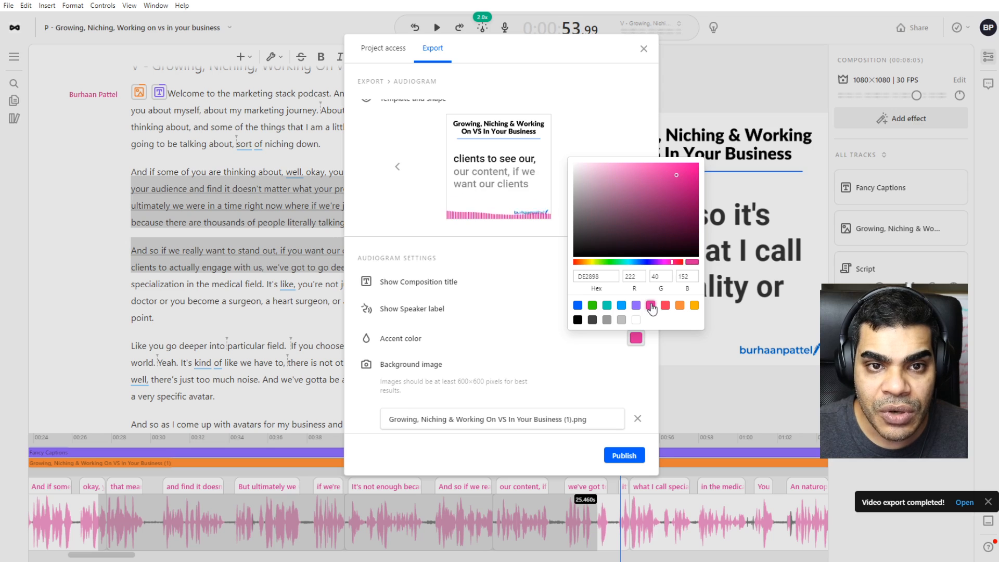
click(694, 306)
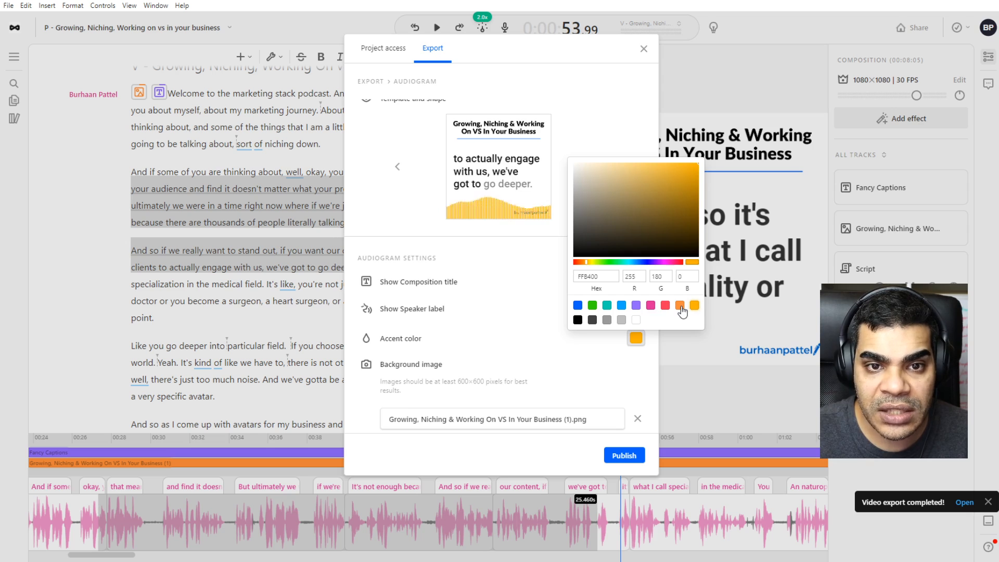
click(577, 305)
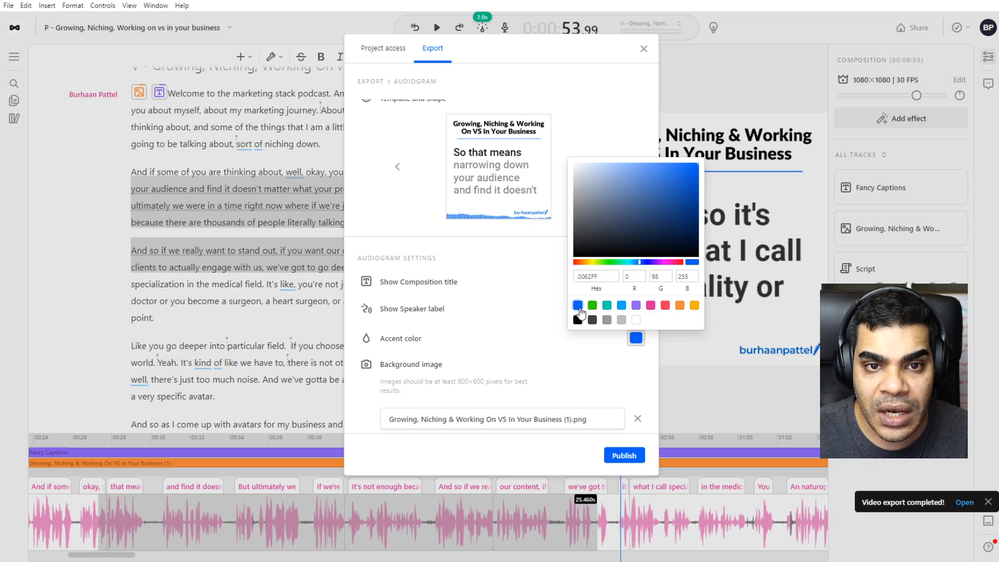
click(513, 304)
Try showing the composition title on the audiogram and switch it off again
scroll(535, 343, down, 2)
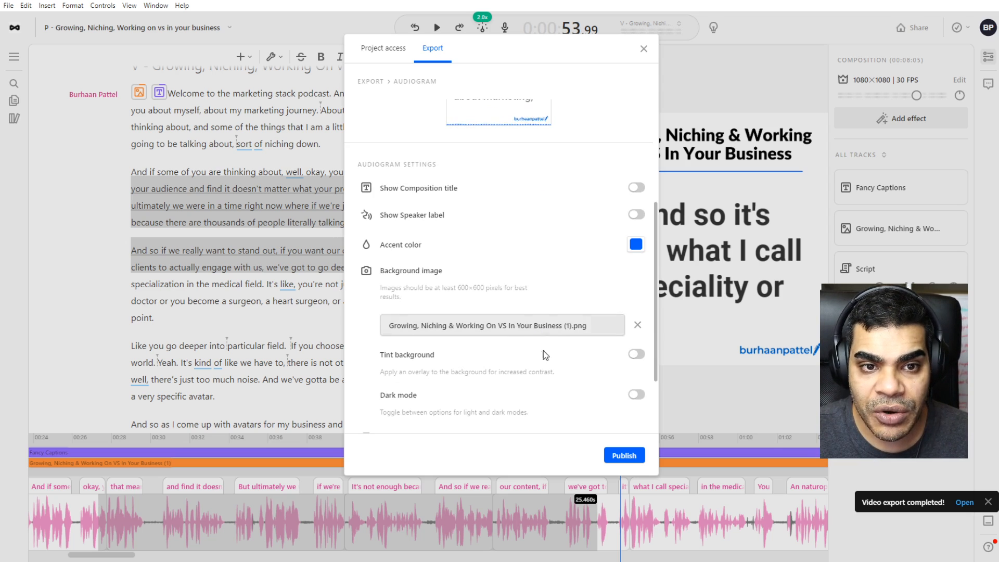
scroll(602, 361, up, 2)
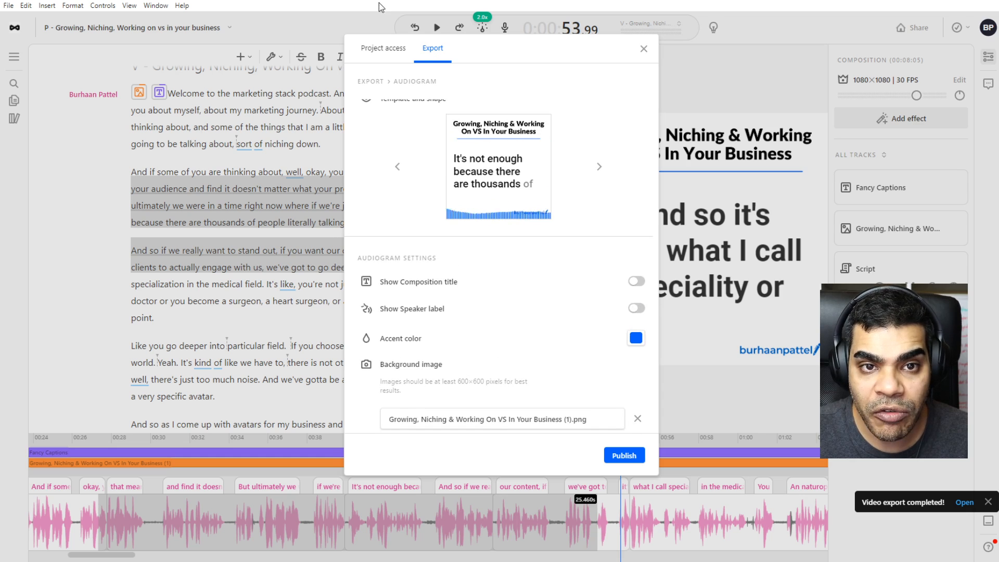
click(636, 282)
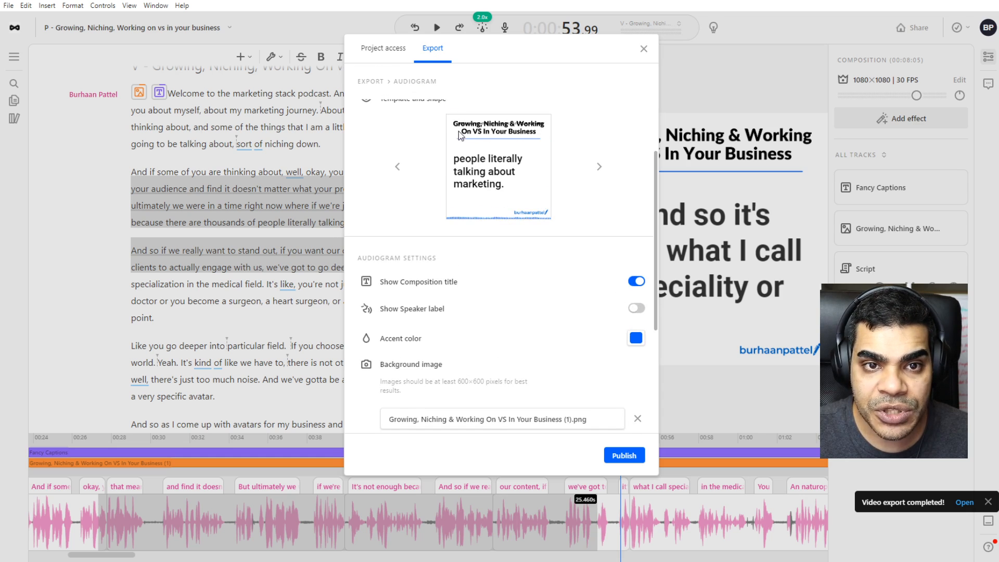
click(635, 281)
Preview the Descript badge on the audiogram and set the badge back to None
scroll(546, 296, down, 3)
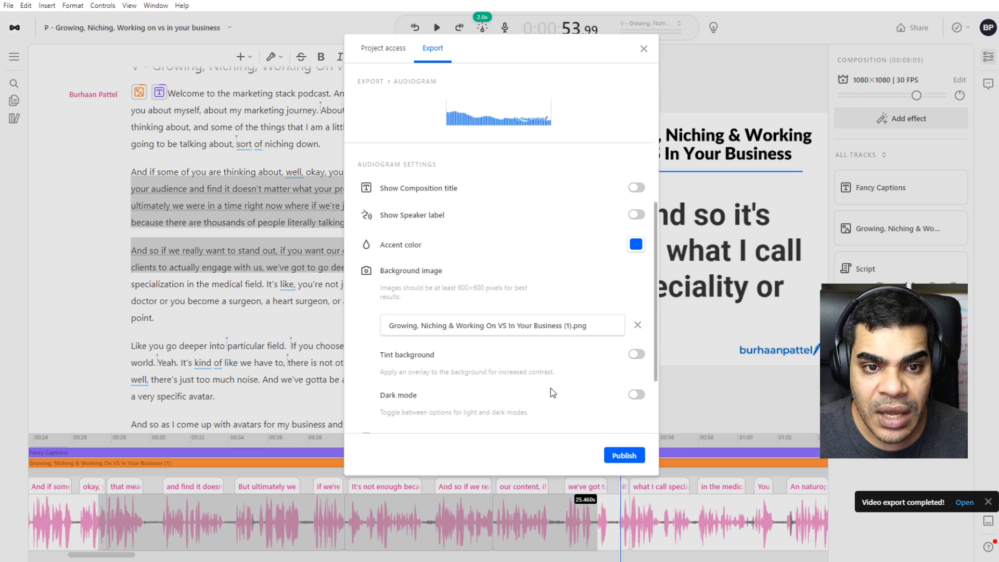
scroll(552, 395, down, 3)
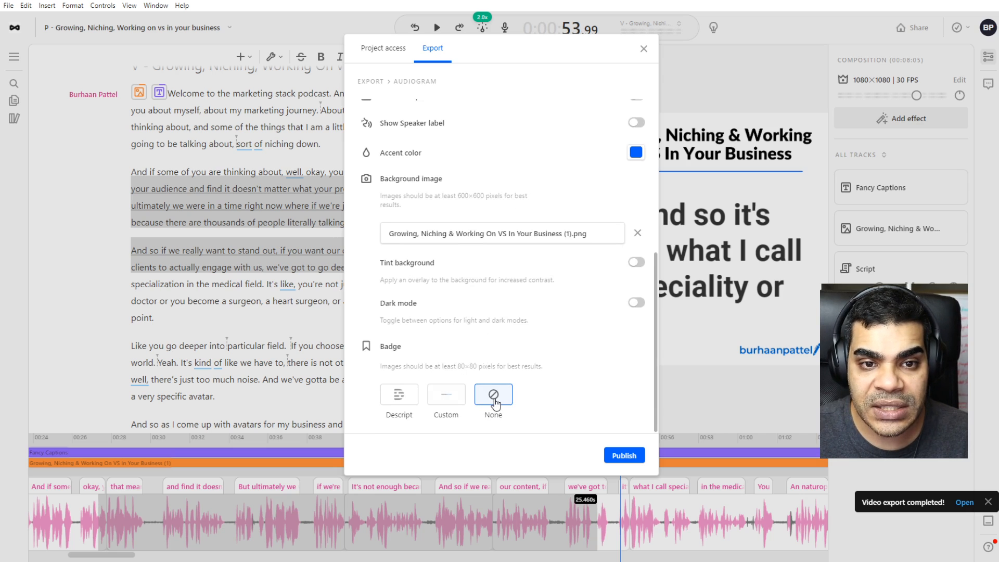
click(393, 400)
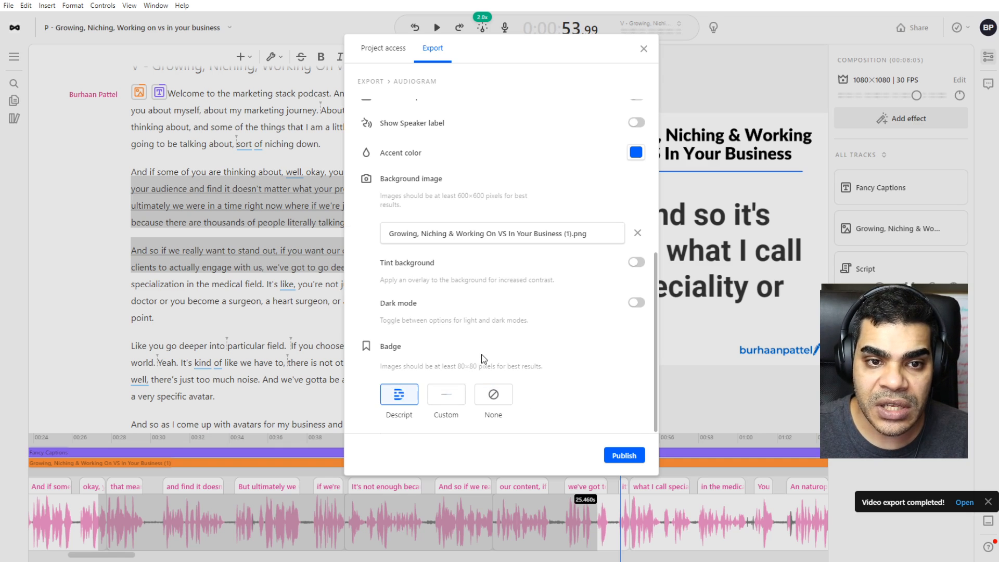
scroll(499, 291, up, 5)
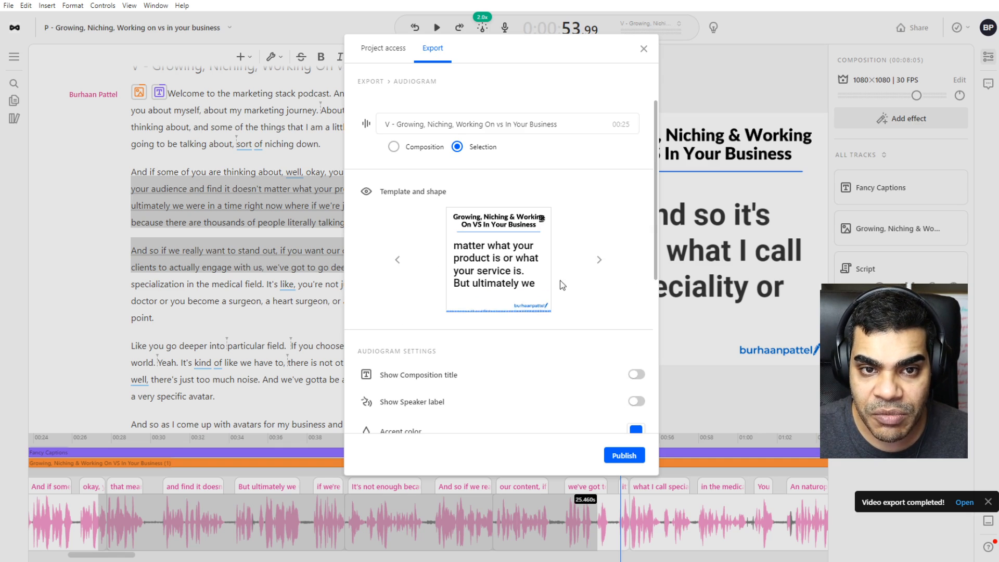
scroll(559, 286, down, 5)
click(509, 399)
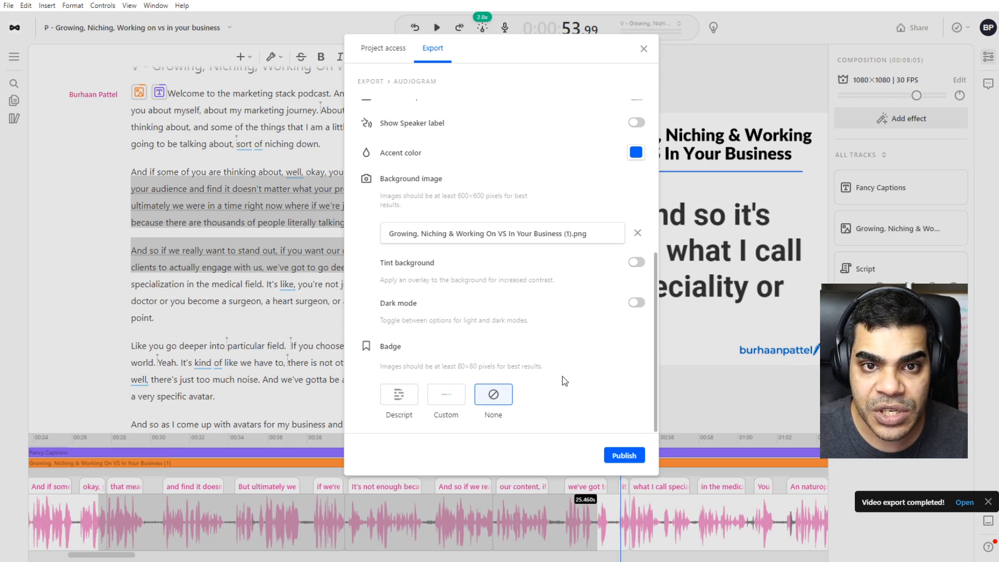
Publish the audiogram of the selected passage and play it on its share page
scroll(565, 381, up, 5)
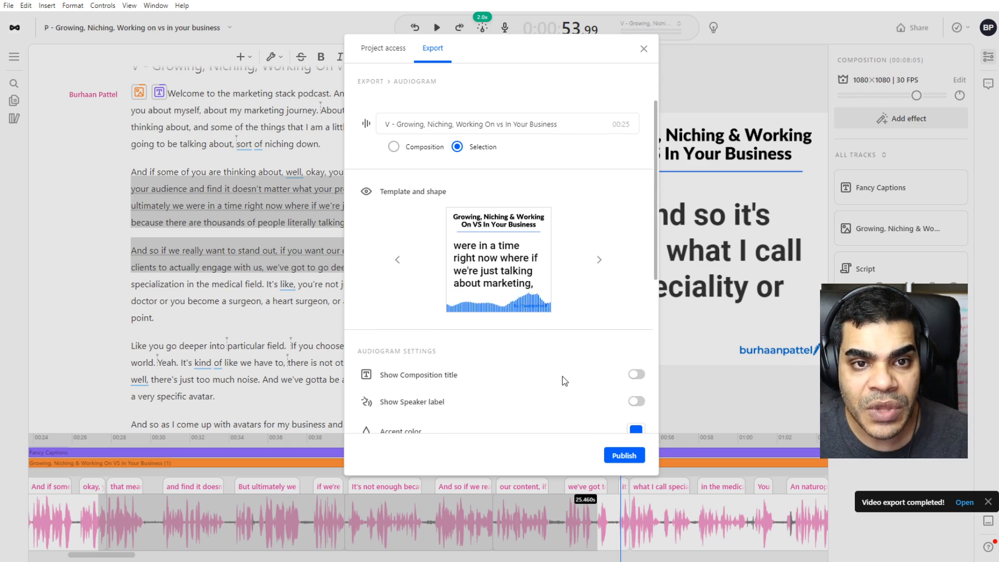
scroll(563, 380, down, 5)
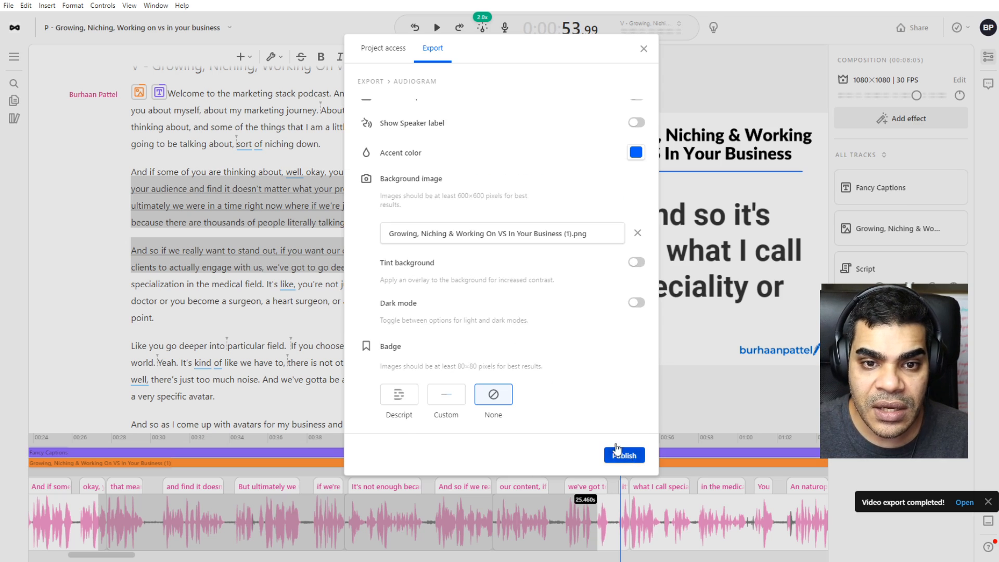
scroll(524, 361, up, 5)
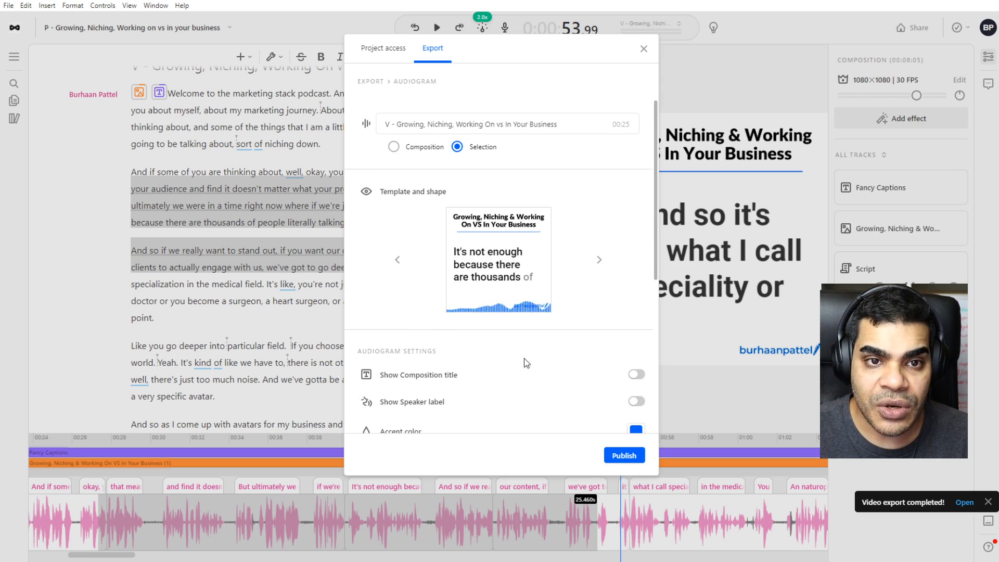
click(616, 456)
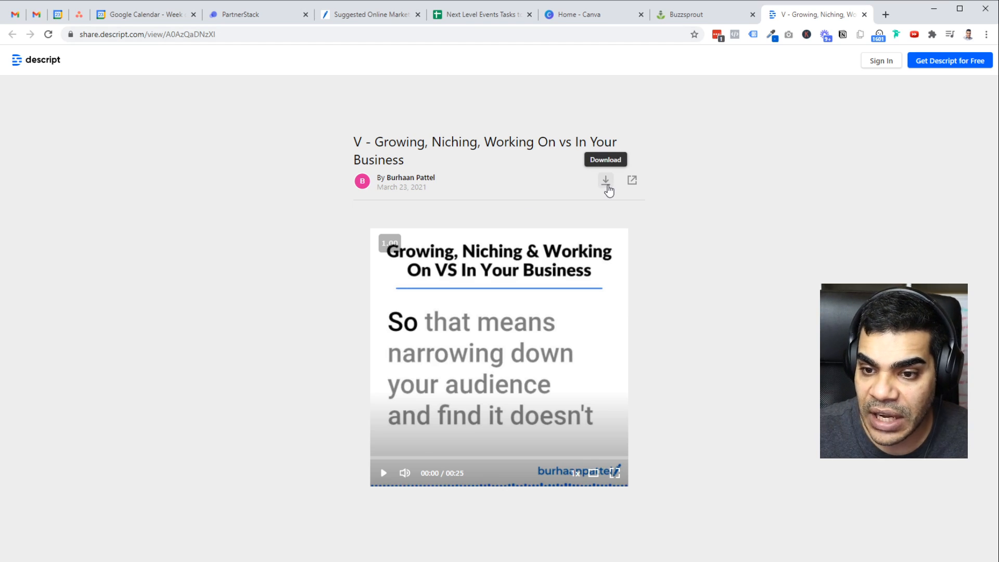
click(383, 473)
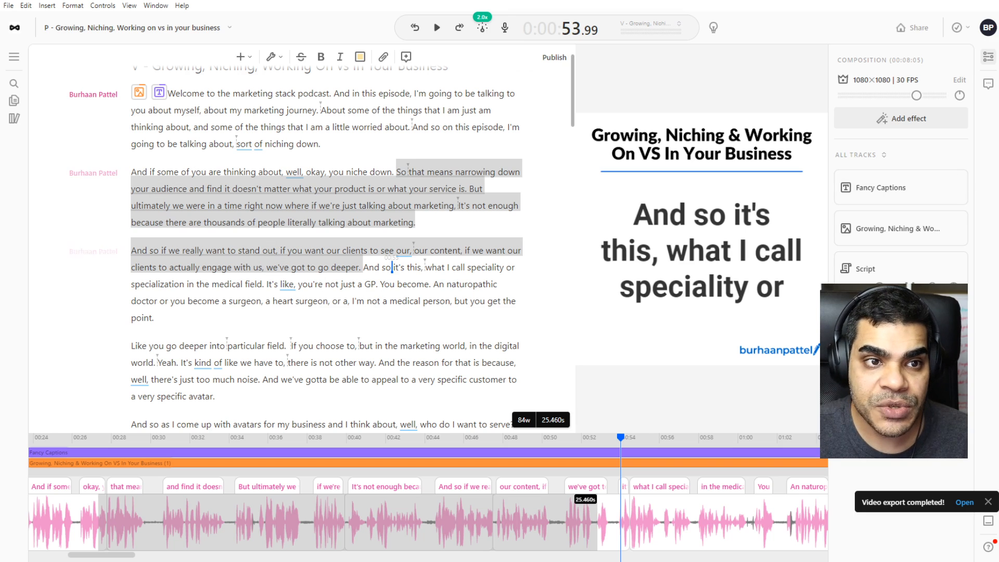
Return to the drive overview and permanently delete the published audiogram from the Audiogram pages
click(14, 56)
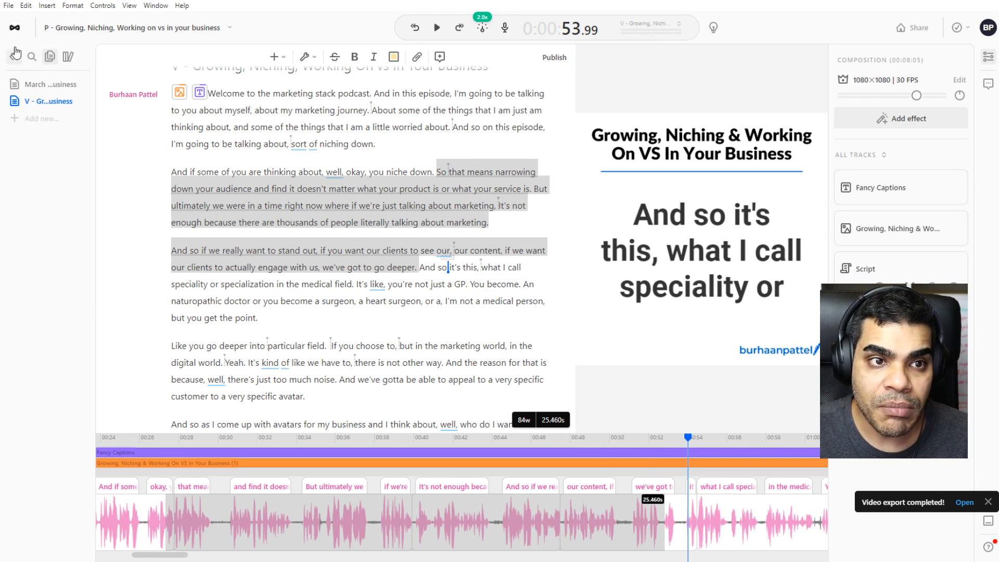
click(14, 29)
click(41, 240)
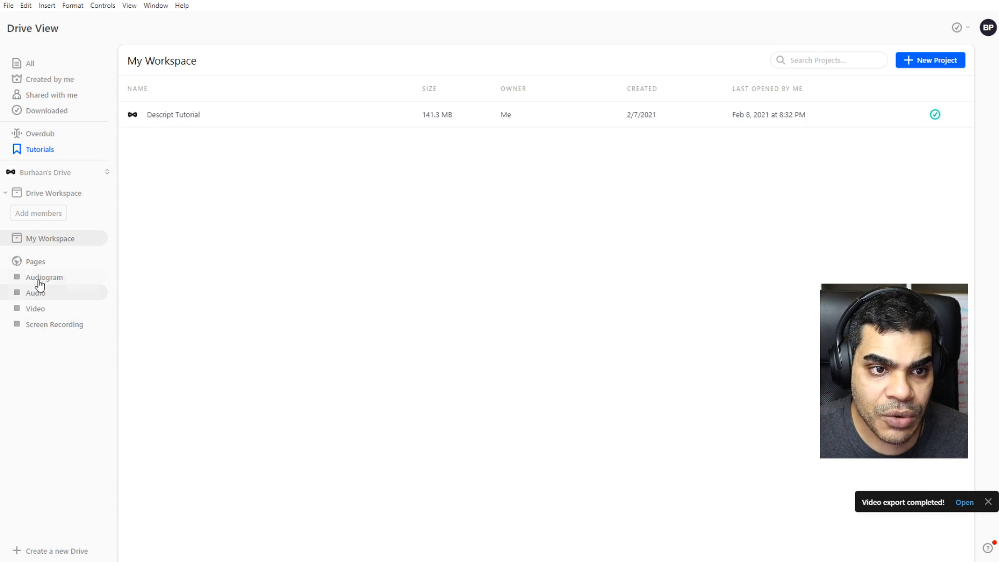
click(38, 279)
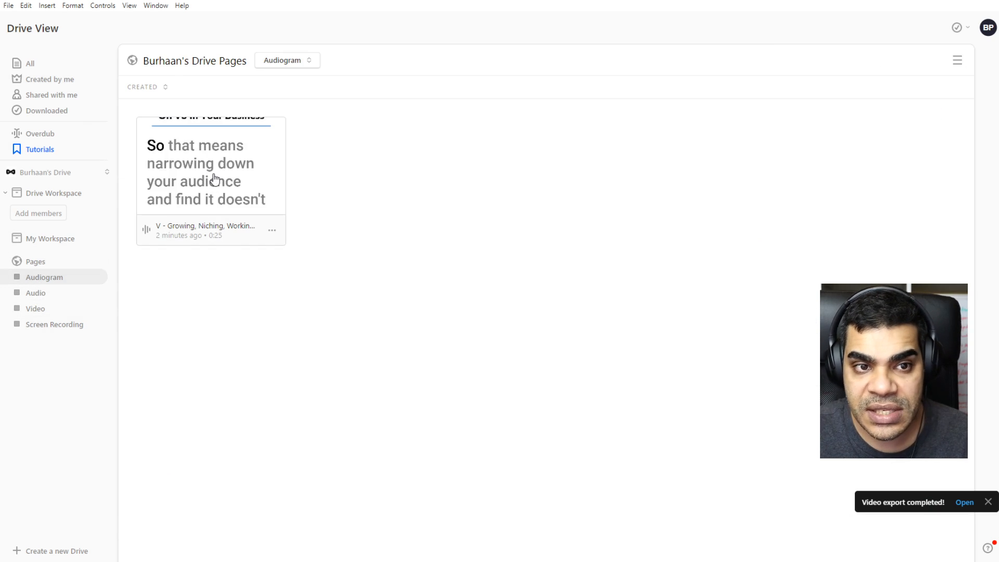
click(271, 231)
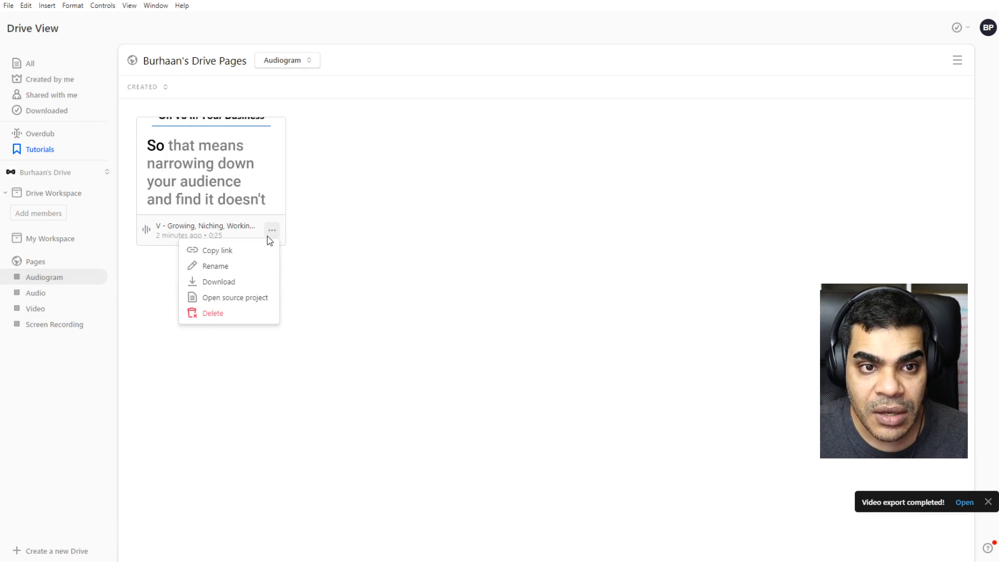
click(204, 314)
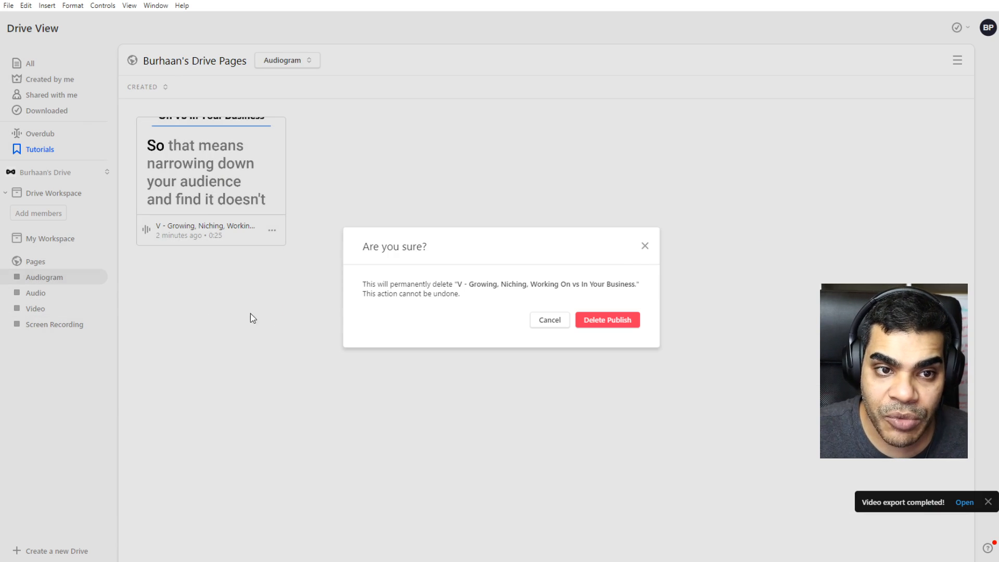
click(601, 322)
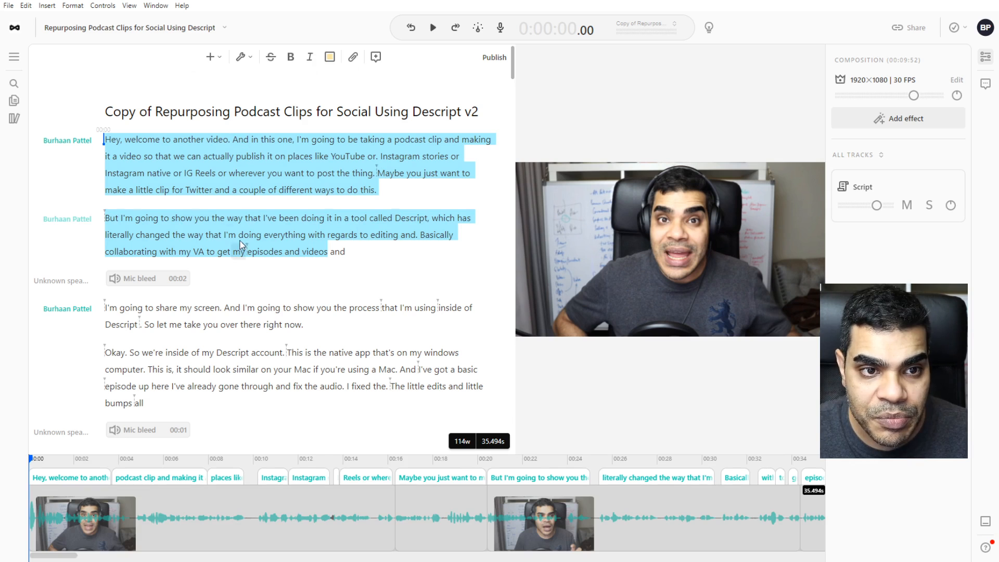
Rename the copied composition as "Sq - Repurposing Podcast Clips for Social Using Descript v2"
click(14, 123)
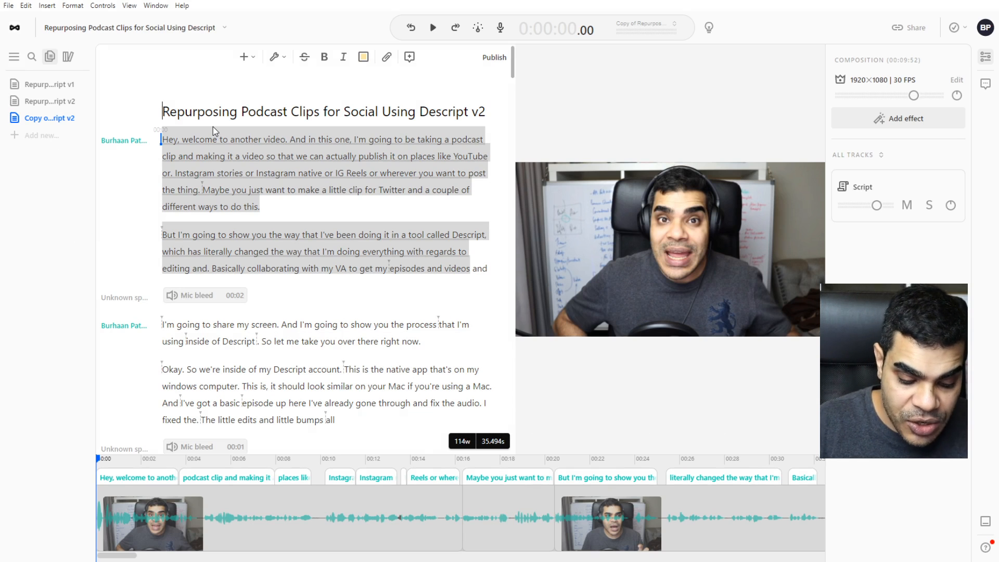
text(SQ)
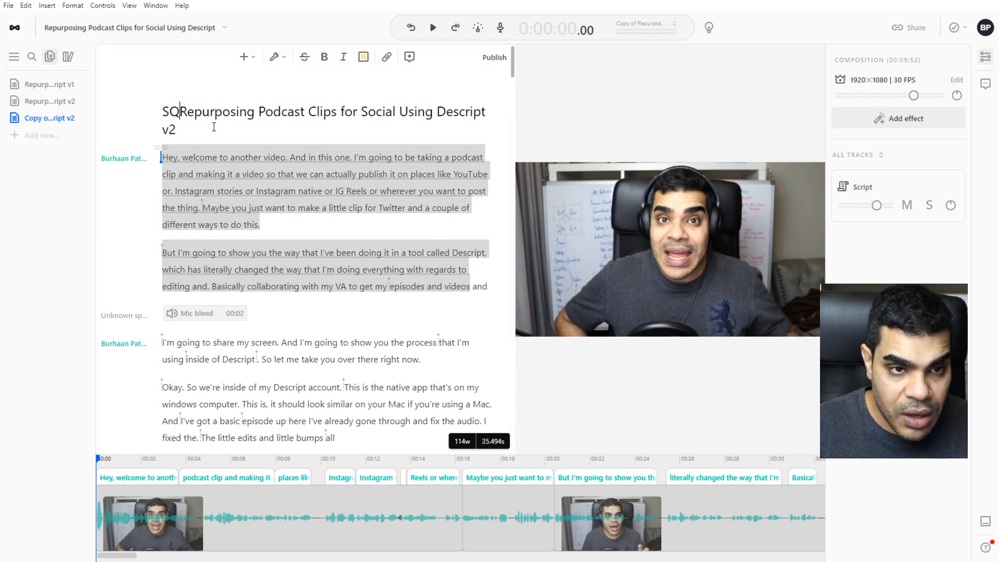
key(BackSpace)
key(BackSpace)
text(q -)
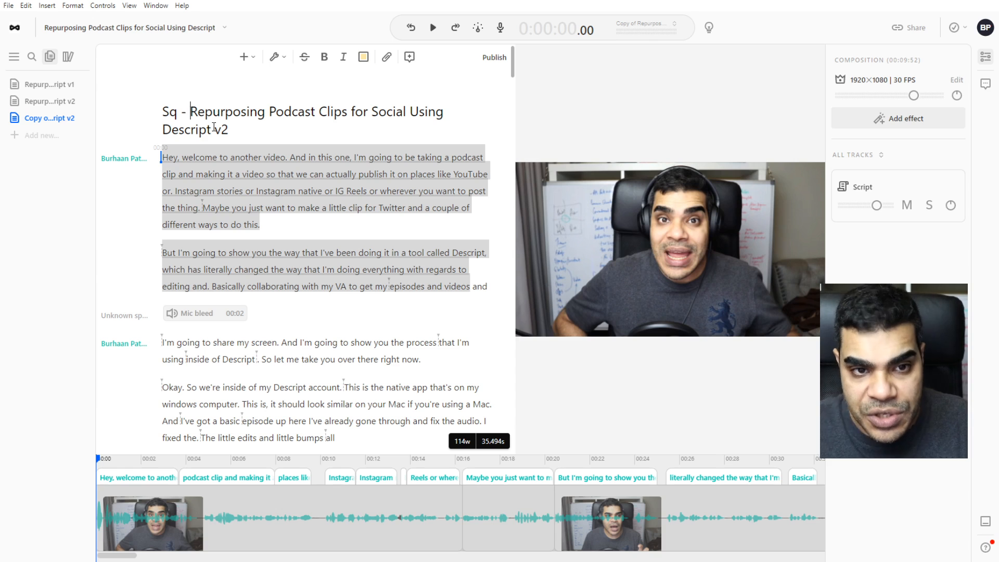
Set the renamed composition's orientation to Square (1:1) instead of Portrait (9:16)
click(957, 81)
click(904, 108)
click(899, 155)
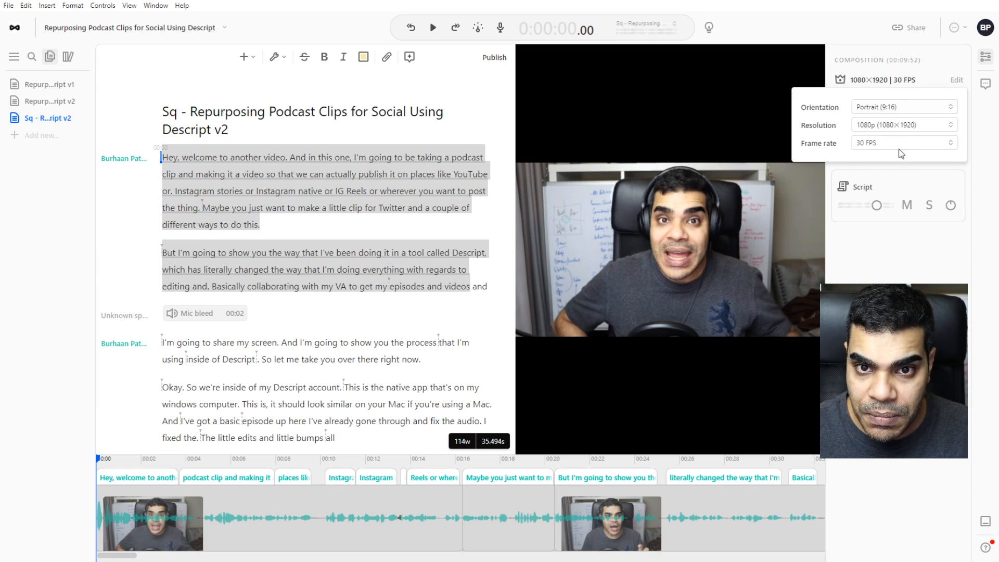
click(901, 108)
click(890, 168)
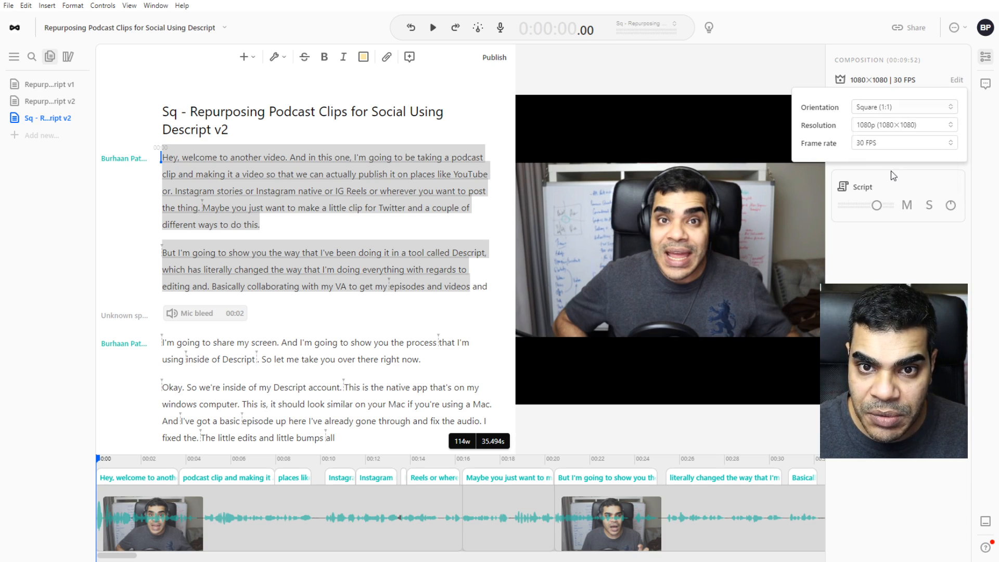
click(954, 28)
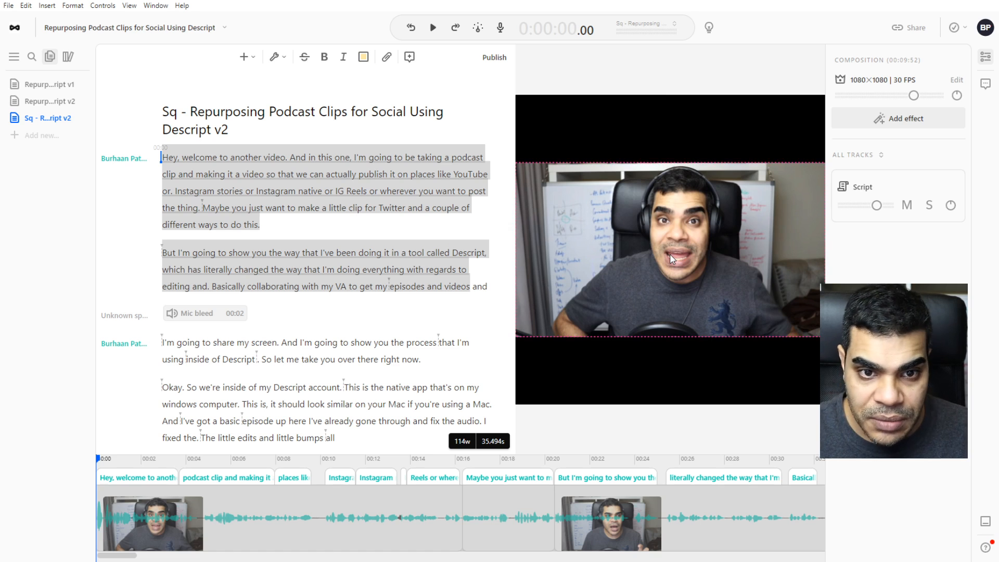
Insert a white rectangle, place it at the canvas's upper-left corner and enlarge it to cover the whole square canvas
click(243, 57)
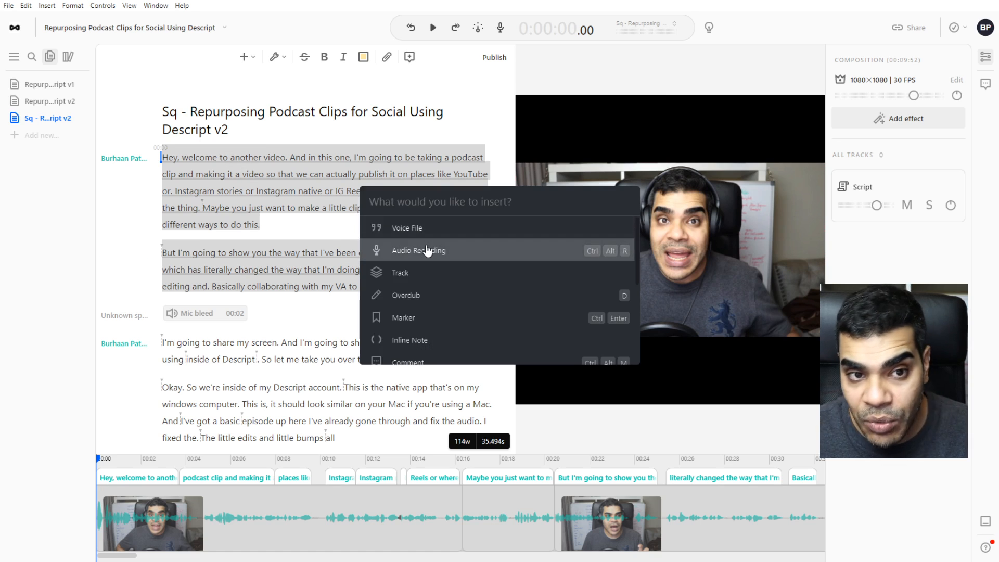
scroll(426, 251, down, 6)
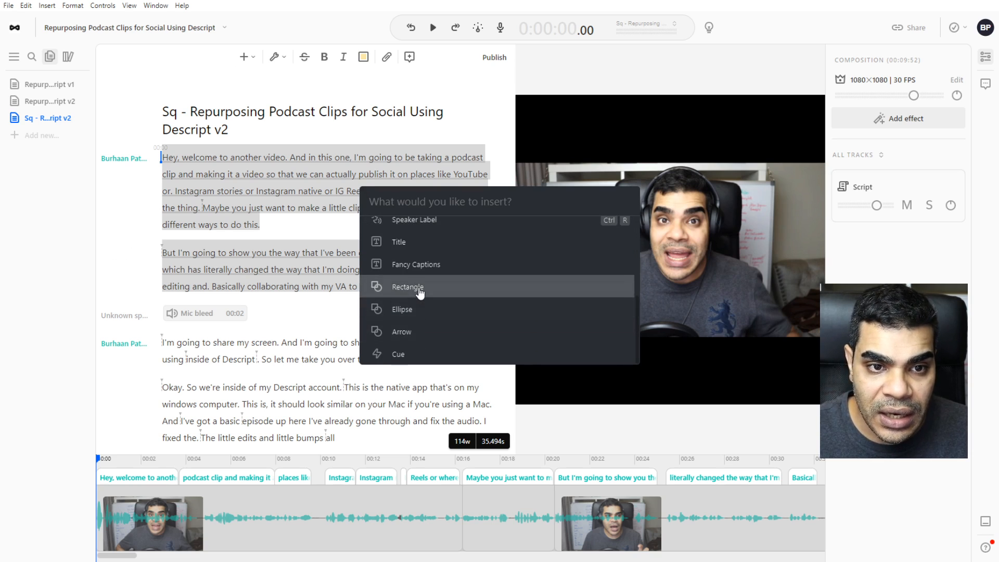
click(408, 287)
drag(675, 250, 563, 131)
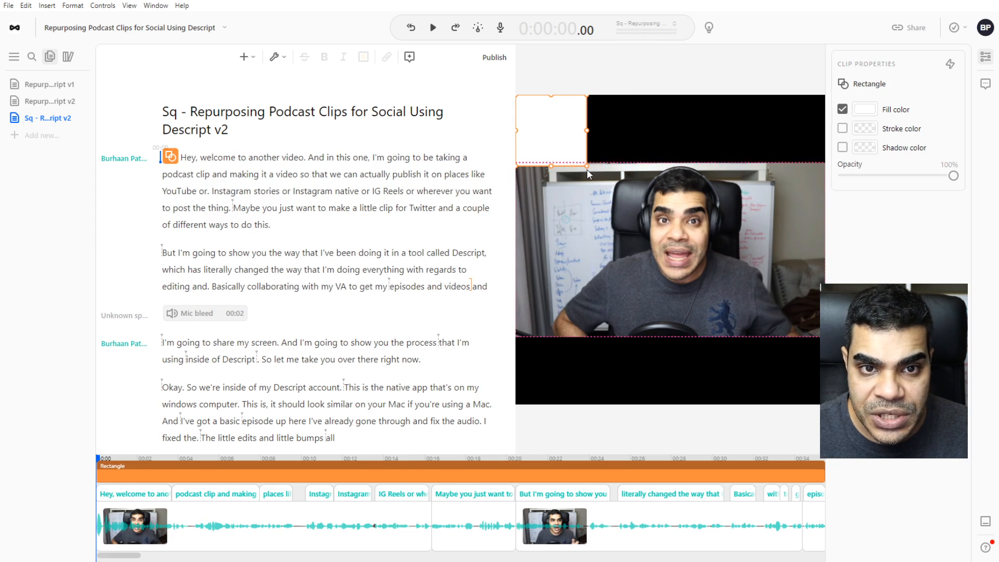
drag(592, 165, 829, 417)
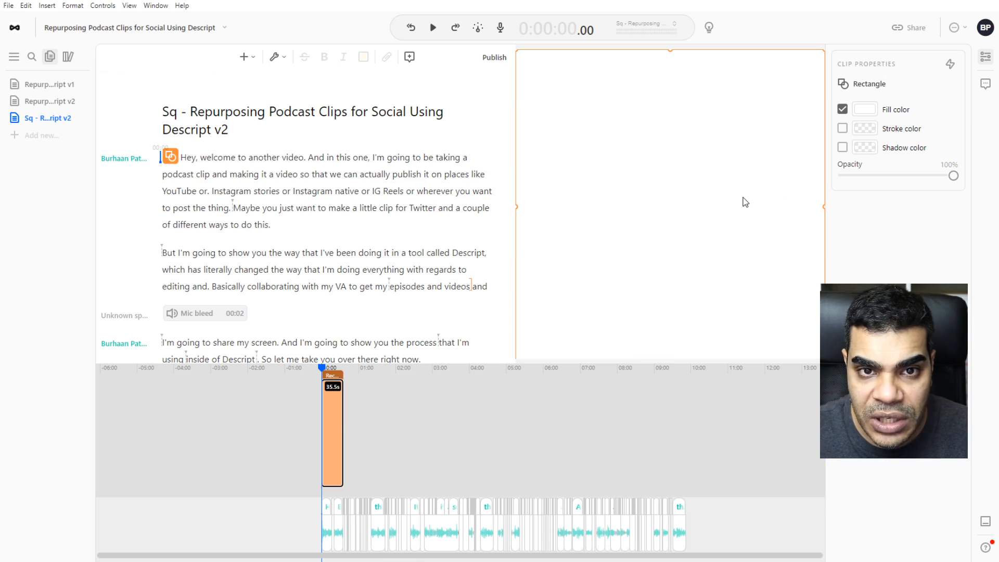
Shrink the white rectangle from above so it covers only the black bar beneath the video
drag(671, 50, 664, 291)
right_click(673, 310)
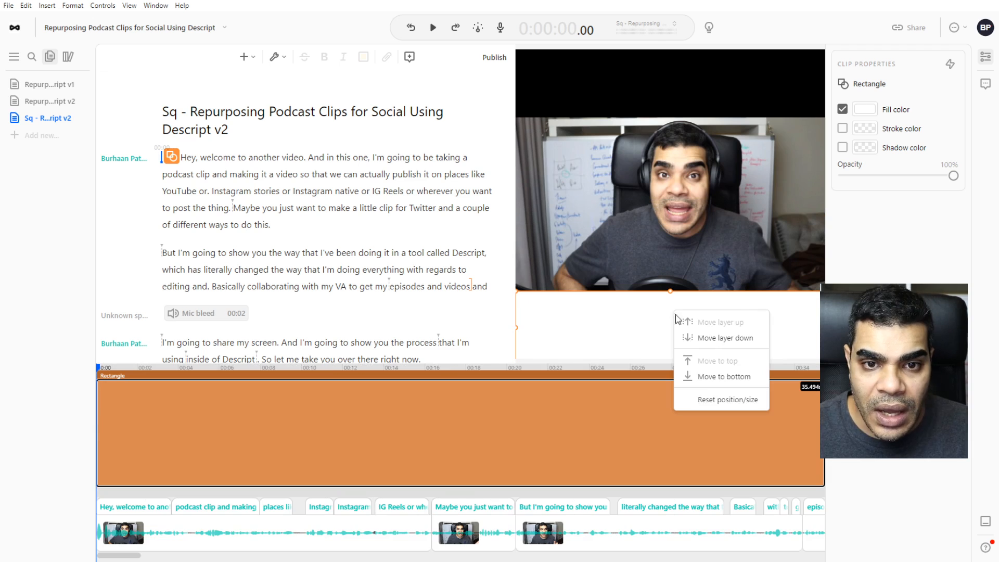
click(390, 325)
scroll(482, 399, down, 10)
right_click(481, 399)
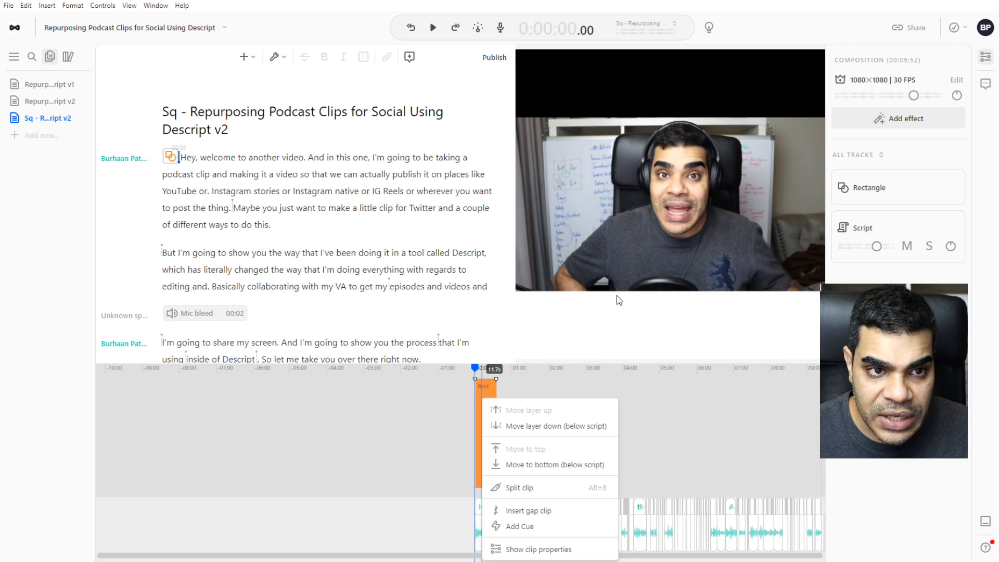
Insert a second white rectangle and place it at the canvas's upper-left corner
click(246, 58)
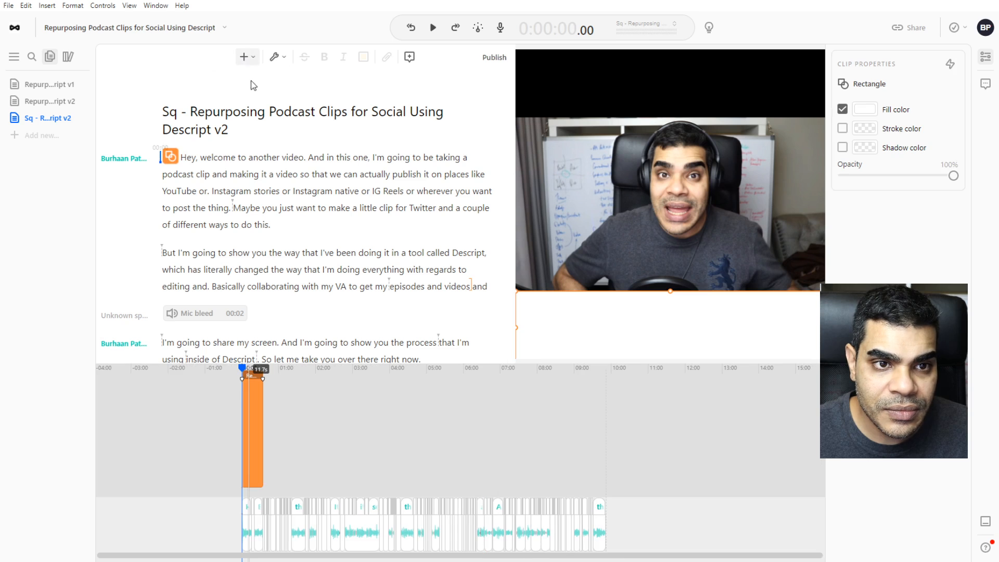
click(246, 58)
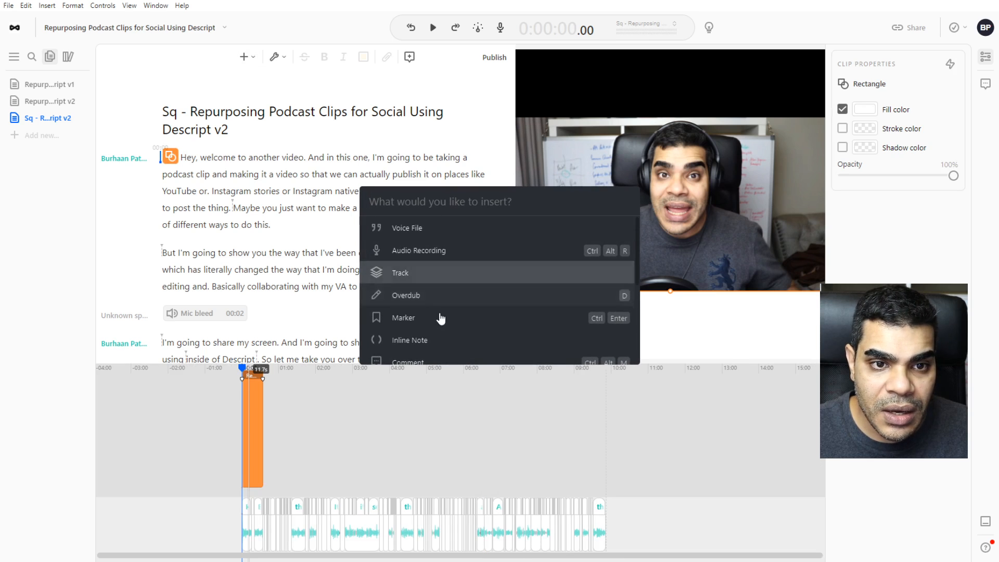
scroll(427, 297, down, 5)
click(427, 292)
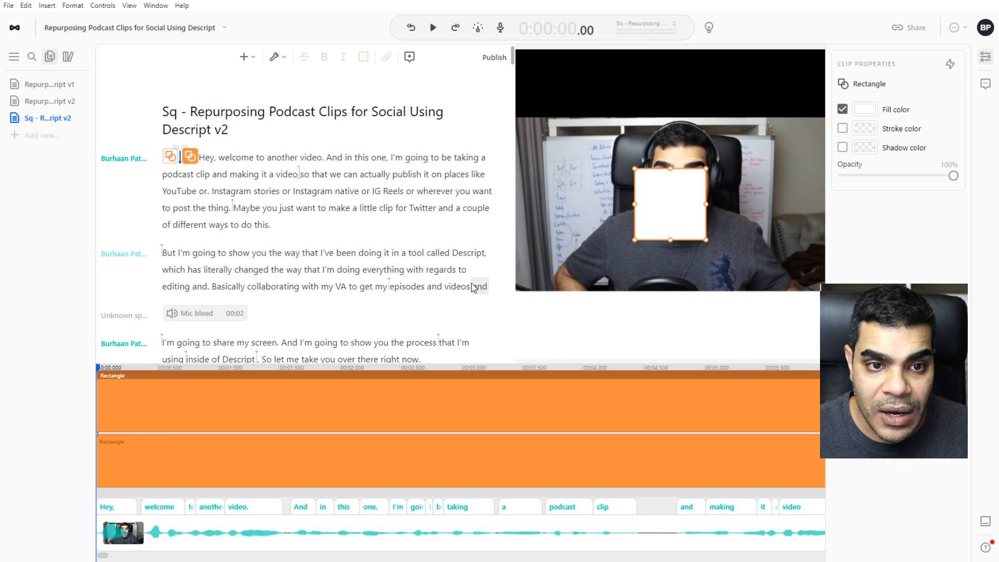
drag(593, 138, 516, 79)
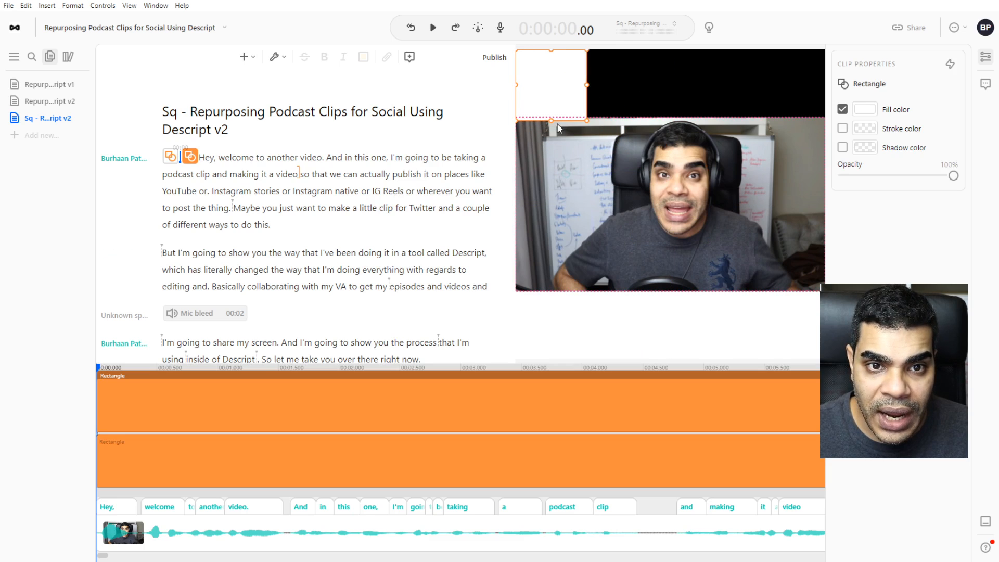
Resize the second rectangle to fill the black bar above the video across the full canvas width
mouse_move(551, 114)
mouse_down()
mouse_move(551, 106)
mouse_move(550, 117)
mouse_up()
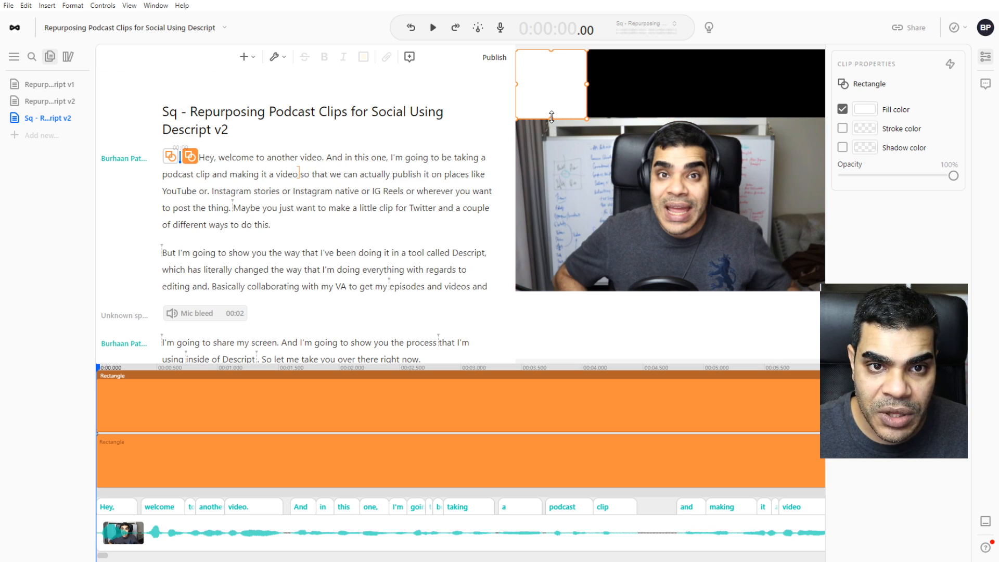
drag(551, 115, 552, 111)
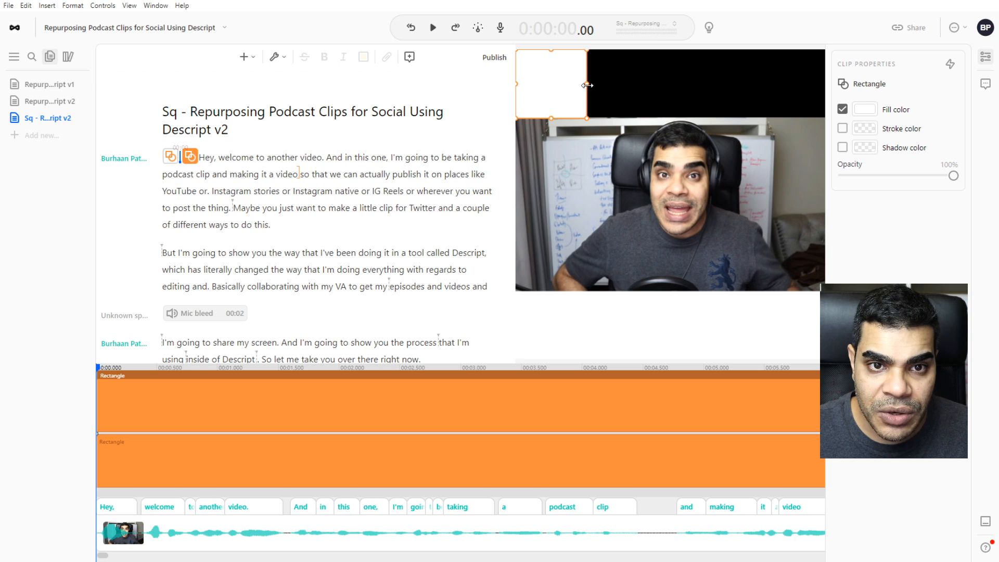
drag(587, 85, 768, 93)
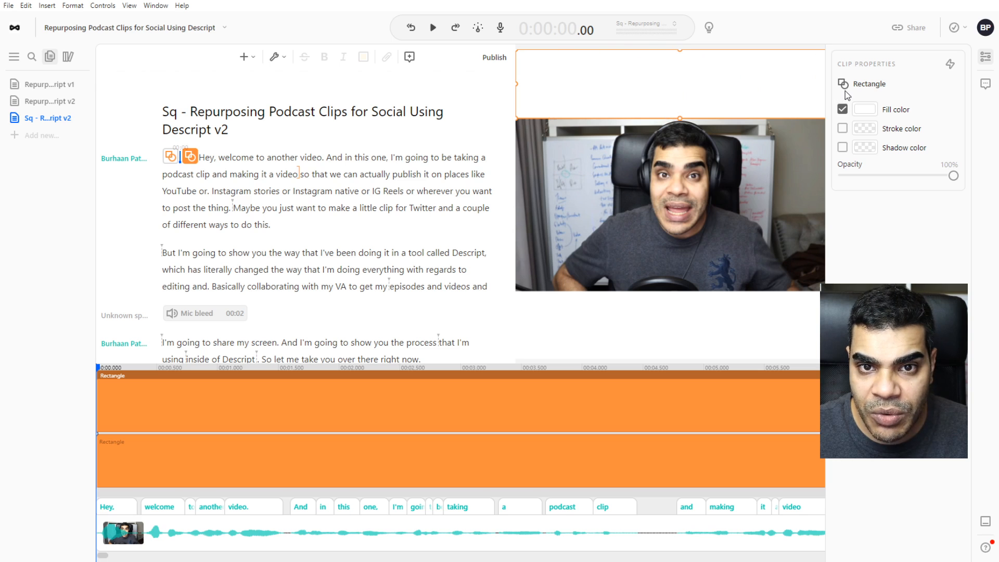
drag(844, 90, 829, 92)
Extend both rectangle clips in the timeline to the end of the composition
scroll(435, 472, down, 10)
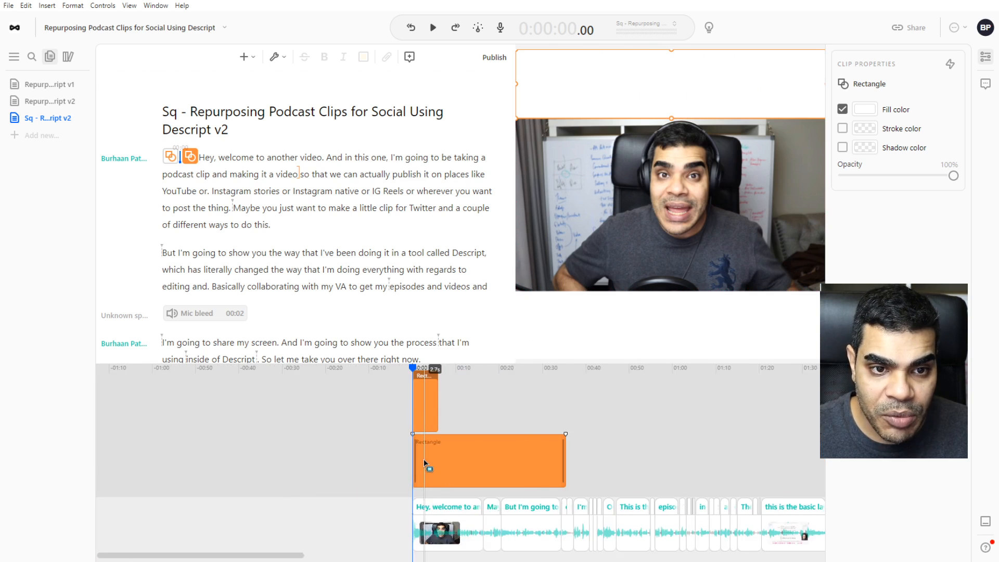
scroll(502, 412, up, 10)
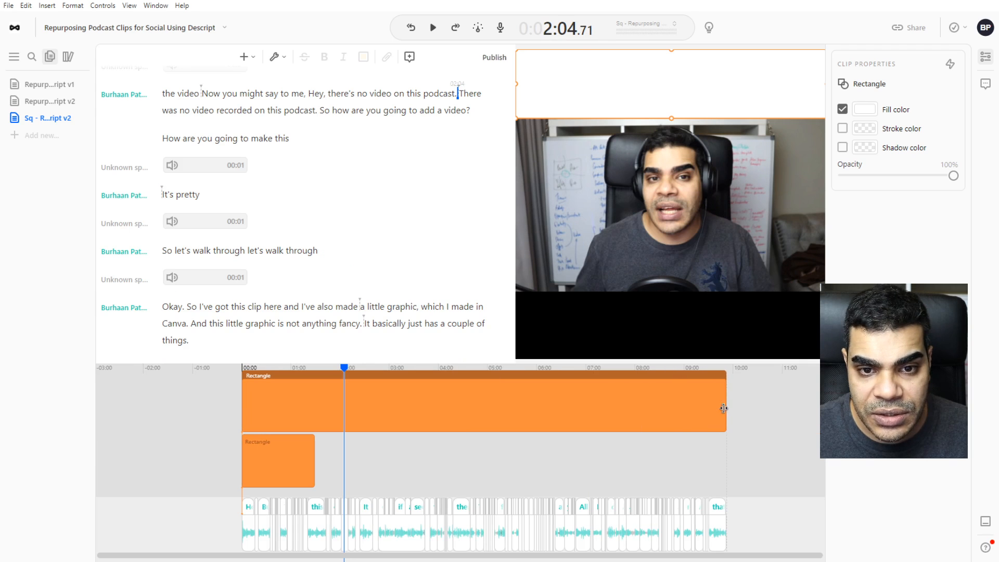
scroll(468, 435, up, 5)
scroll(339, 416, down, 2)
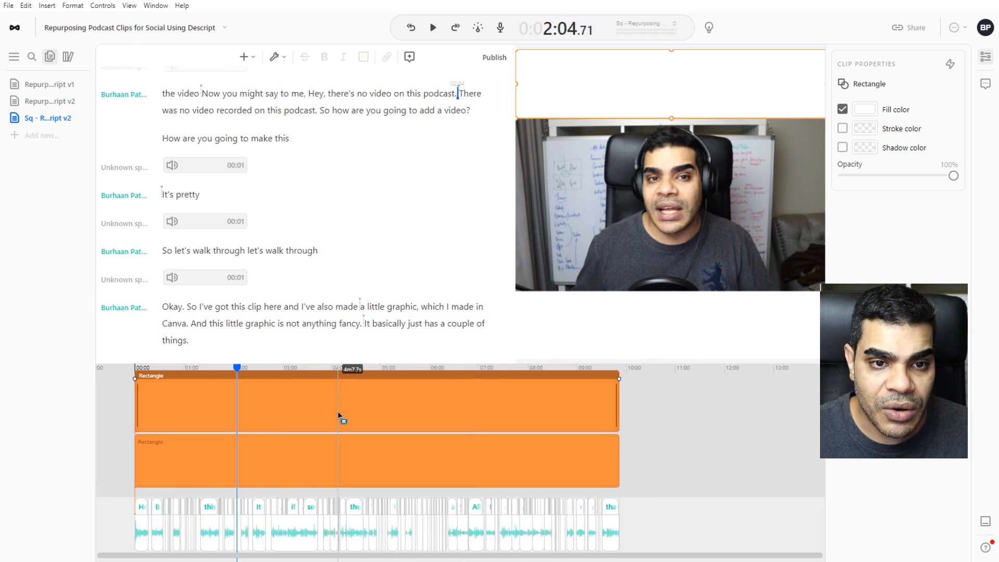
Insert Fancy Captions, shift them slightly down in the white bar beneath the video, and enlarge the preview area
scroll(179, 364, up, 3)
scroll(260, 394, down, 1)
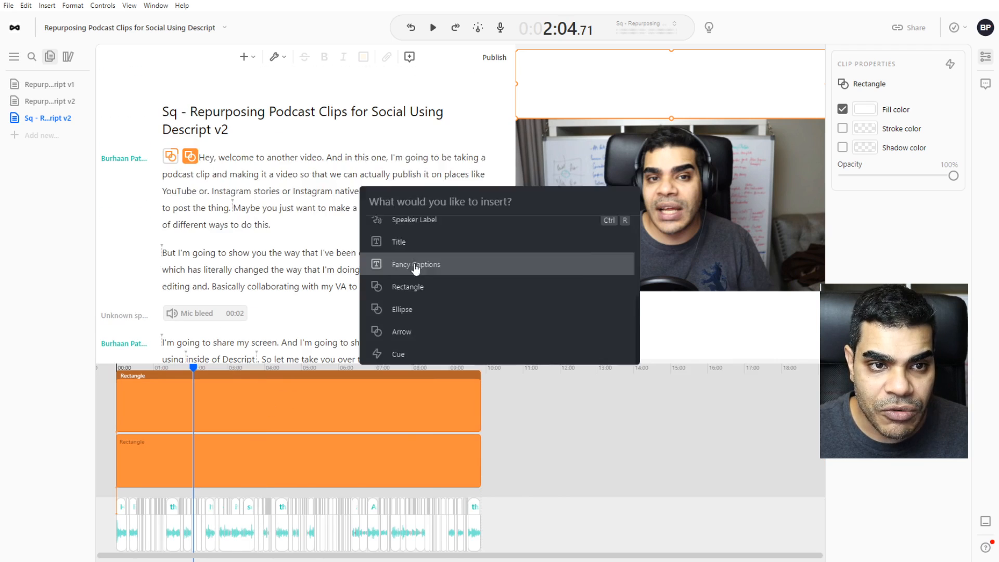
click(408, 263)
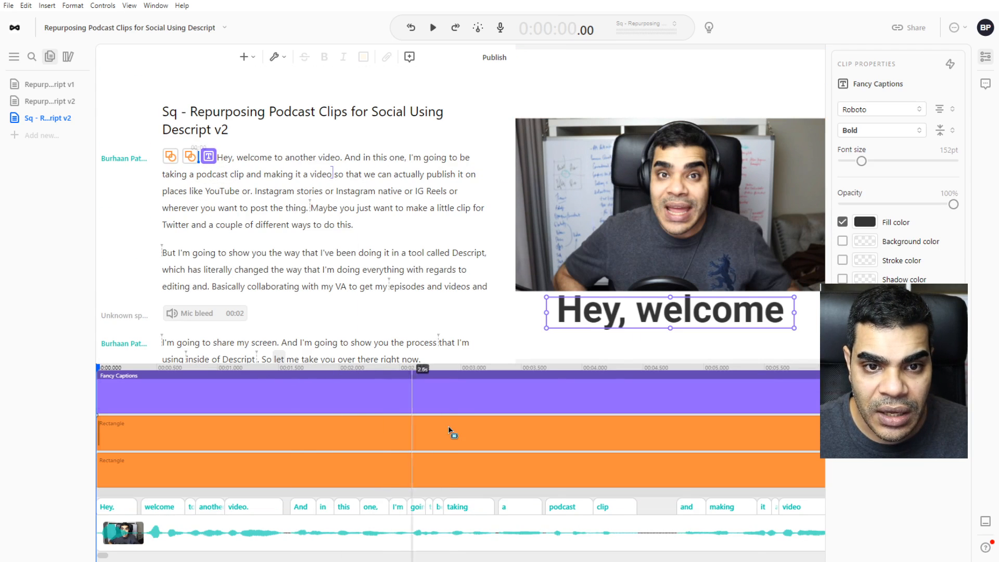
scroll(452, 448, down, 3)
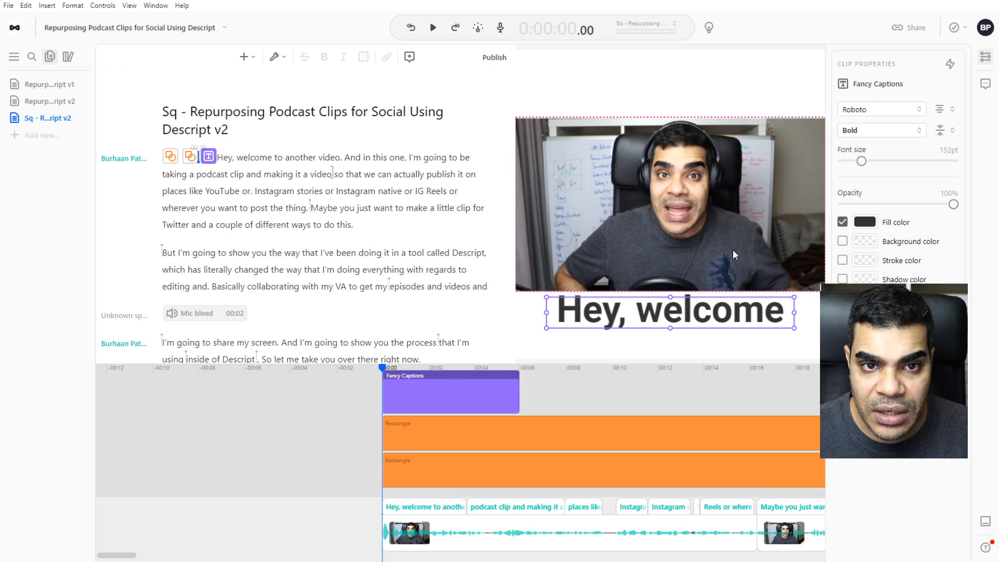
drag(692, 347, 691, 361)
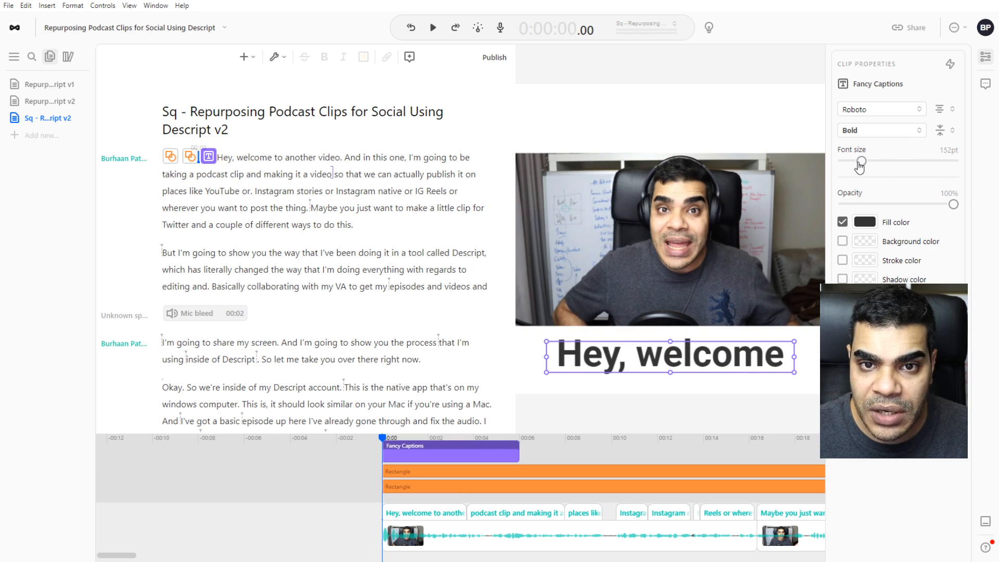
Set the captions to 69 pt in Medium weight and nudge them up, keeping them horizontally centred
mouse_move(859, 165)
mouse_down()
mouse_move(845, 164)
mouse_move(852, 172)
mouse_up()
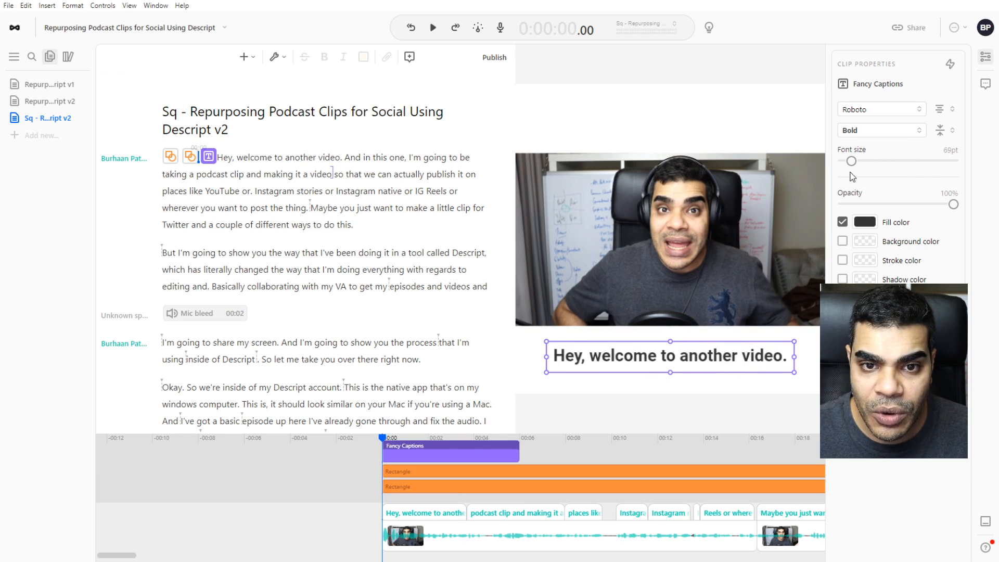
drag(723, 365, 723, 359)
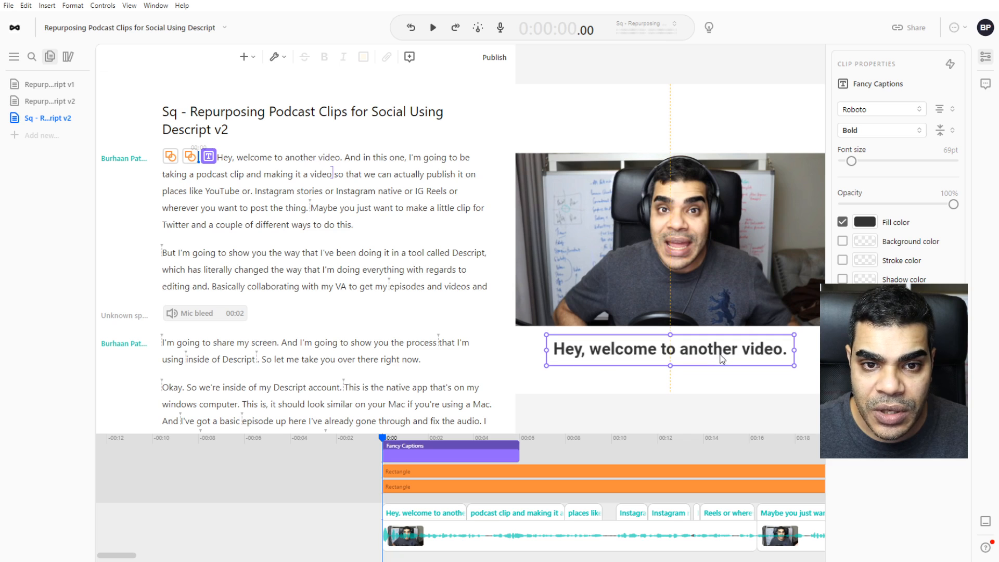
click(851, 133)
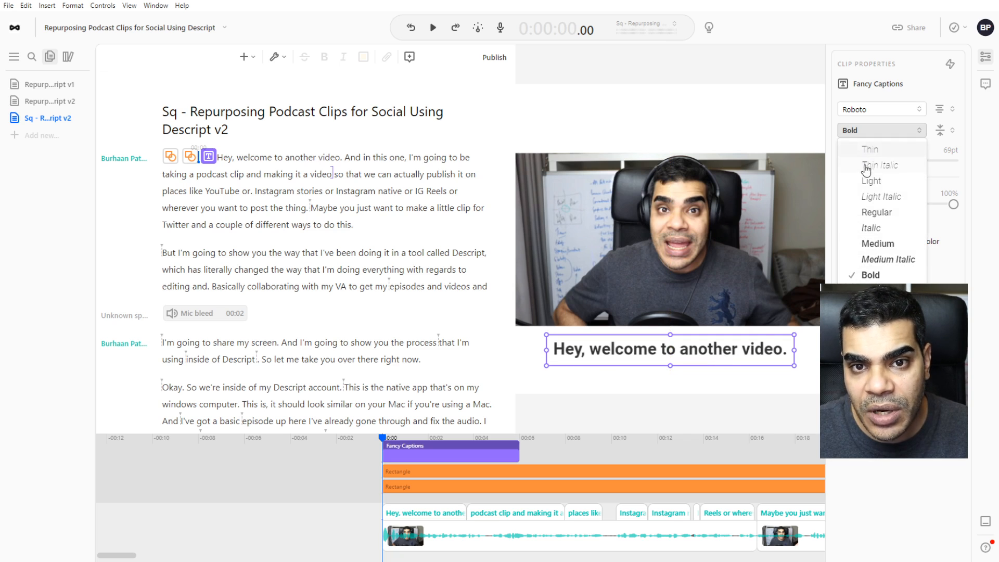
click(864, 213)
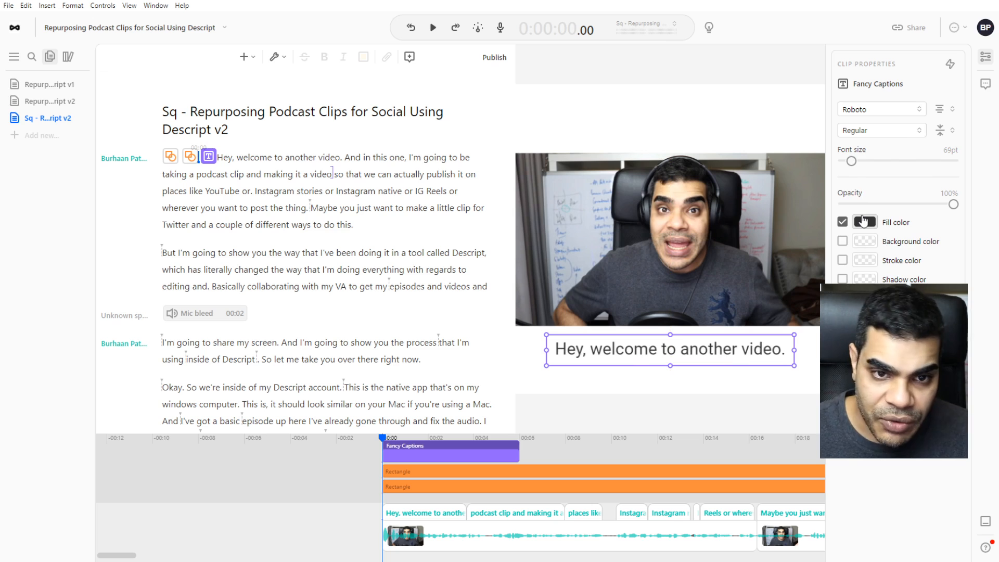
click(856, 131)
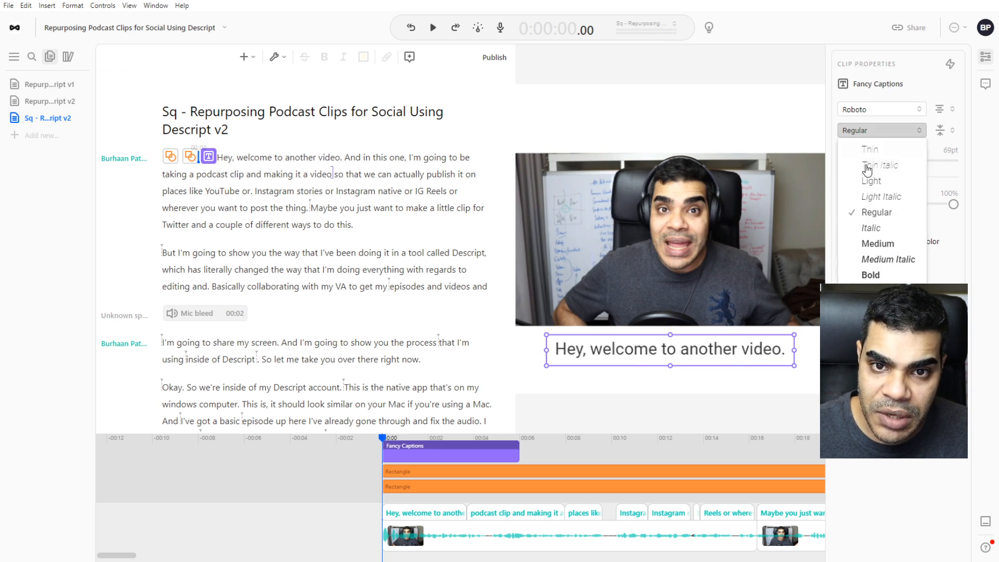
click(879, 244)
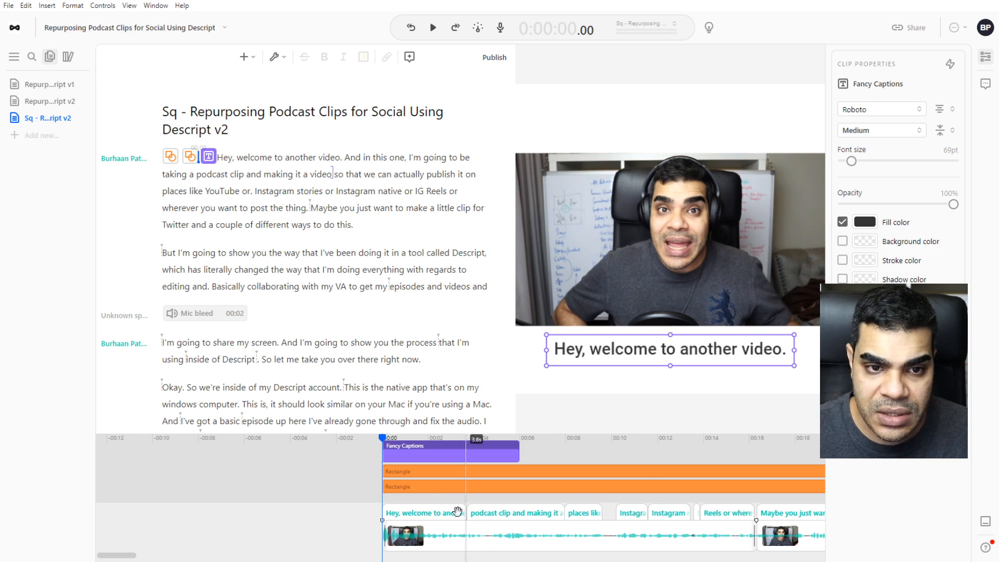
Extend the Fancy Captions clip to the end of the composition and preview the captions around 3:09
scroll(482, 463, down, 3)
scroll(519, 482, down, 3)
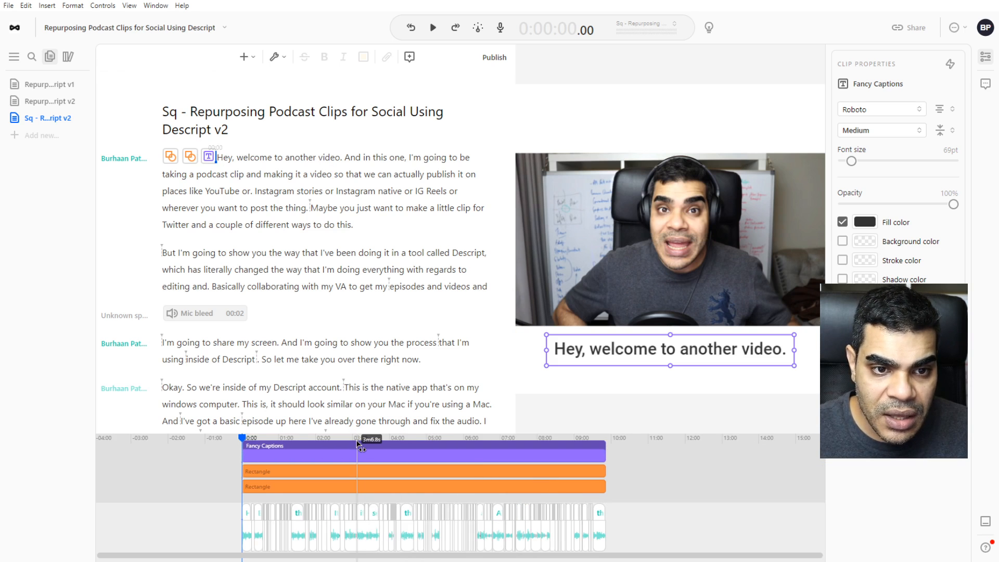
click(356, 440)
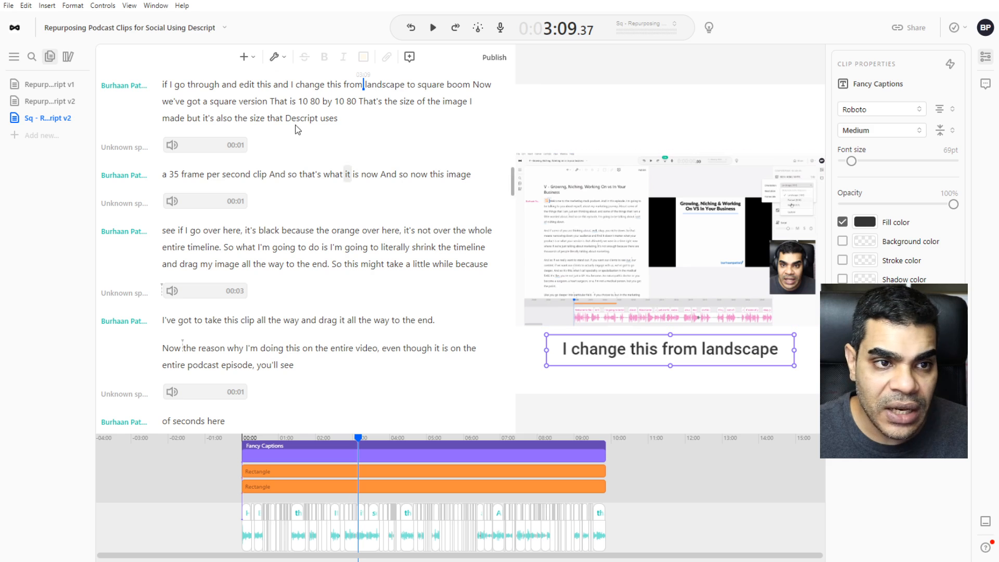
Return to the start of the composition and copy "Repurposing Podcast Clips for Social Using Descript" from its heading
key(Home)
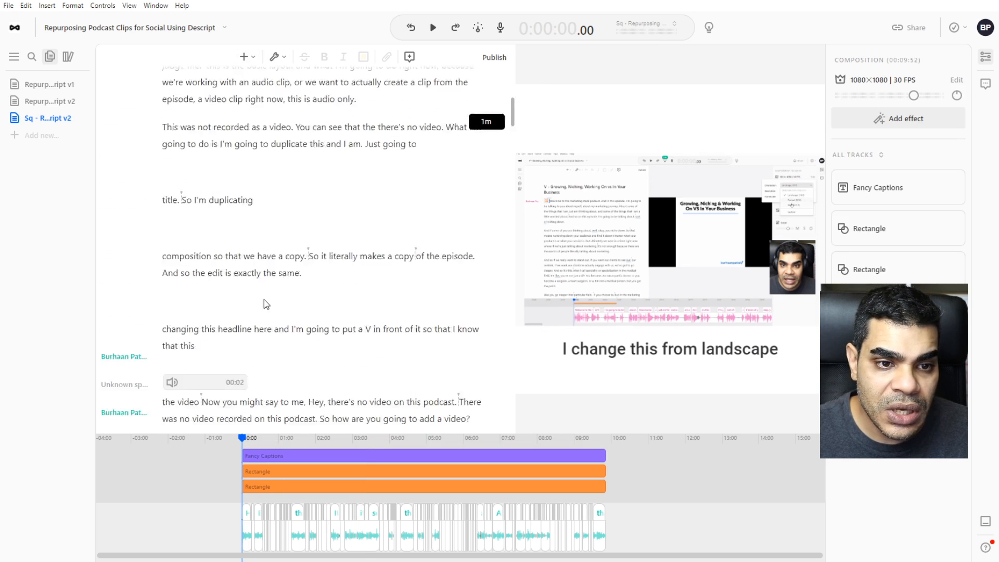
click(243, 57)
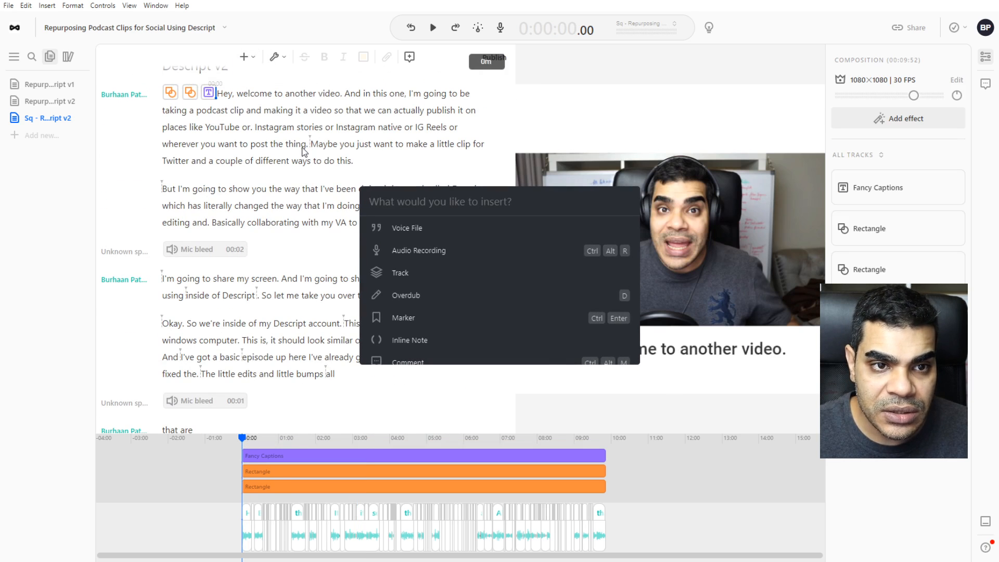
key(Escape)
scroll(304, 151, up, 2)
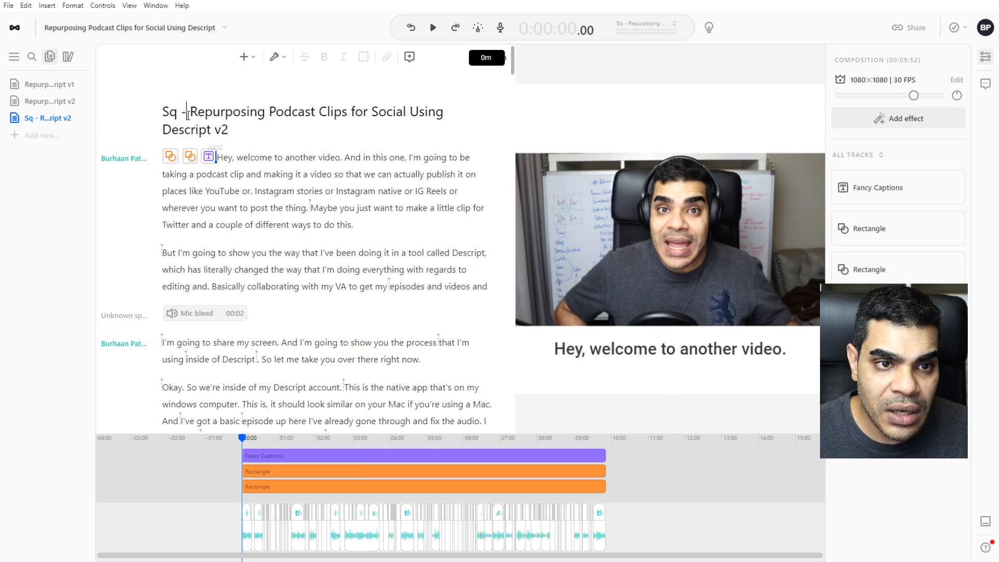
drag(187, 113, 212, 130)
key(ctrl+c)
Insert a title and replace its placeholder text with the copied "Repurposing Podcast Clips for Social Using Descript"
click(243, 57)
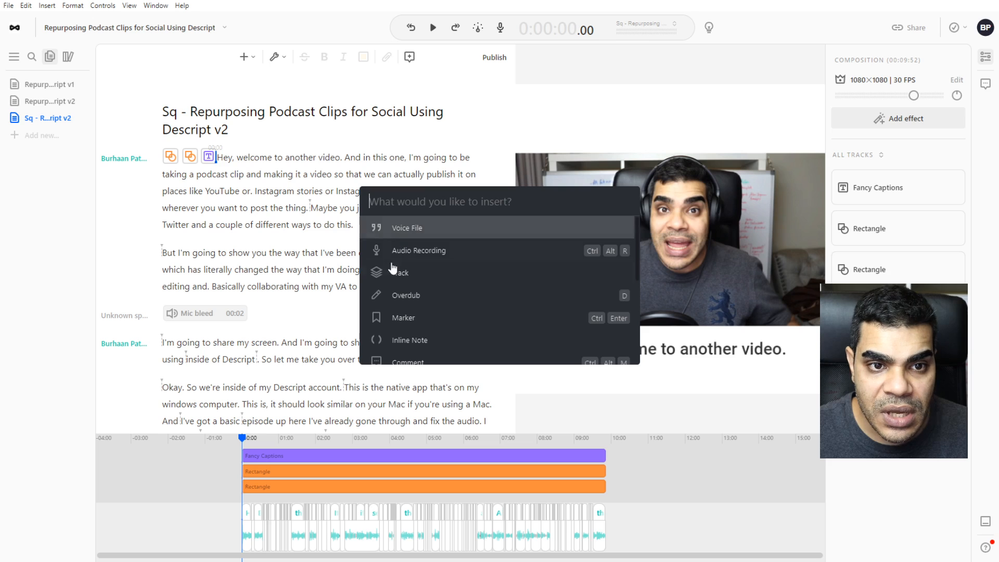
scroll(453, 310, down, 2)
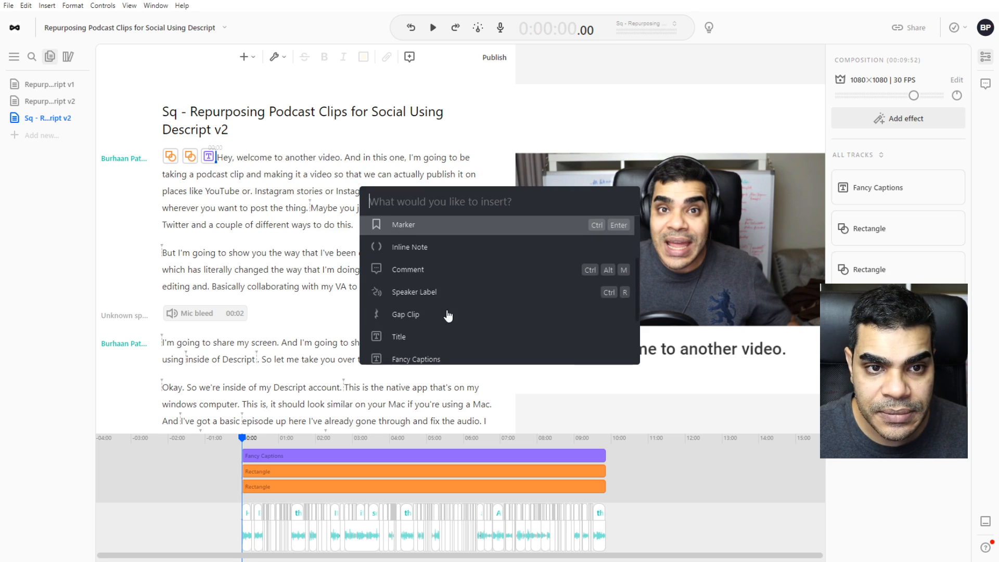
click(432, 338)
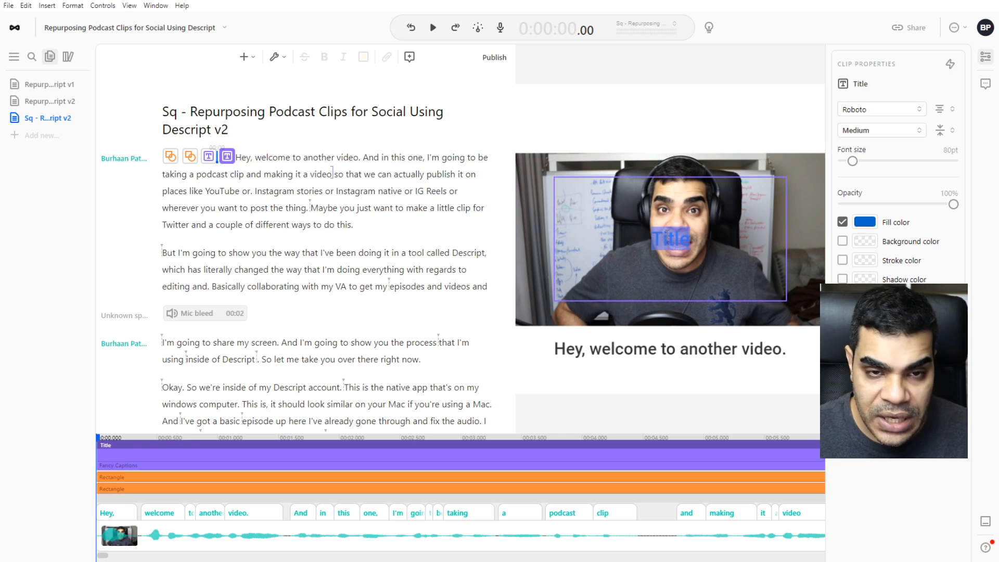
key(ctrl+v)
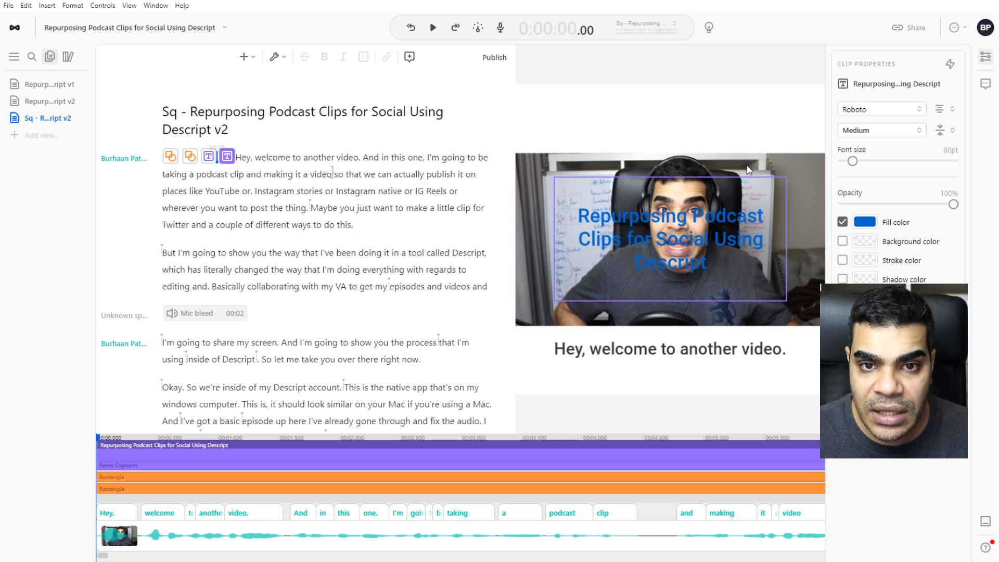
Move the title to the white bar above the video and resize its box to the bar's height and nearly full width
drag(690, 228, 661, 158)
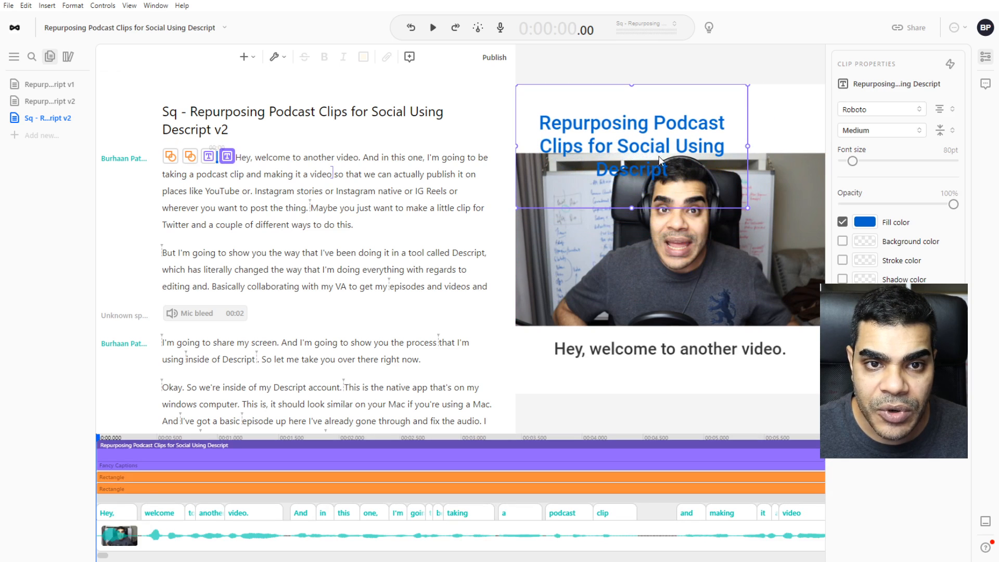
drag(631, 207, 631, 153)
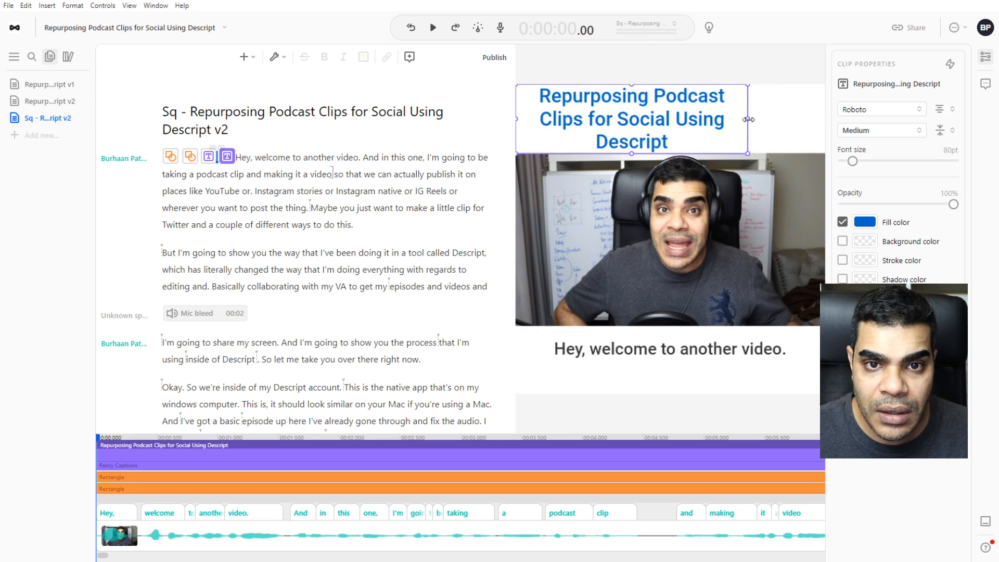
drag(748, 120, 816, 120)
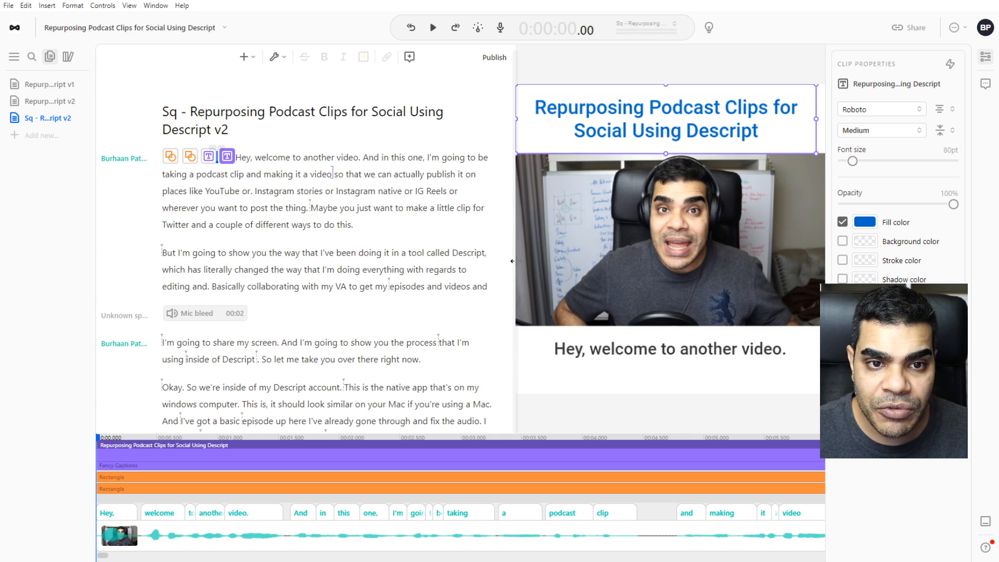
mouse_move(514, 268)
mouse_down()
mouse_move(437, 269)
mouse_move(509, 270)
mouse_up()
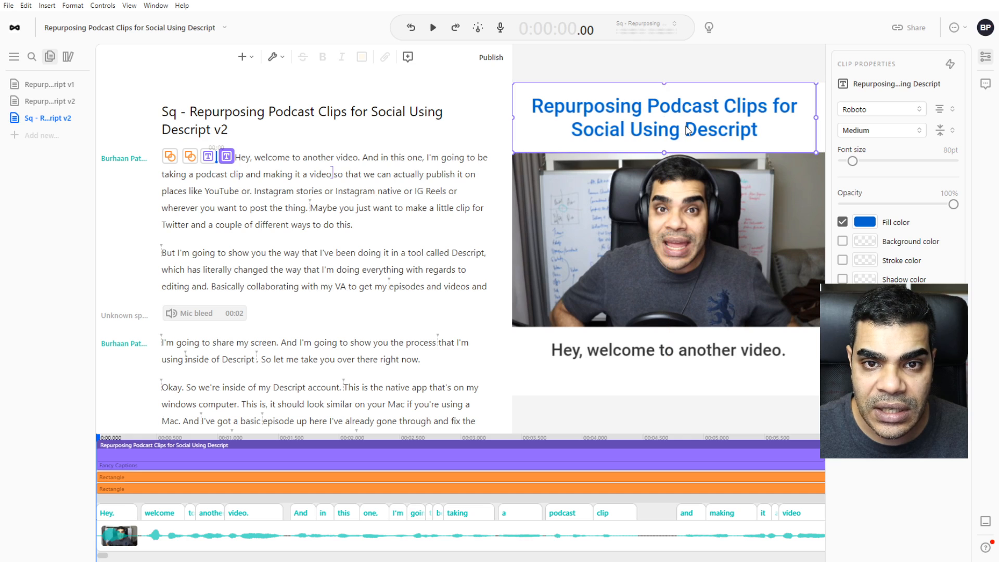
Centre the title in its bar and insert descript logo.png at the composition's start, scaled to about 9% beside the title's last word
drag(689, 129, 694, 130)
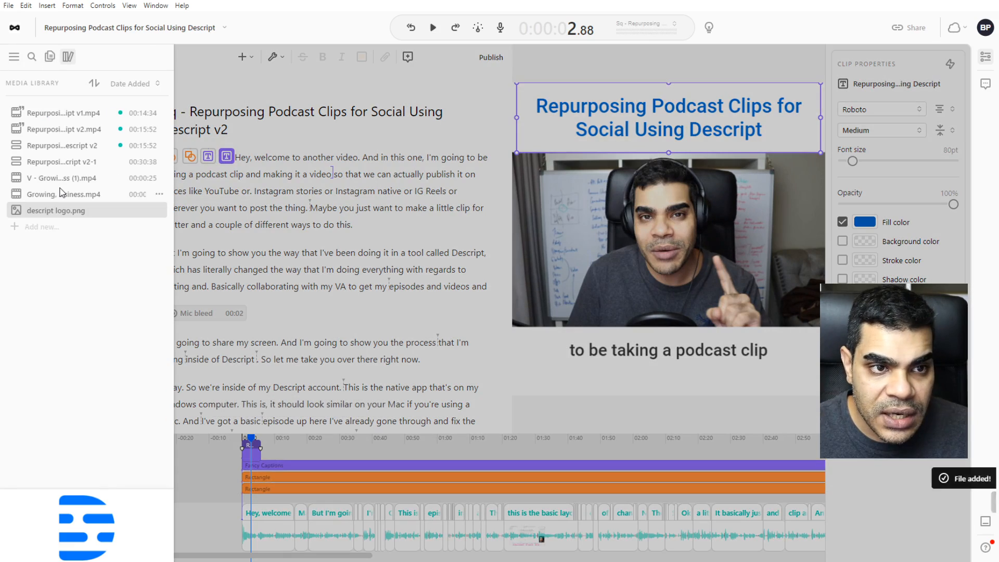
click(43, 285)
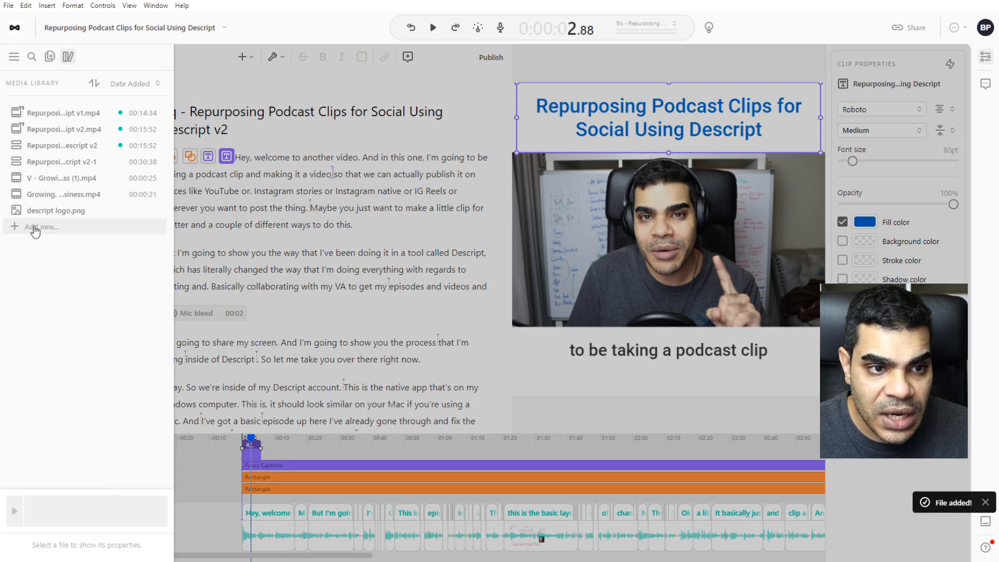
drag(33, 211, 256, 161)
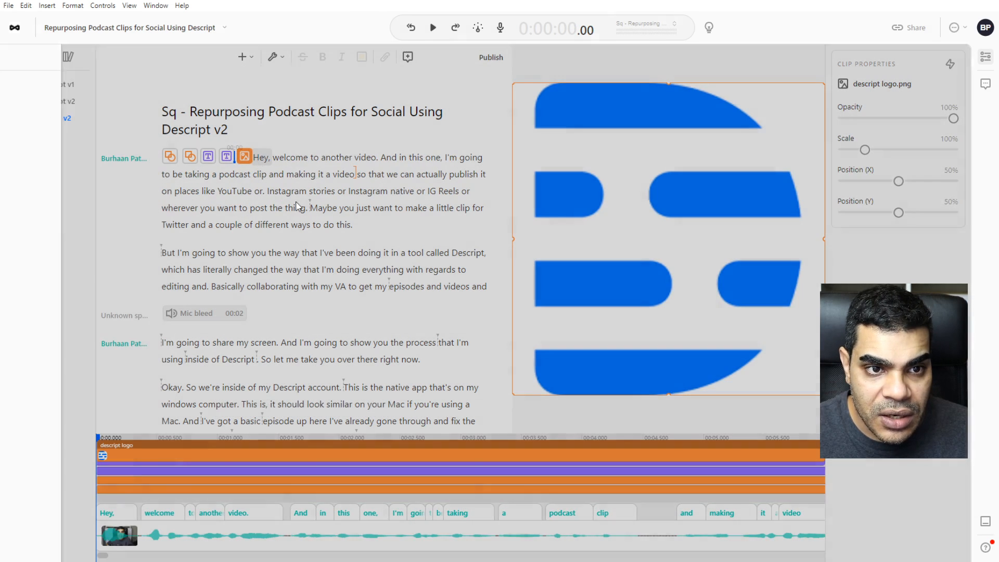
scroll(225, 523, down, 8)
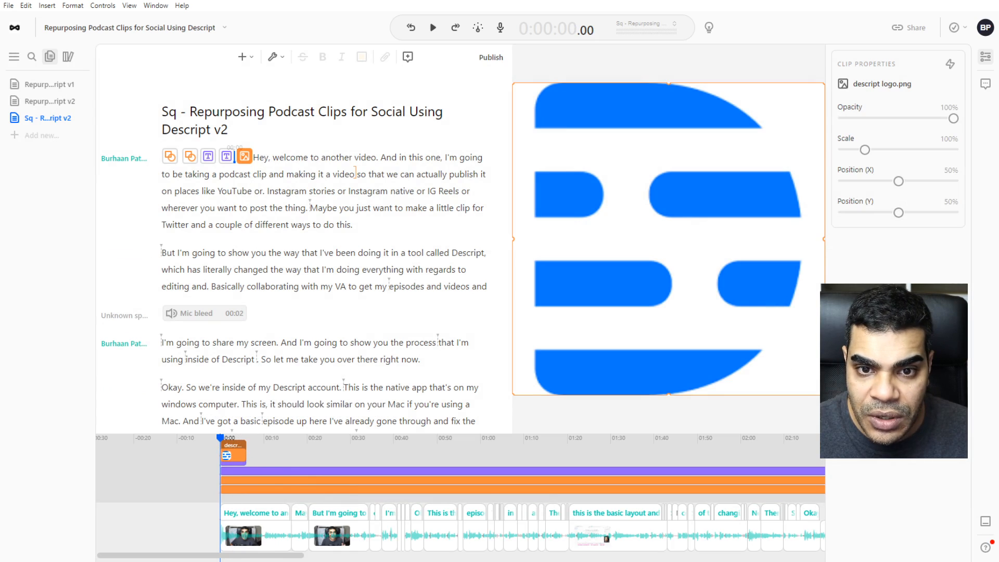
drag(792, 364, 782, 133)
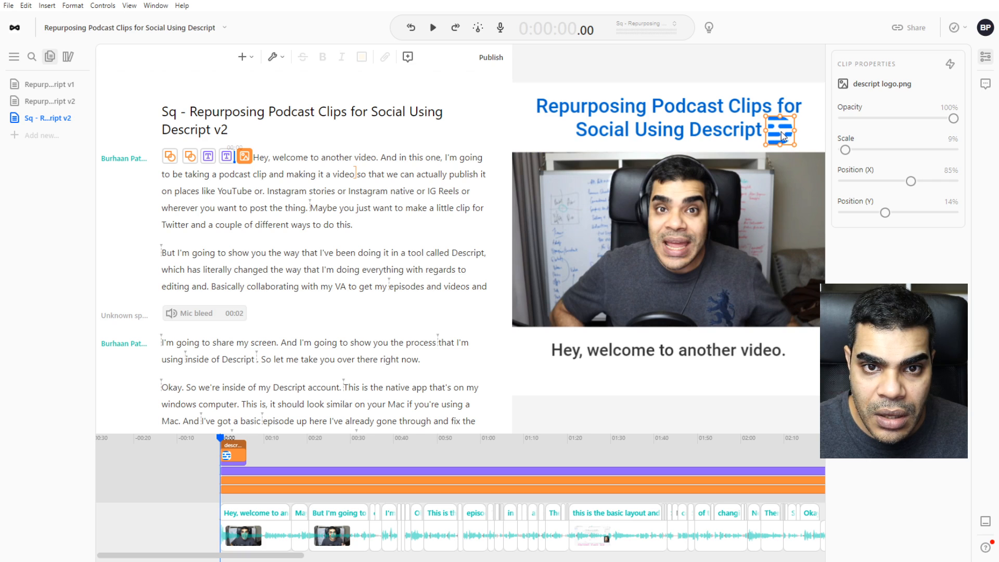
Add extra spaces before "Descript" in the title and remove the word's initial "D"
click(722, 138)
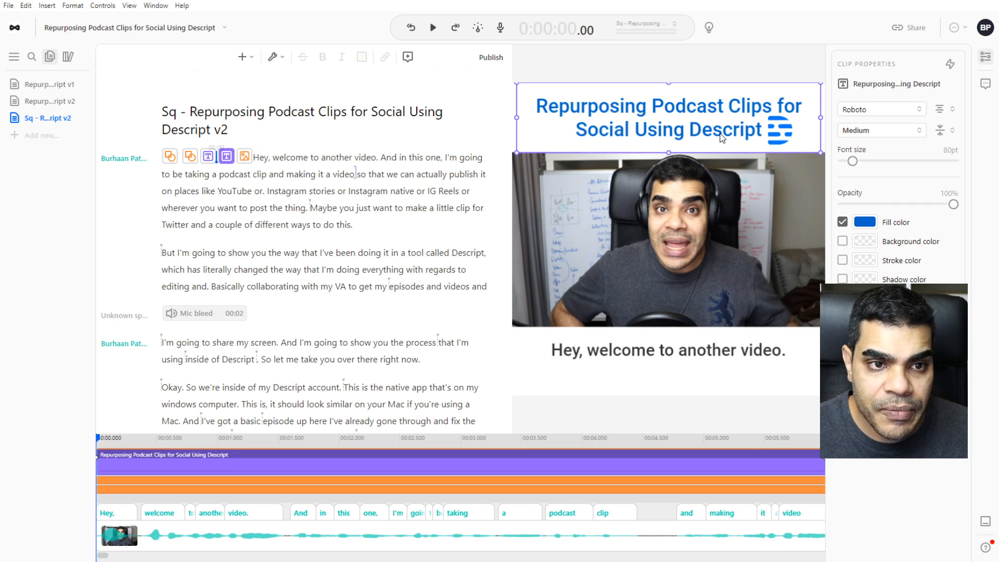
double_click(722, 137)
click(727, 135)
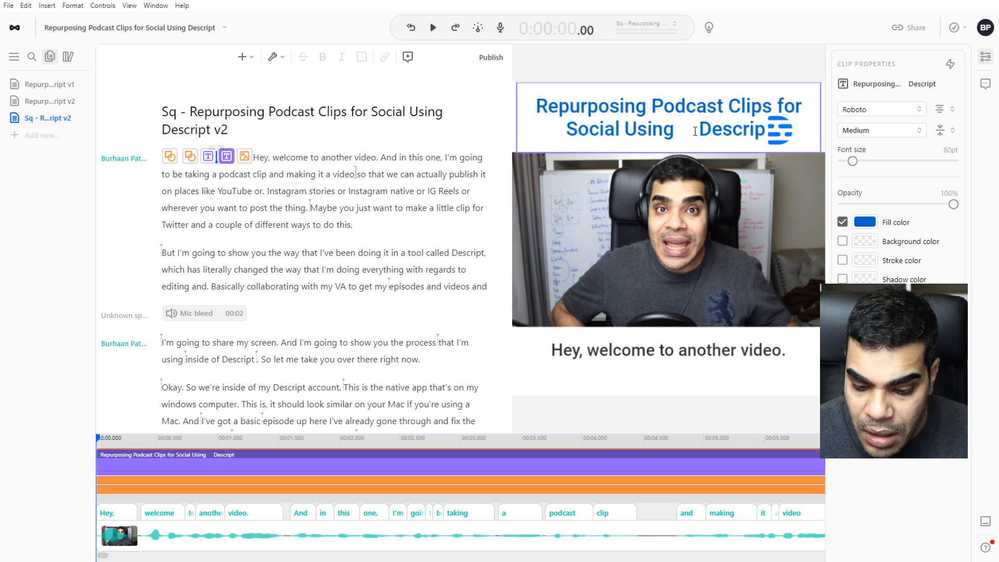
key(Delete)
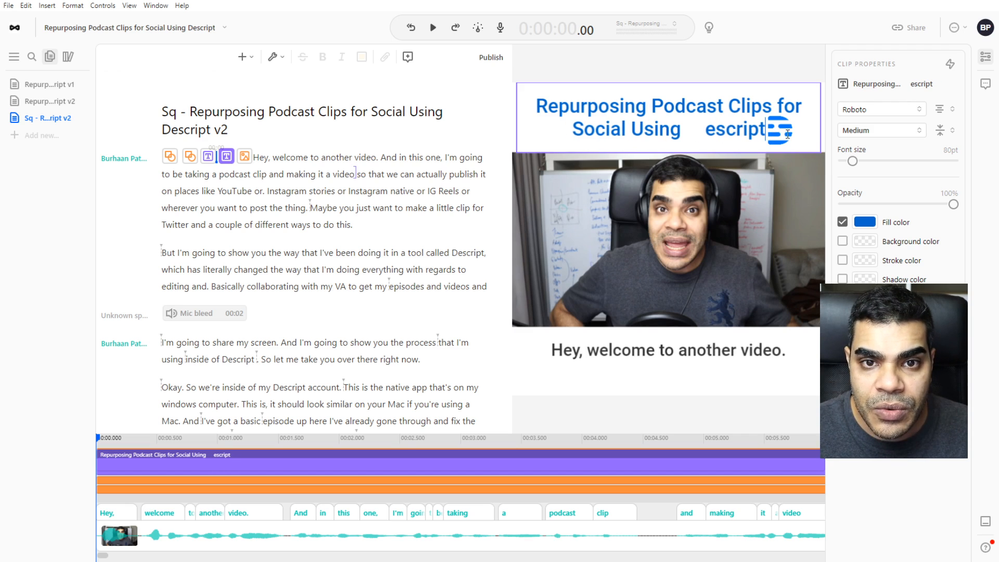
Move the Descript logo into the gap before "escript" in the title and shrink it to about 7% scale
click(808, 170)
click(769, 136)
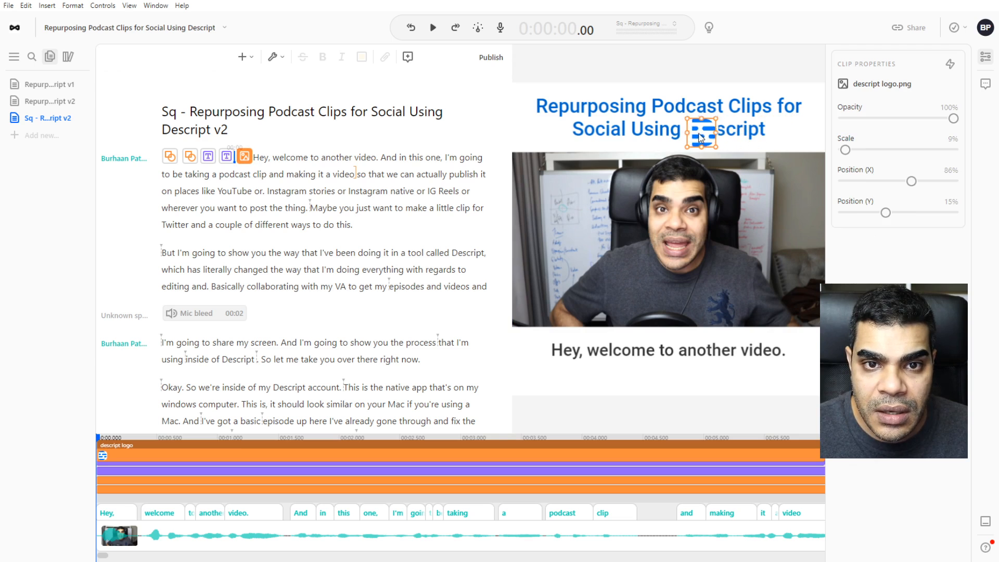
drag(695, 134, 702, 137)
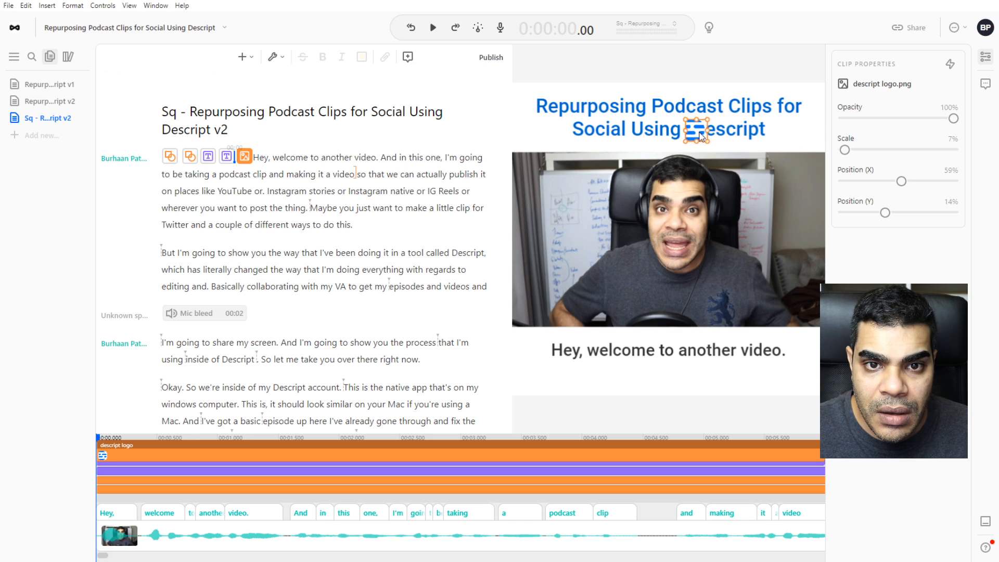
Widen the gap before "escript" in the title and realign the Descript logo within it as the word's first letter
double_click(747, 132)
click(741, 141)
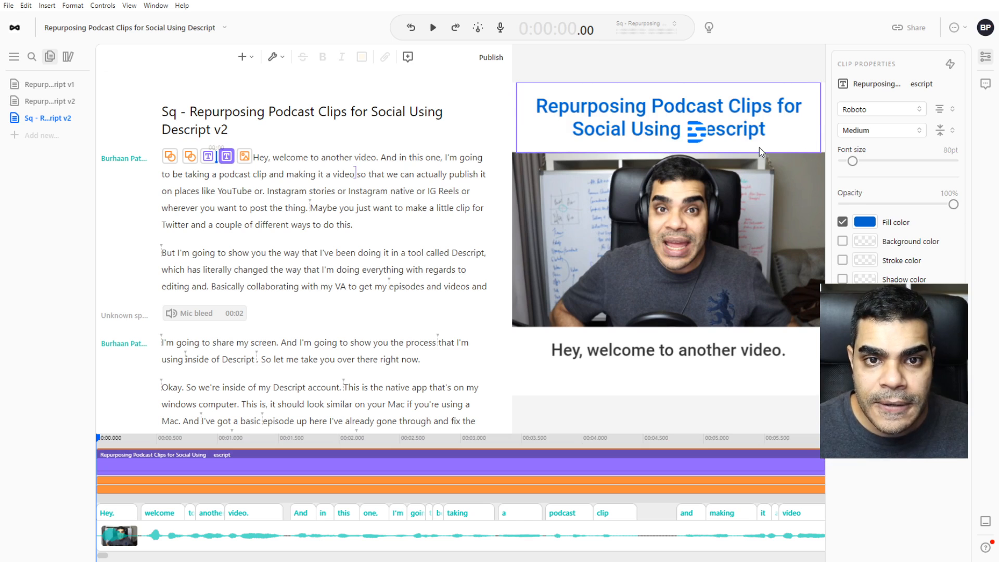
key(Left)
key(Left)
key(Left)
key(Left)
key(Left)
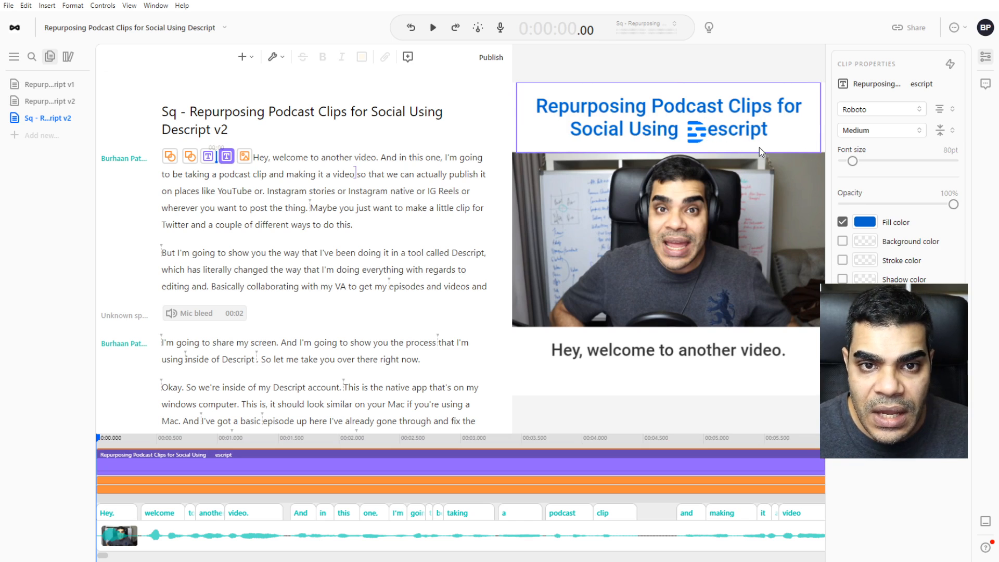
key(Escape)
click(696, 131)
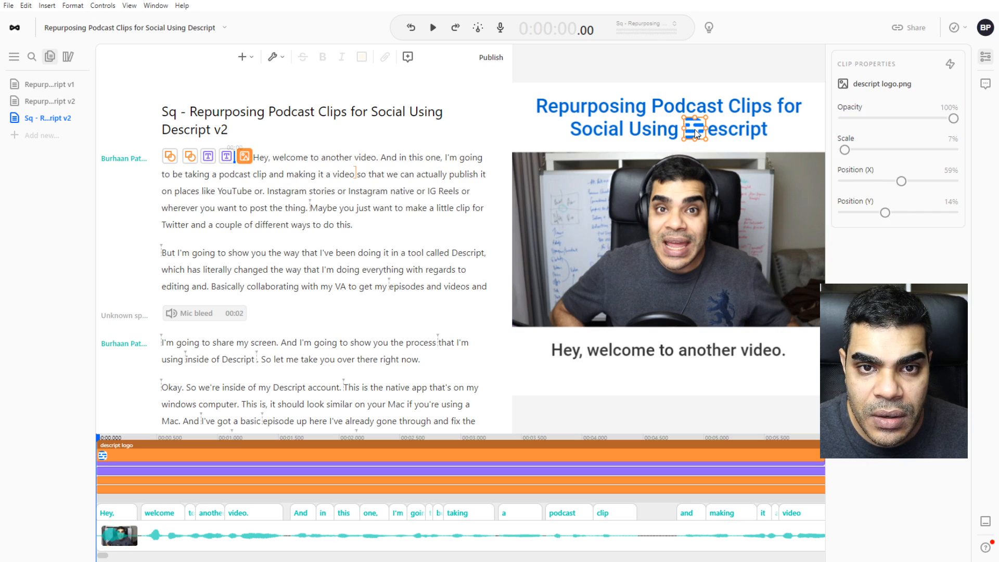
drag(696, 132, 695, 129)
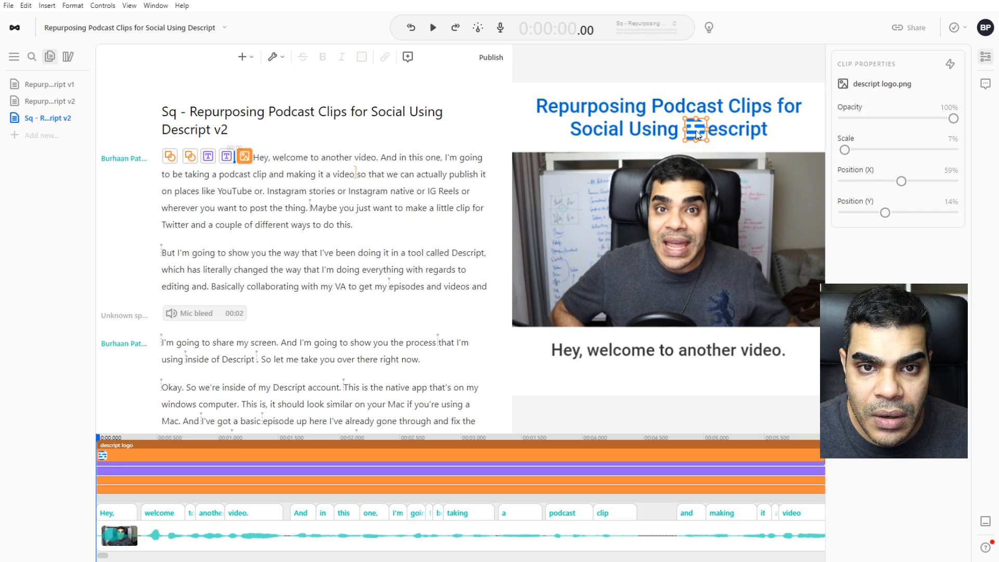
click(800, 135)
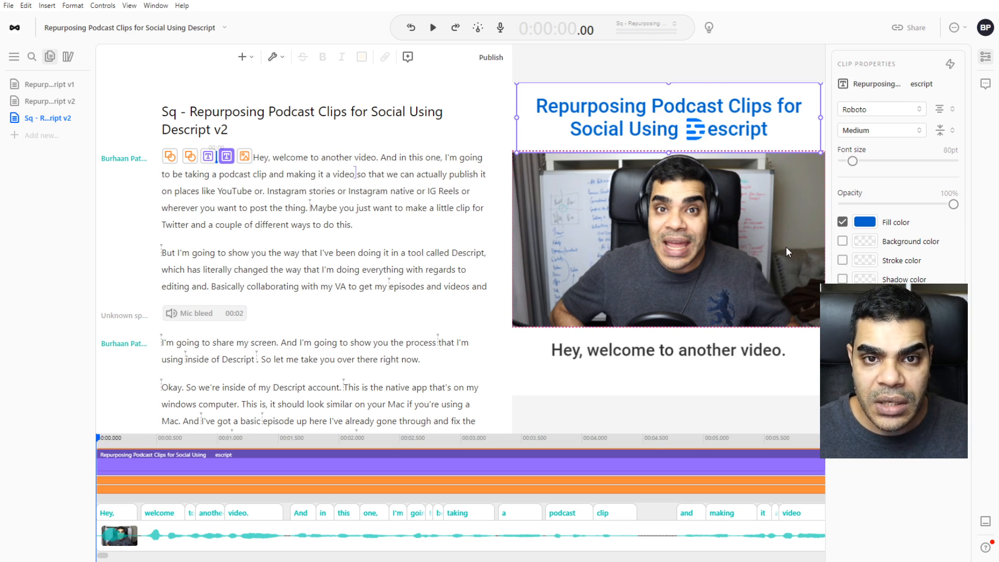
Play the opening seconds of the composition to preview the title with the embedded logo
click(294, 473)
key(space)
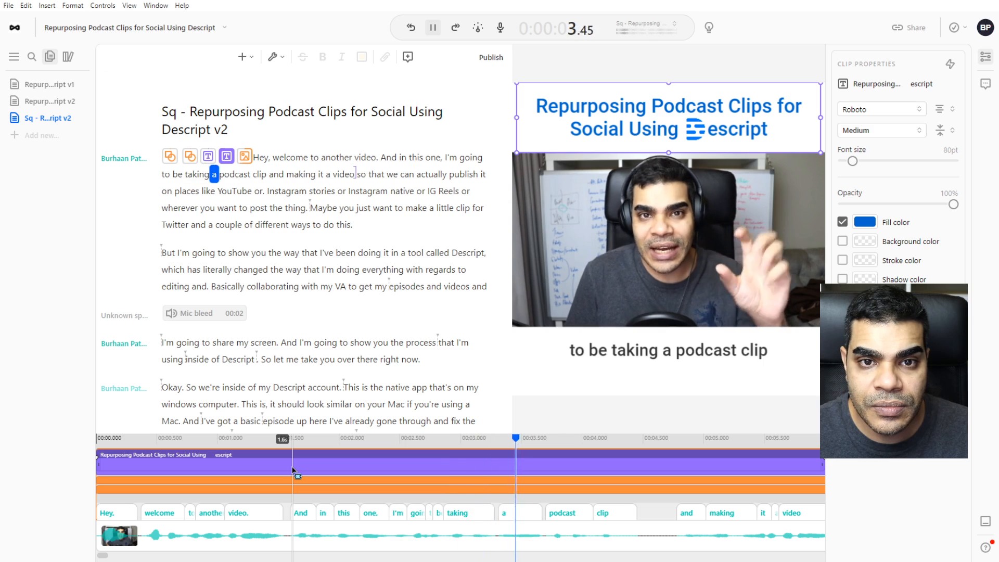
key(space)
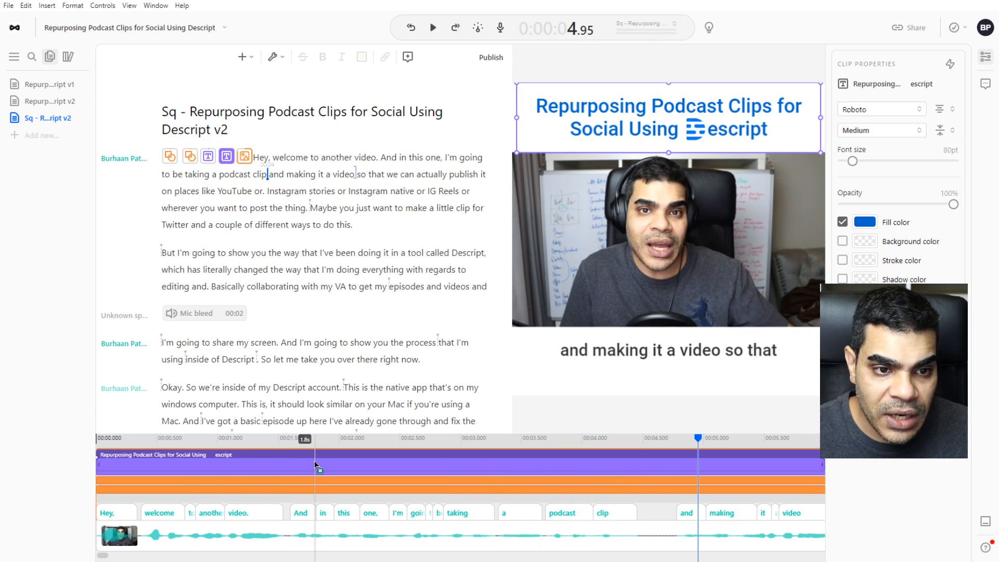
Extend the title and descript logo clips to the end of the composition and check that all tracks span its full length
scroll(247, 463, down, 8)
click(240, 459)
click(252, 455)
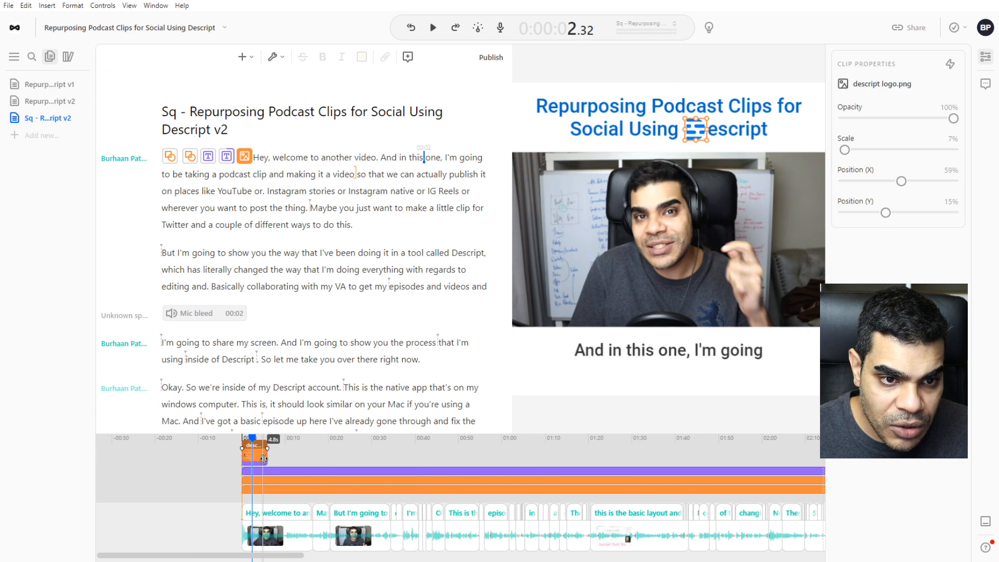
drag(263, 458, 322, 459)
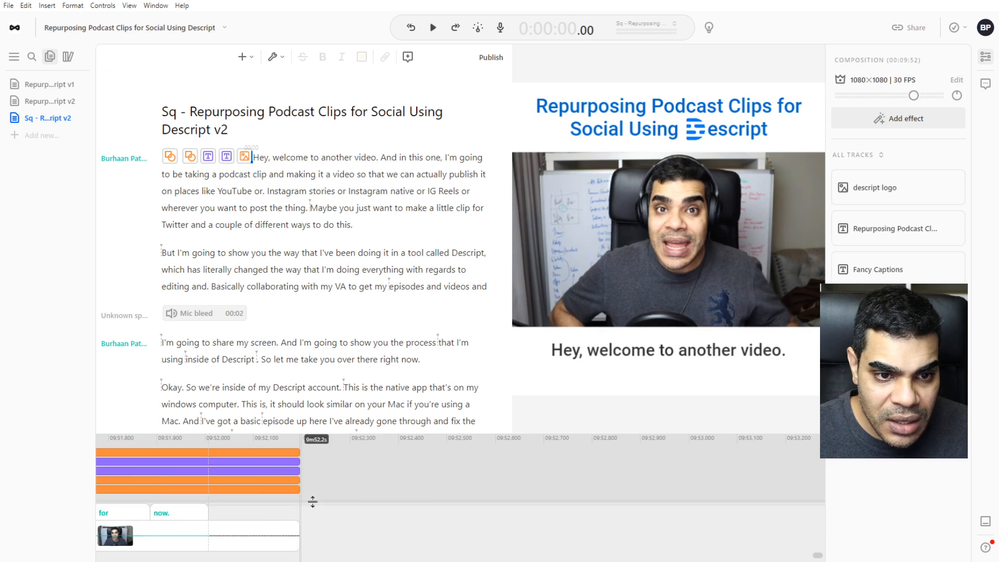
scroll(442, 507, down, 5)
scroll(382, 513, down, 4)
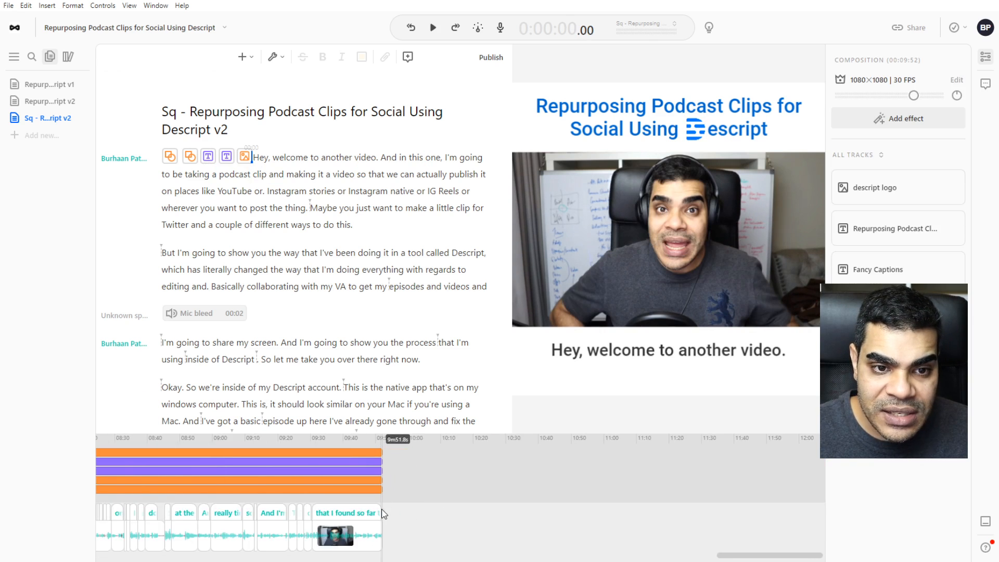
scroll(384, 513, down, 4)
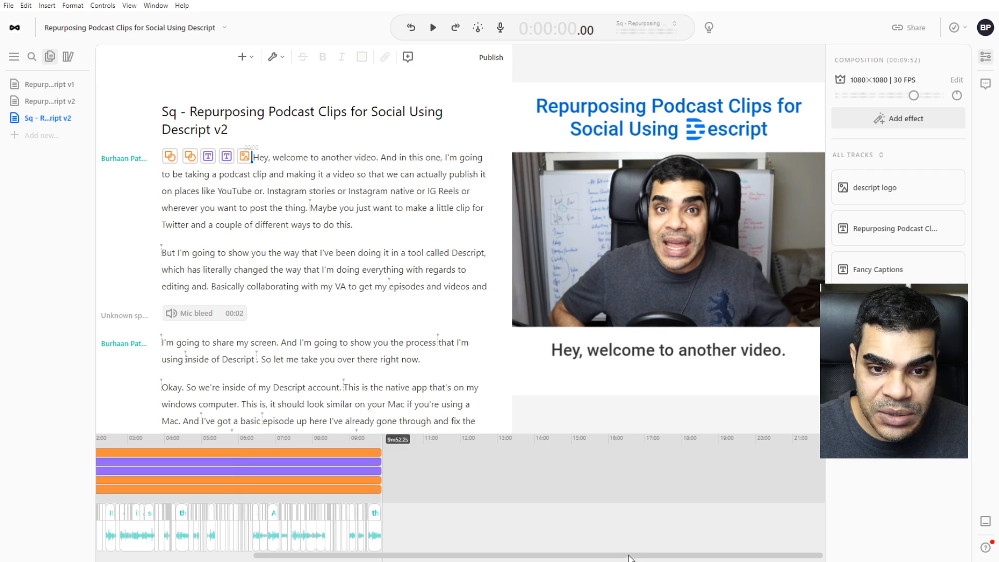
drag(628, 555, 571, 555)
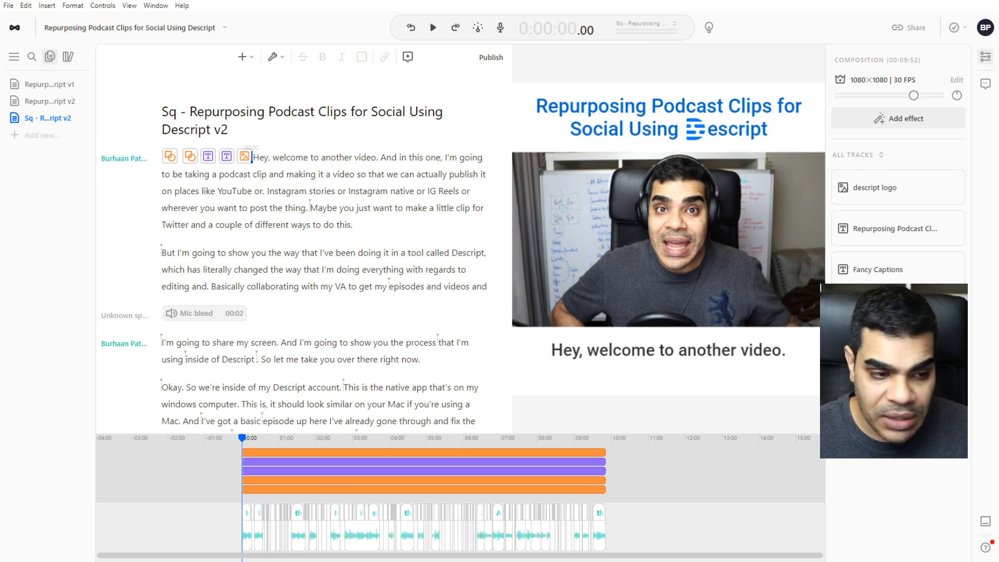
Add the brand logo files to the media library and insert bplogo-g-1200x400.jpg at the start of the composition
key(ctrl+k)
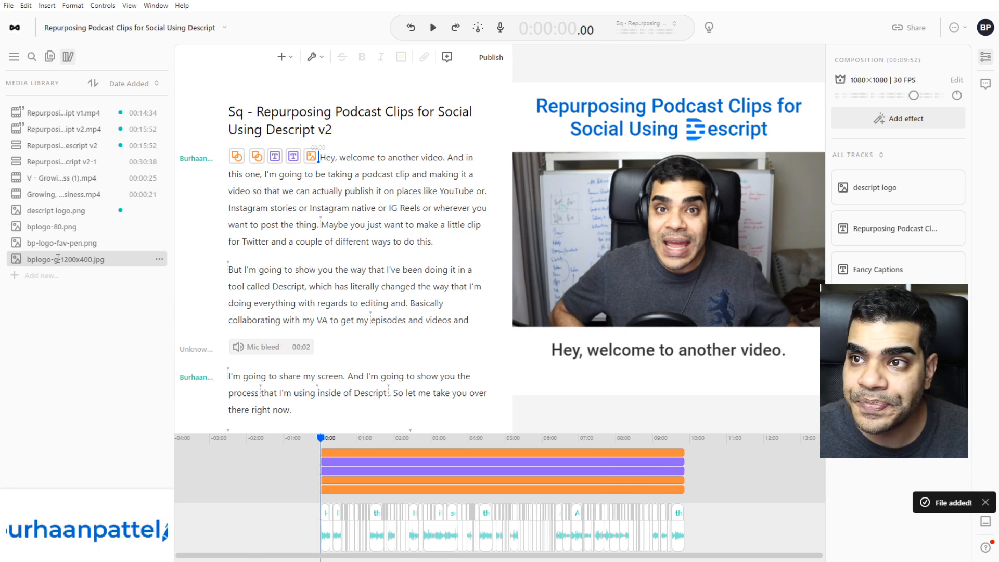
drag(31, 260, 227, 269)
drag(241, 153, 319, 157)
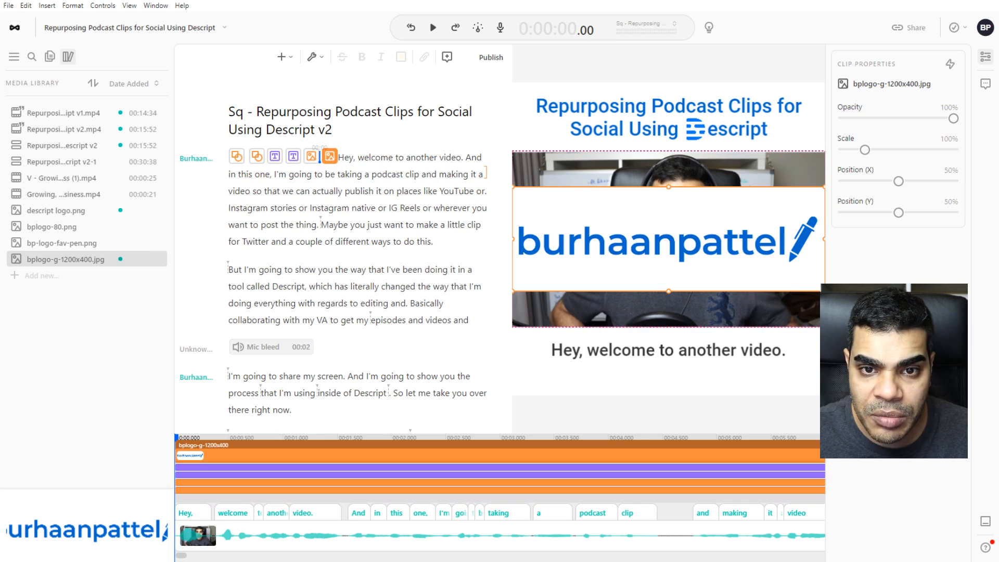
Scale the brand logo to about 31%, place it in the video frame's lower-right corner, and extend its clip to the composition's end
drag(824, 290, 793, 386)
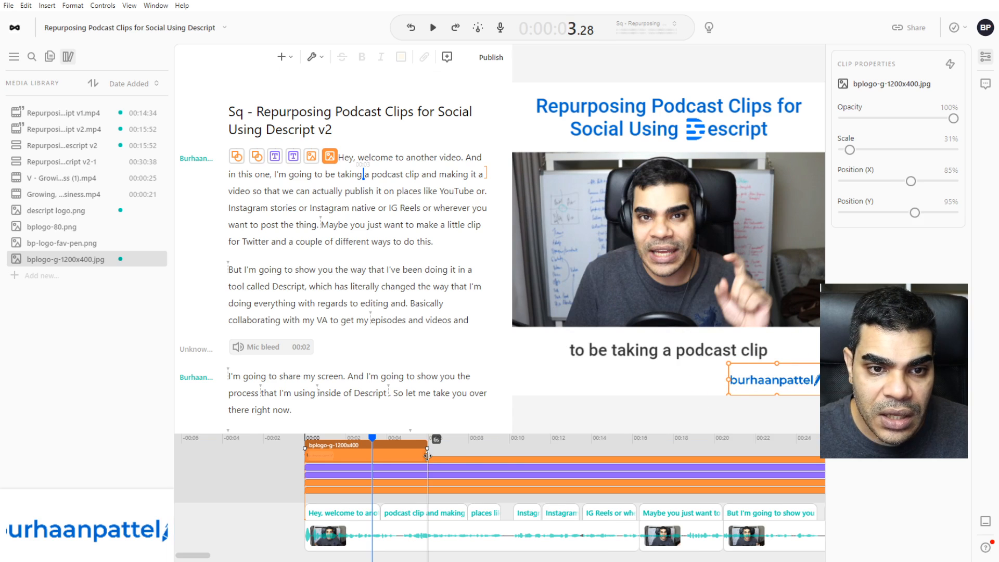
drag(427, 456, 968, 461)
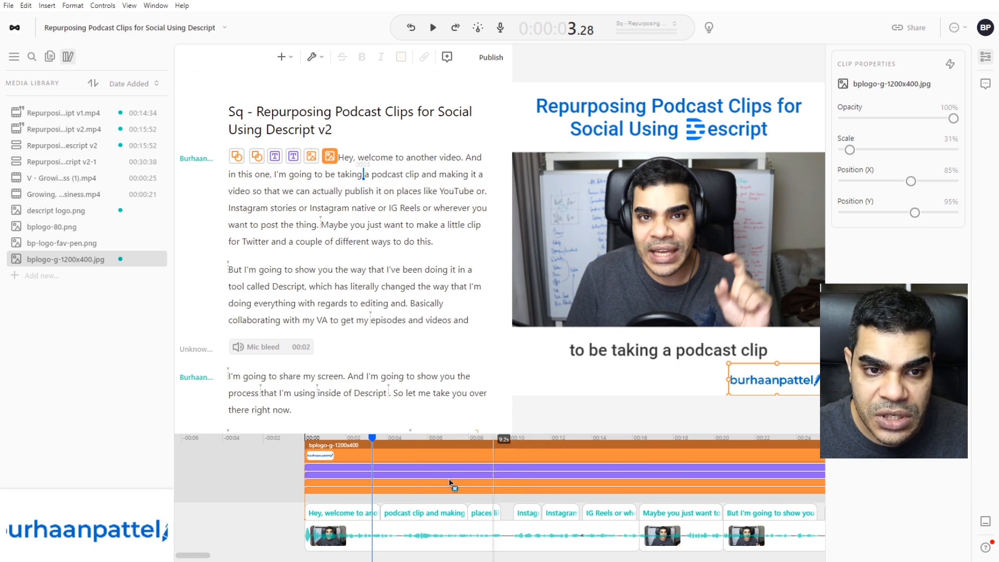
scroll(449, 483, down, 5)
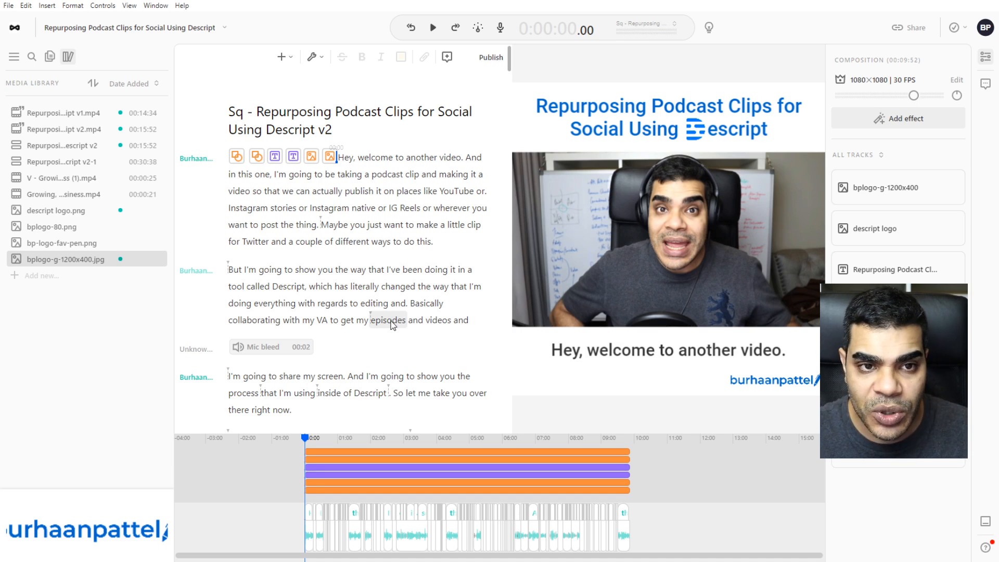
Select the transcript from the start through "episodes and videos." and export the current selection as a high-quality 1080 × 1080 MP4 video
shift+click(452, 320)
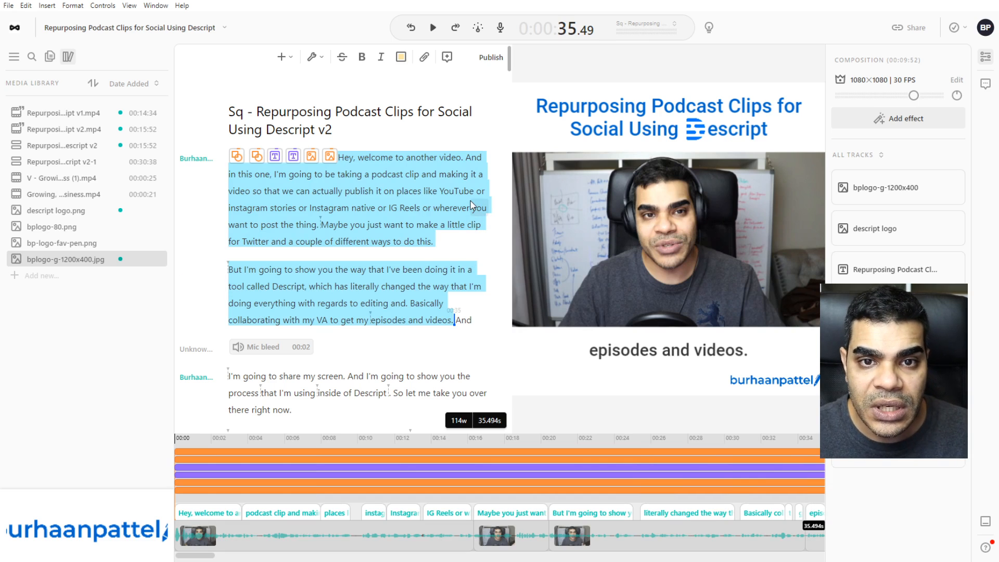
click(491, 58)
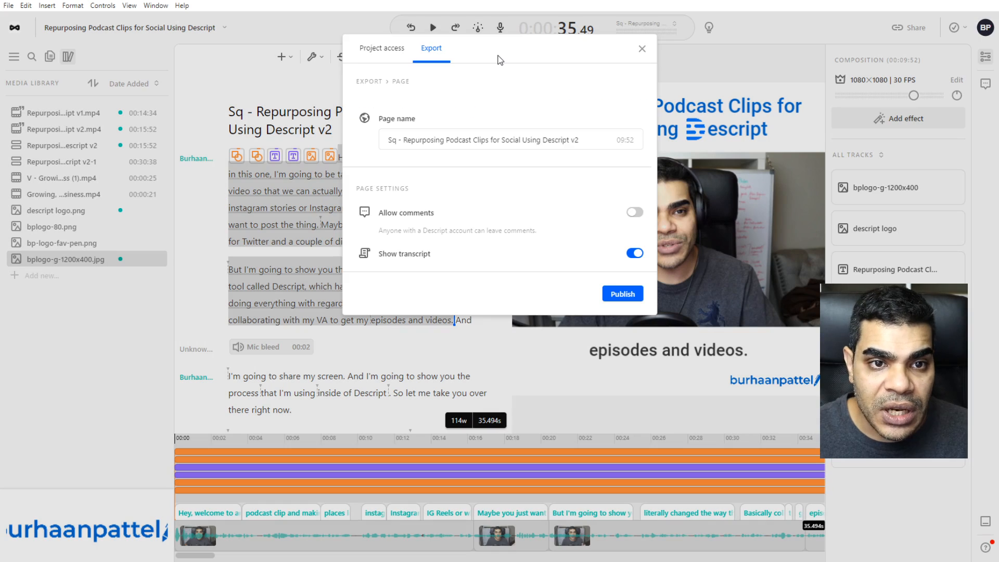
click(440, 47)
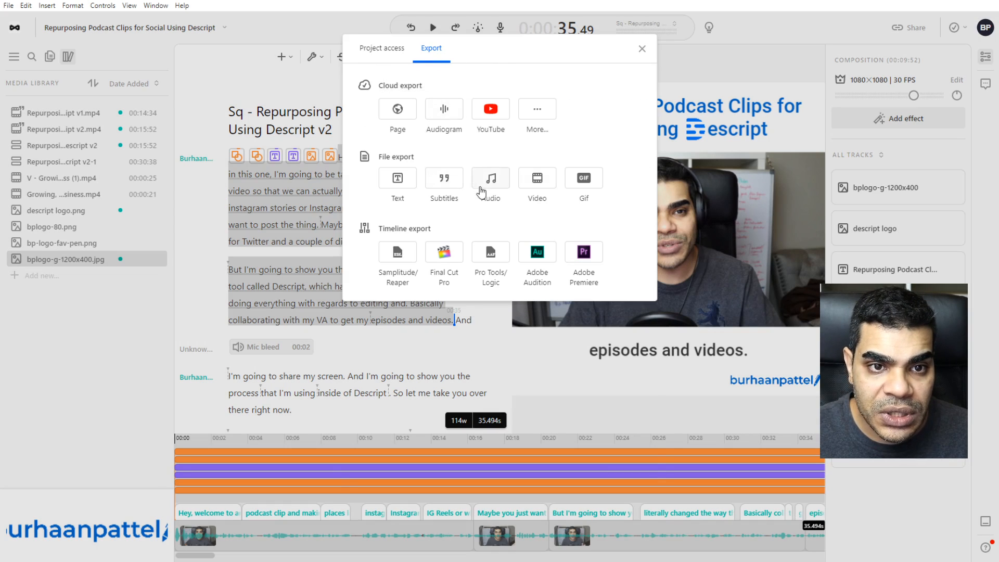
click(536, 184)
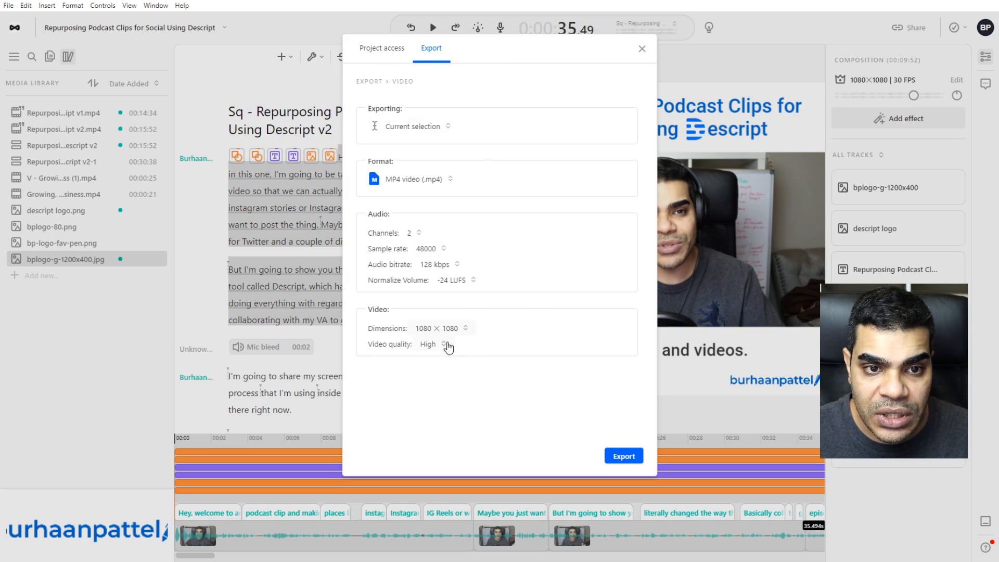
click(621, 460)
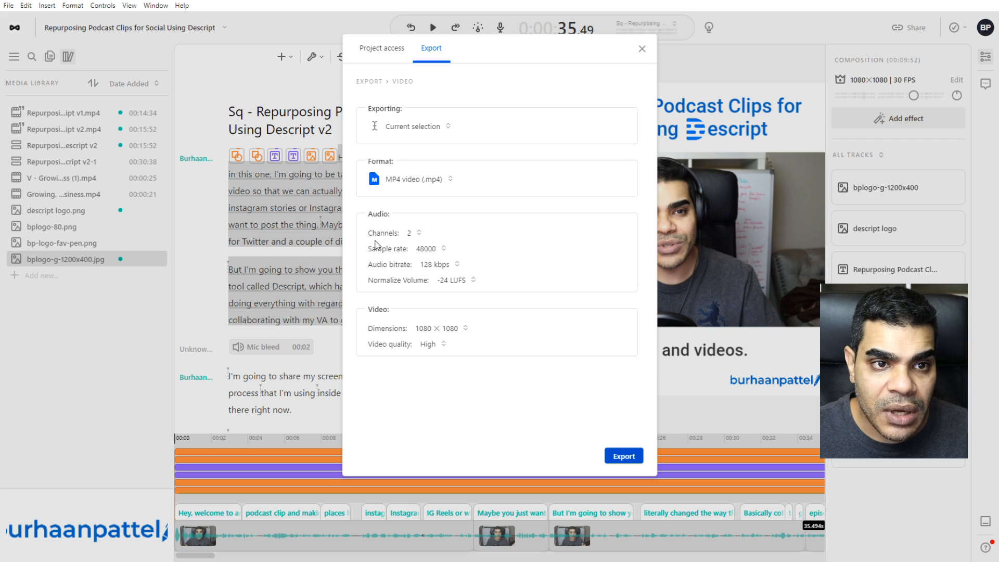